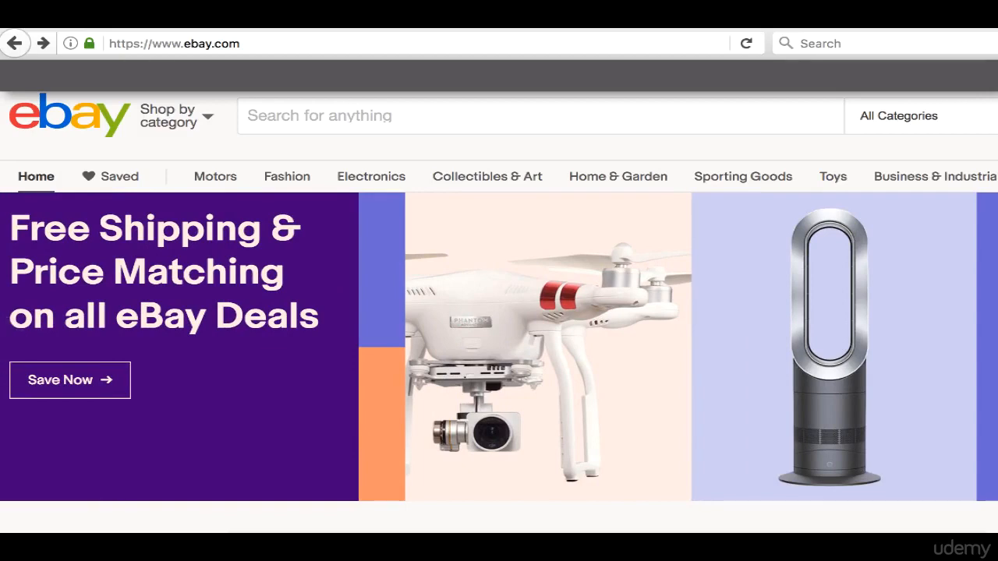
Step: Open the advanced search page from the eBay home page
{"action": "left_click_drag", "start_coordinate": [997, 312], "coordinate": [777, 312]}
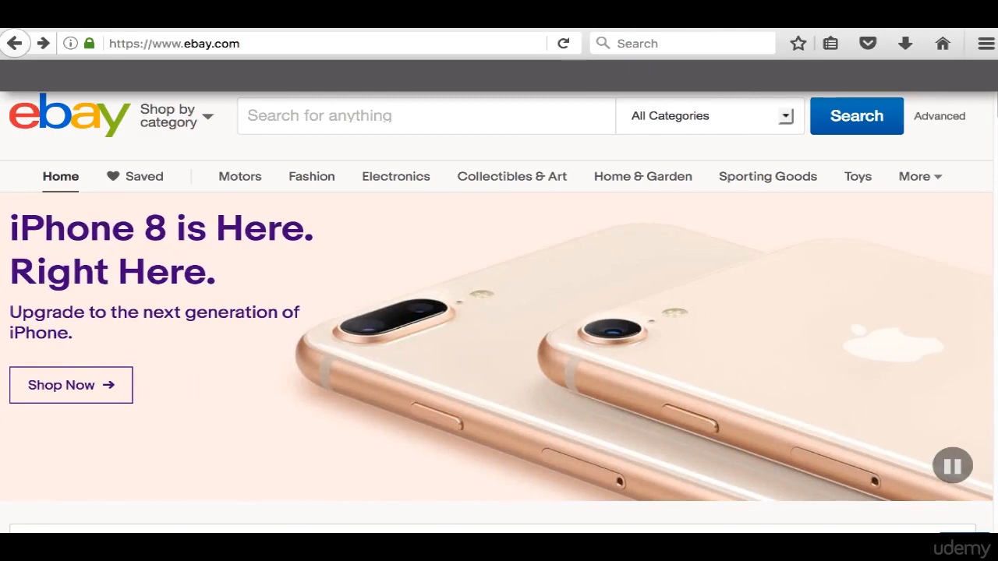
{"action": "left_click_drag", "start_coordinate": [993, 312], "coordinate": [997, 312]}
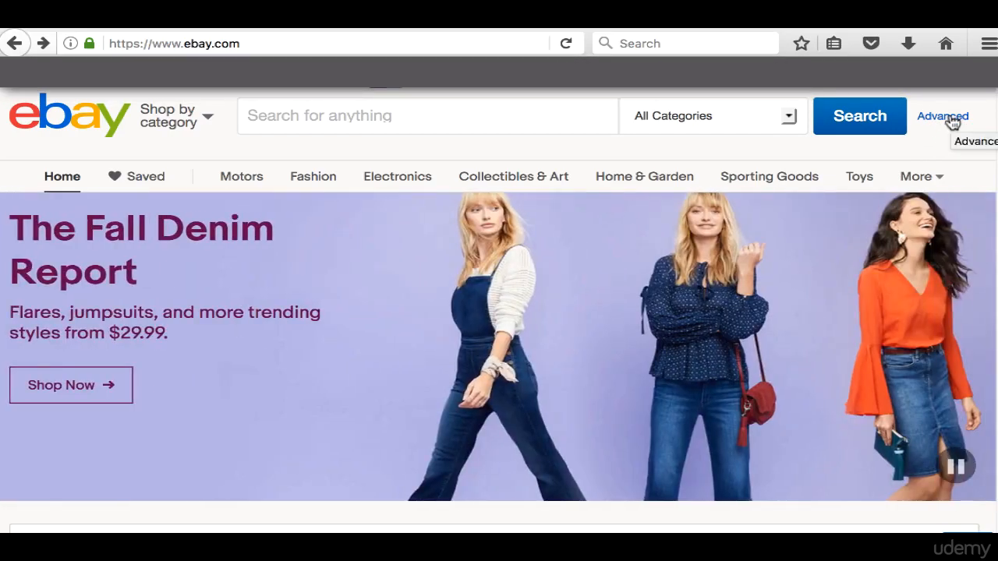
{"action": "left_click", "coordinate": [943, 116]}
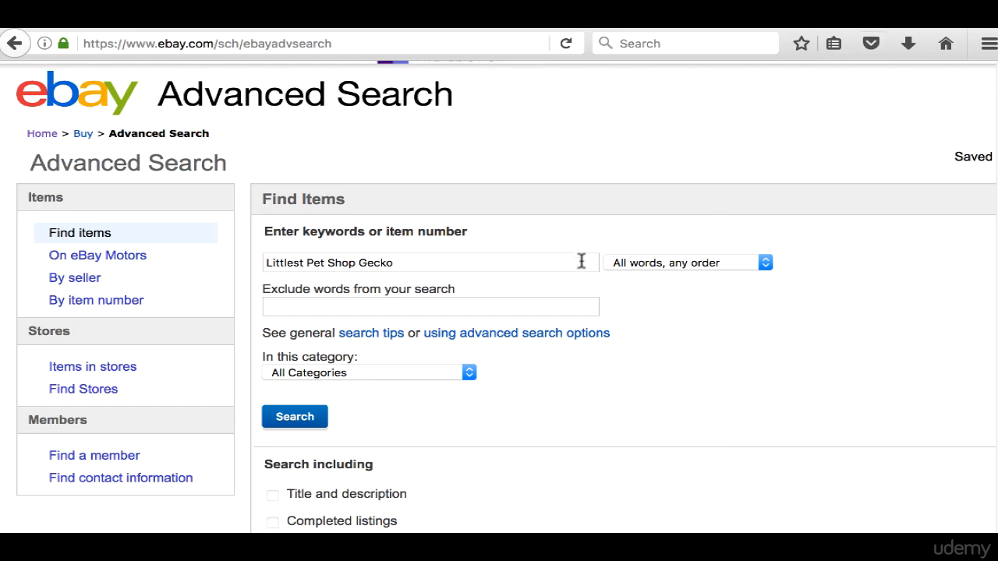
Step: Run an advanced search for "Littlest Pet Shop Gecko" limited to sold listings
{"action": "left_click", "coordinate": [471, 263]}
{"action": "key", "text": "super+a"}
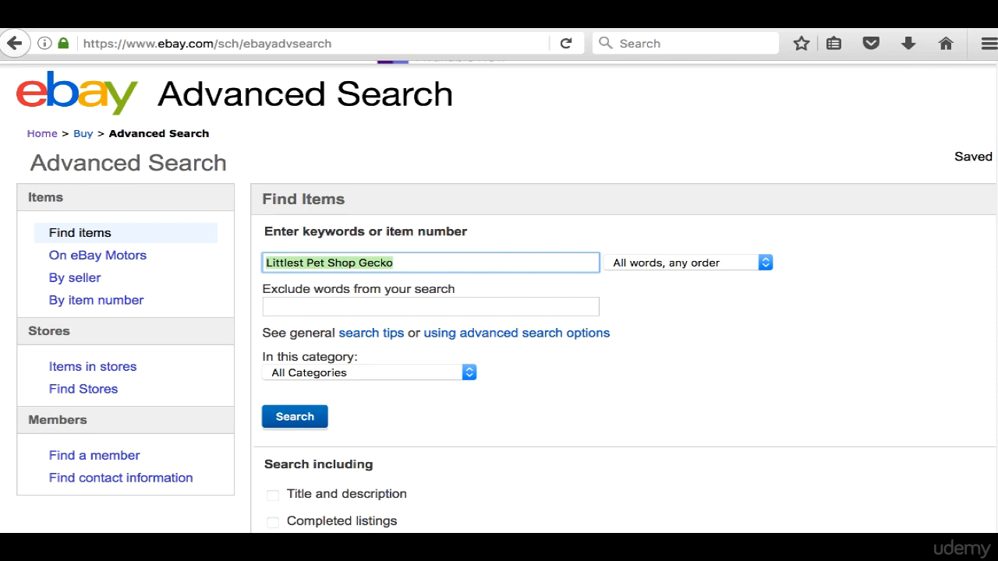
{"action": "scroll", "coordinate": [987, 220], "scroll_direction": "down", "scroll_amount": 5}
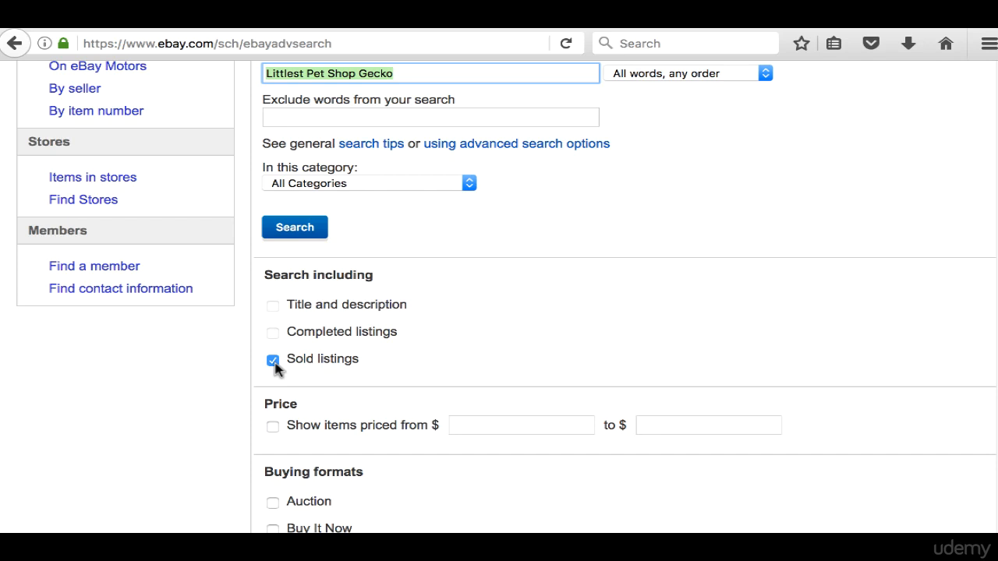
{"action": "left_click", "coordinate": [295, 232]}
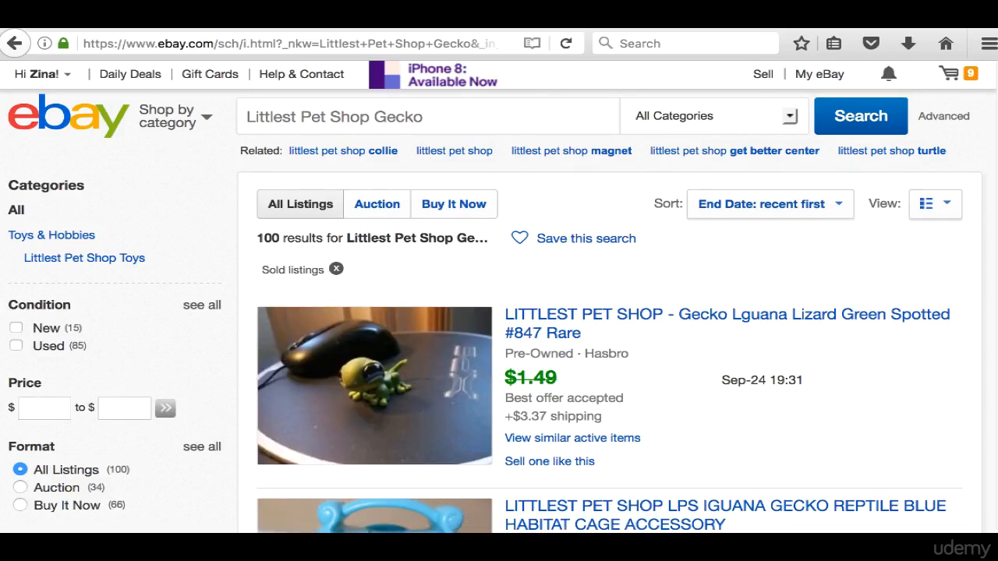
Step: Review the sold gecko listings and their prices, focusing on the dachshund and gecko pair and the three-piece orange lot, and open the lot's listing
{"action": "scroll", "coordinate": [361, 230], "scroll_direction": "down", "scroll_amount": 3}
{"action": "scroll", "coordinate": [608, 296], "scroll_direction": "down", "scroll_amount": 4}
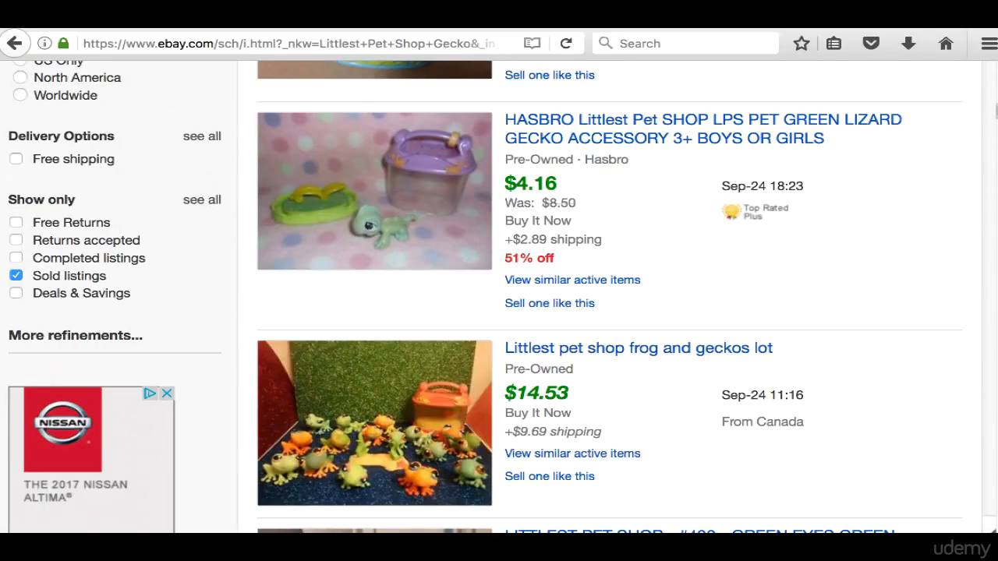
{"action": "left_click_drag", "start_coordinate": [996, 107], "coordinate": [994, 122]}
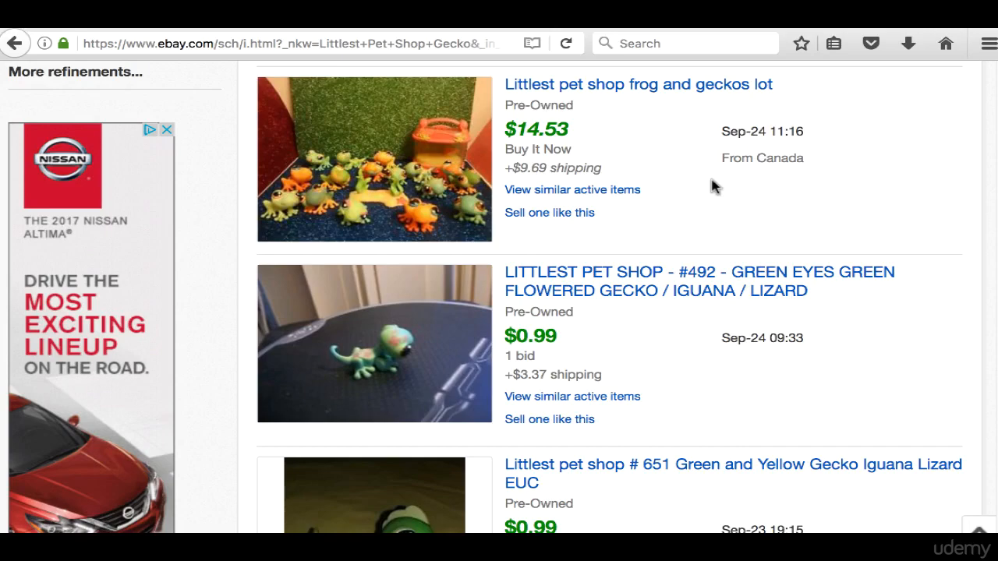
{"action": "scroll", "coordinate": [969, 190], "scroll_direction": "down", "scroll_amount": 1}
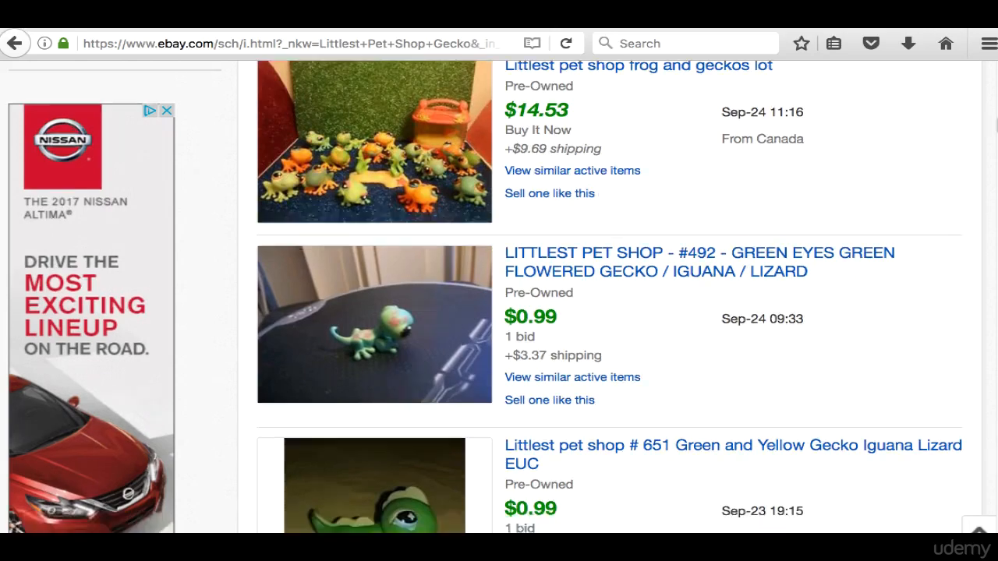
{"action": "scroll", "coordinate": [994, 132], "scroll_direction": "down", "scroll_amount": 5}
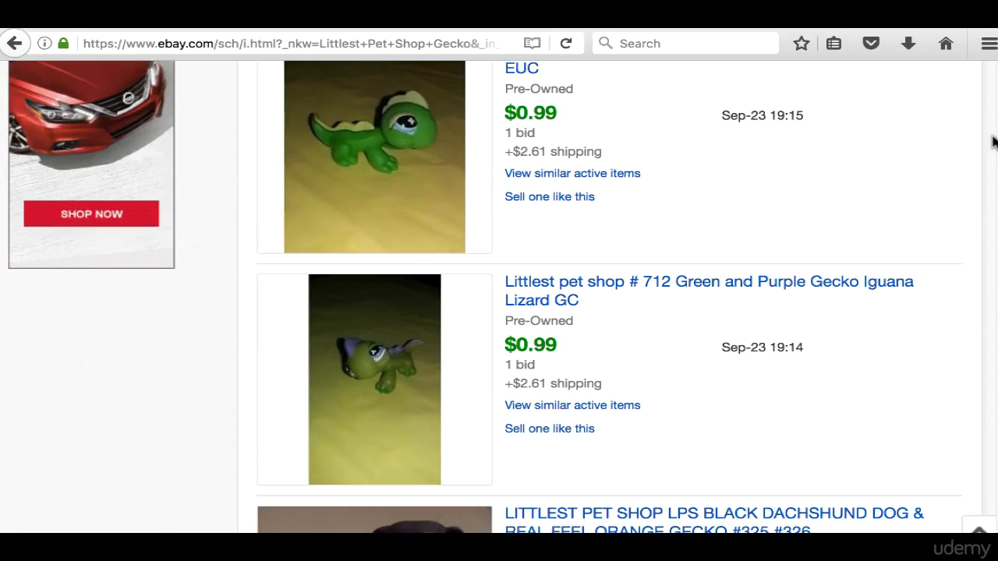
{"action": "scroll", "coordinate": [993, 140], "scroll_direction": "down", "scroll_amount": 5}
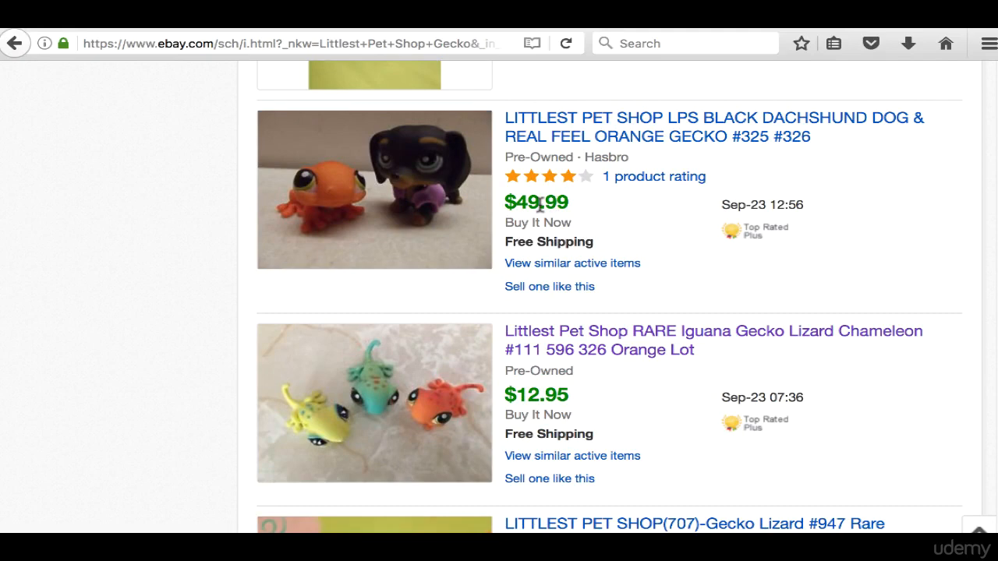
{"action": "left_click_drag", "start_coordinate": [503, 204], "coordinate": [620, 209]}
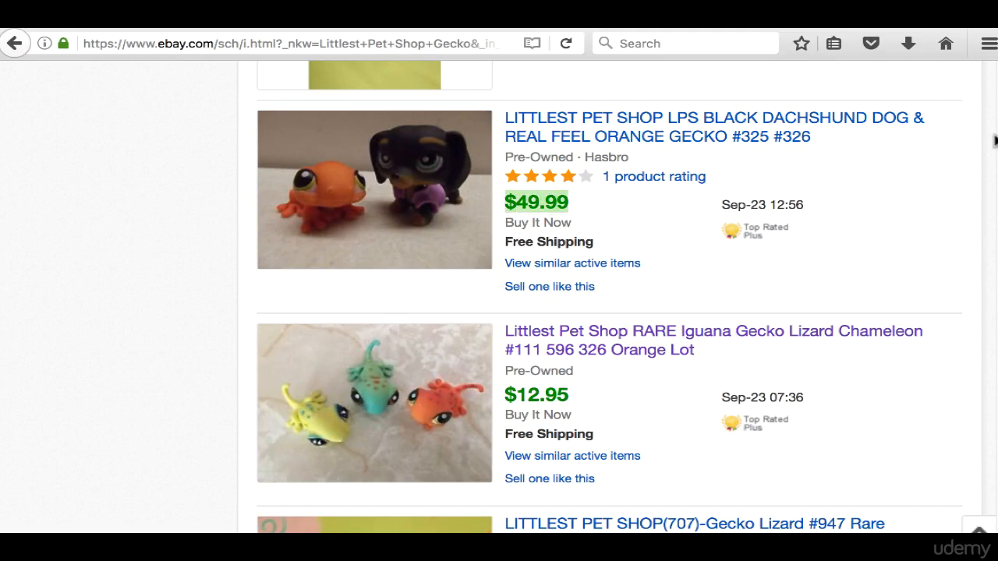
{"action": "left_click_drag", "start_coordinate": [995, 140], "coordinate": [995, 172]}
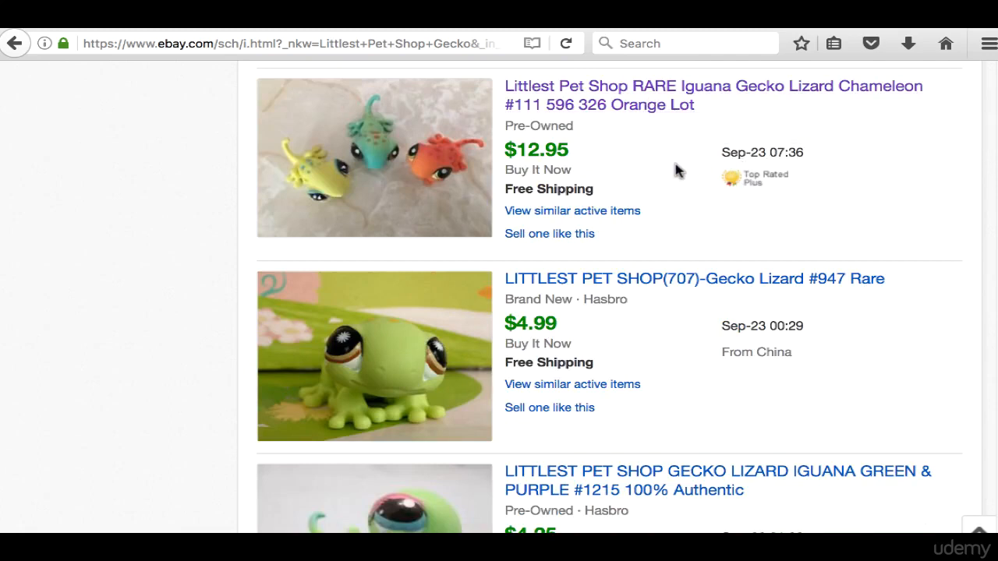
{"action": "left_click_drag", "start_coordinate": [517, 151], "coordinate": [613, 158]}
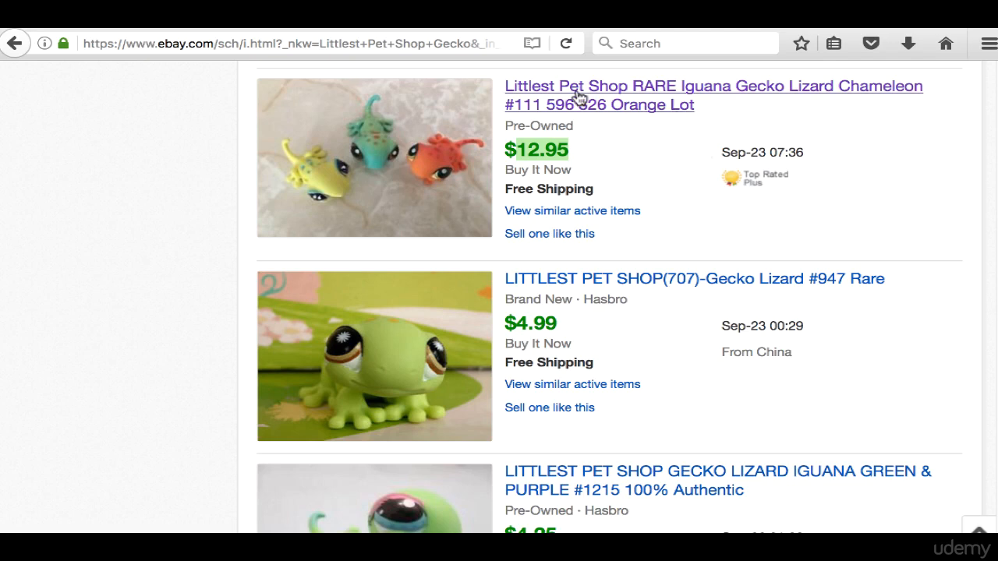
{"action": "left_click", "coordinate": [640, 111]}
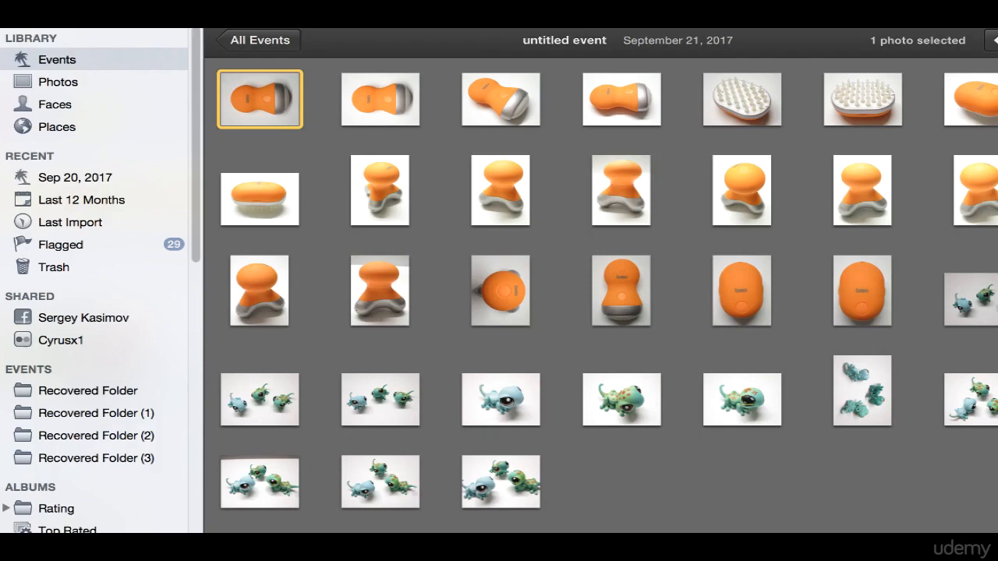
Step: In iPhoto, open photo 21, showing the three geckos, for editing and lower its white level to turn the background white
{"action": "double_click", "coordinate": [971, 312]}
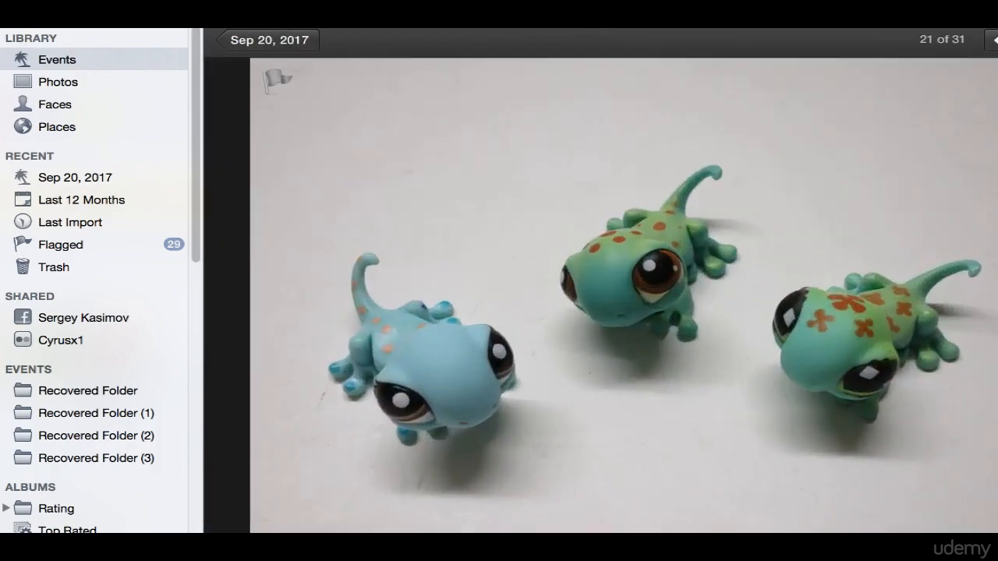
{"action": "key", "text": "super+e"}
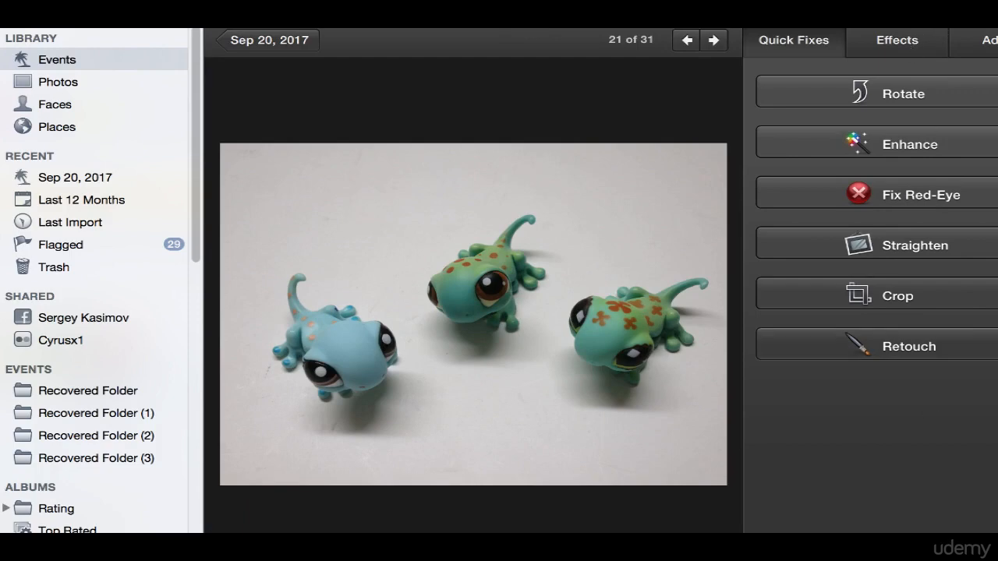
{"action": "left_click", "coordinate": [929, 44]}
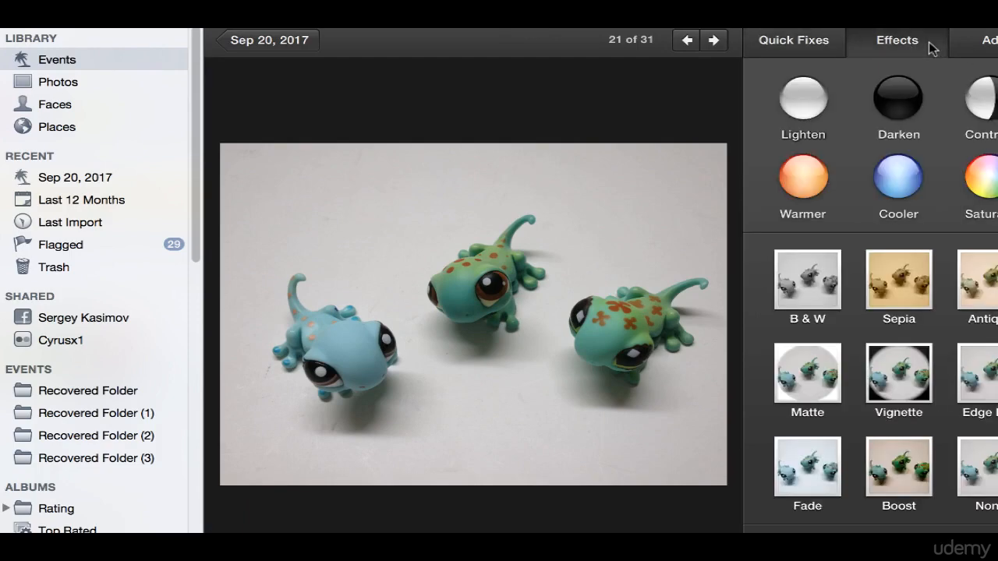
{"action": "left_click", "coordinate": [990, 45]}
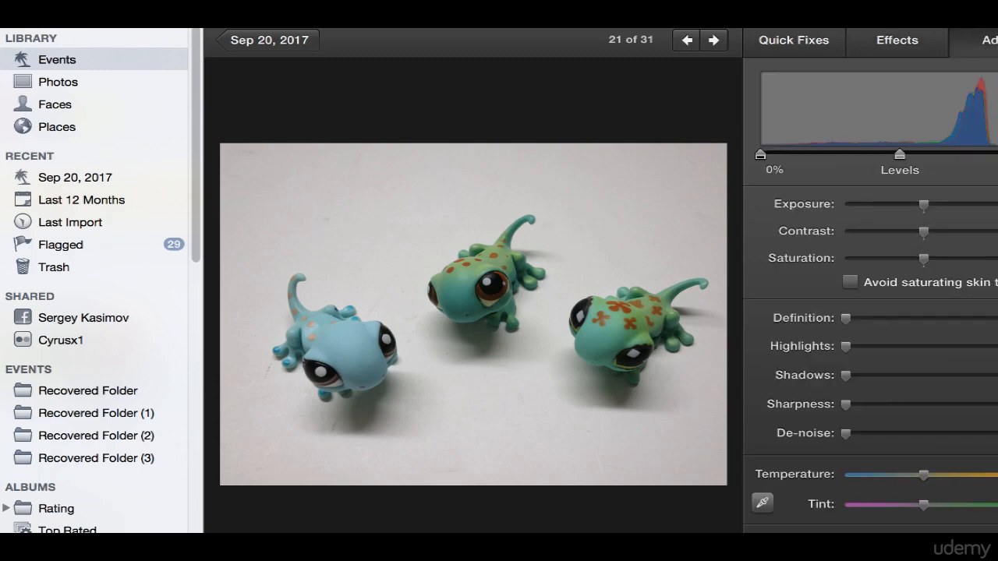
{"action": "left_click_drag", "start_coordinate": [993, 154], "coordinate": [956, 165]}
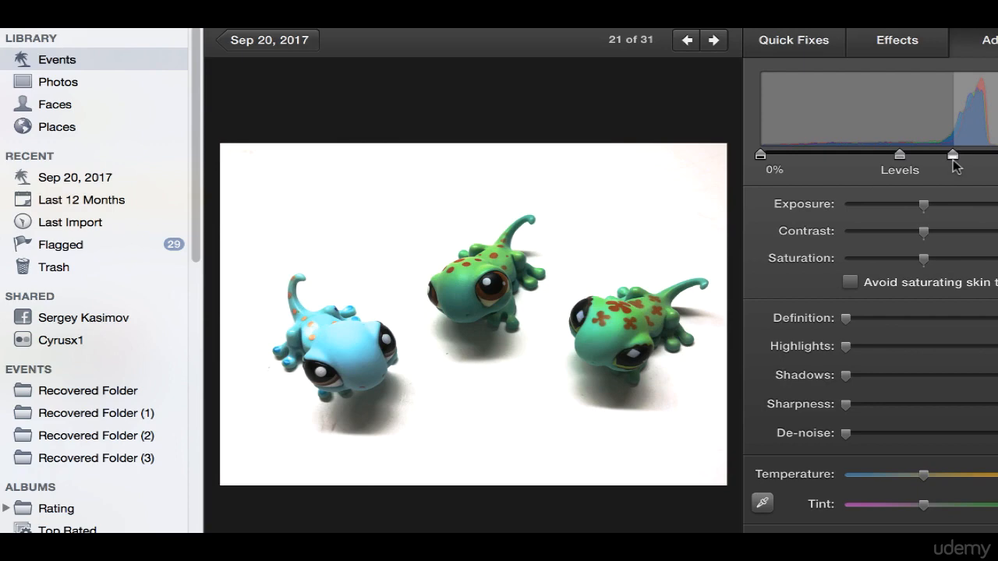
Step: Crop empty background from above and below the three geckos in photo 21, keeping the full width
{"action": "left_click", "coordinate": [820, 46]}
{"action": "left_click", "coordinate": [895, 303]}
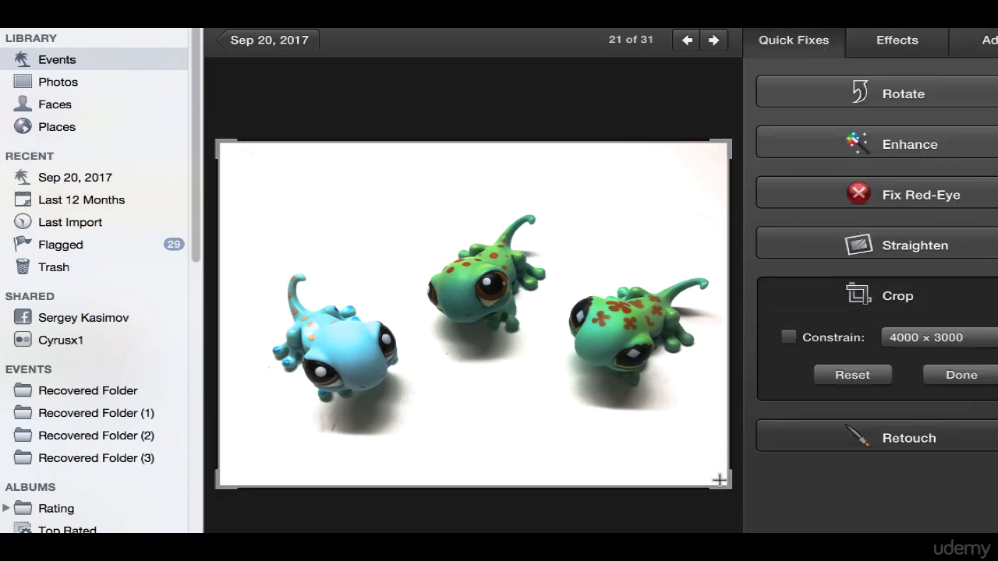
{"action": "left_click_drag", "start_coordinate": [727, 484], "coordinate": [719, 430]}
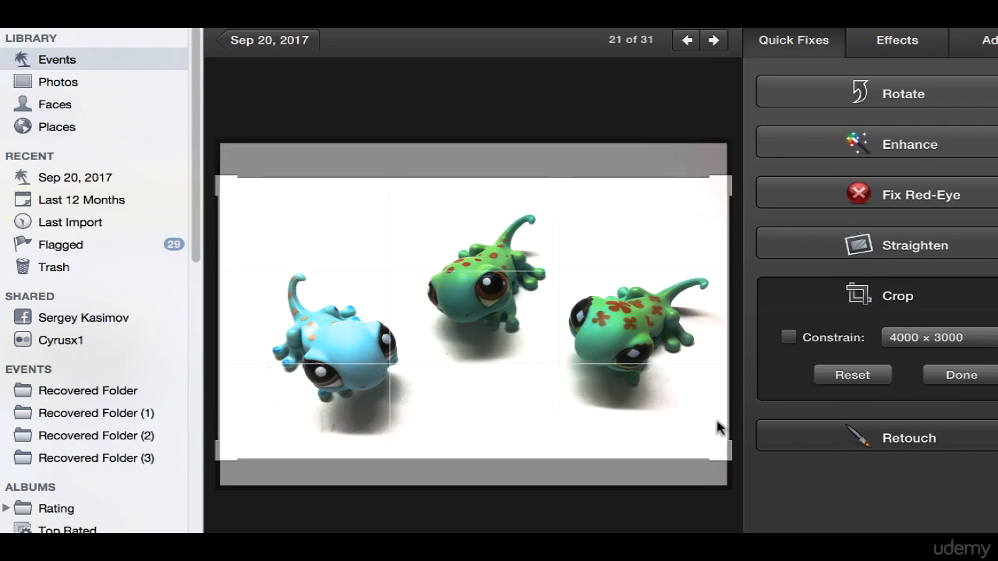
{"action": "left_click", "coordinate": [970, 380]}
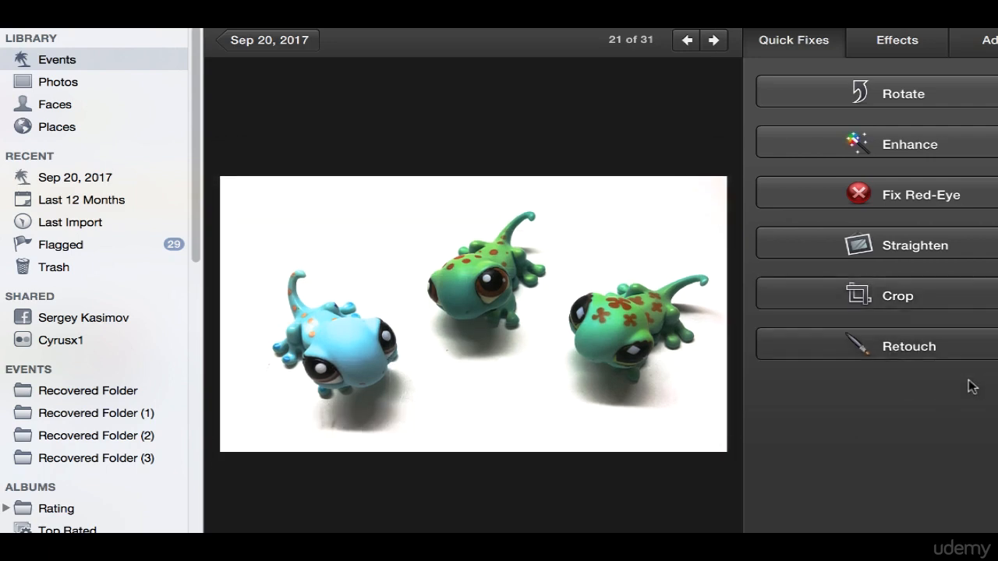
Step: Retouch the blemishes and shadow marks on the white background around the three geckos, enlarging the brush for the remaining areas
{"action": "left_click", "coordinate": [899, 351]}
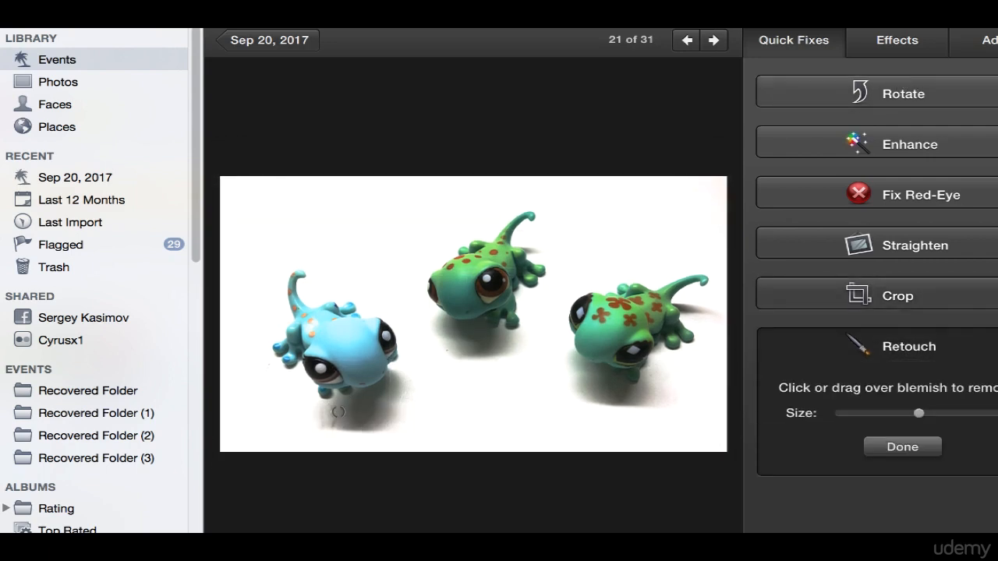
{"action": "mouse_move", "coordinate": [335, 412]}
{"action": "left_mouse_down"}
{"action": "mouse_move", "coordinate": [308, 427]}
{"action": "mouse_move", "coordinate": [291, 420]}
{"action": "left_mouse_up"}
{"action": "left_click_drag", "start_coordinate": [592, 413], "coordinate": [574, 406]}
{"action": "left_click_drag", "start_coordinate": [919, 414], "coordinate": [976, 418]}
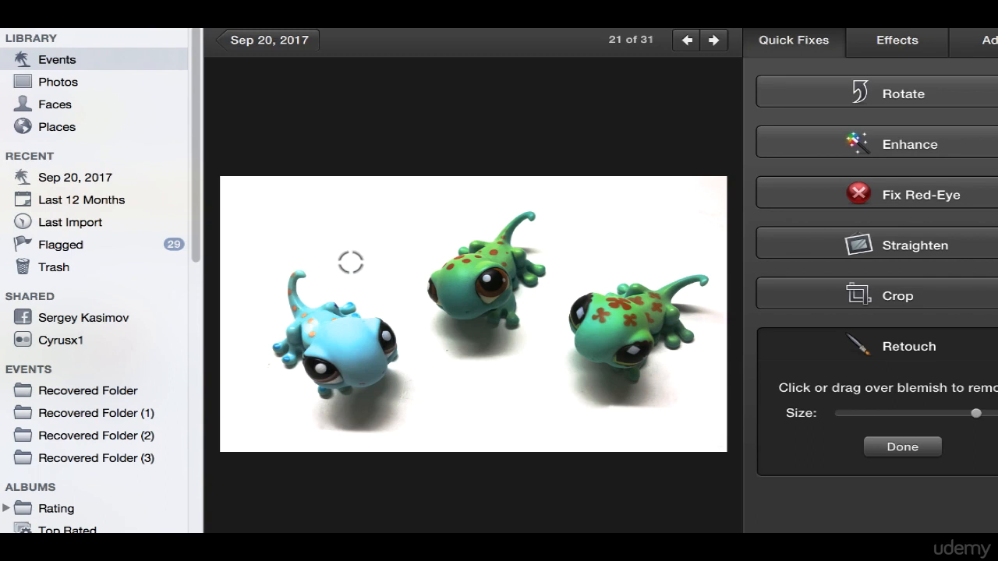
{"action": "left_click_drag", "start_coordinate": [350, 262], "coordinate": [357, 265]}
{"action": "left_click", "coordinate": [400, 288]}
{"action": "left_click_drag", "start_coordinate": [585, 218], "coordinate": [628, 217]}
{"action": "left_click_drag", "start_coordinate": [251, 181], "coordinate": [245, 226]}
{"action": "left_click_drag", "start_coordinate": [292, 421], "coordinate": [296, 435]}
{"action": "key", "text": "Right"}
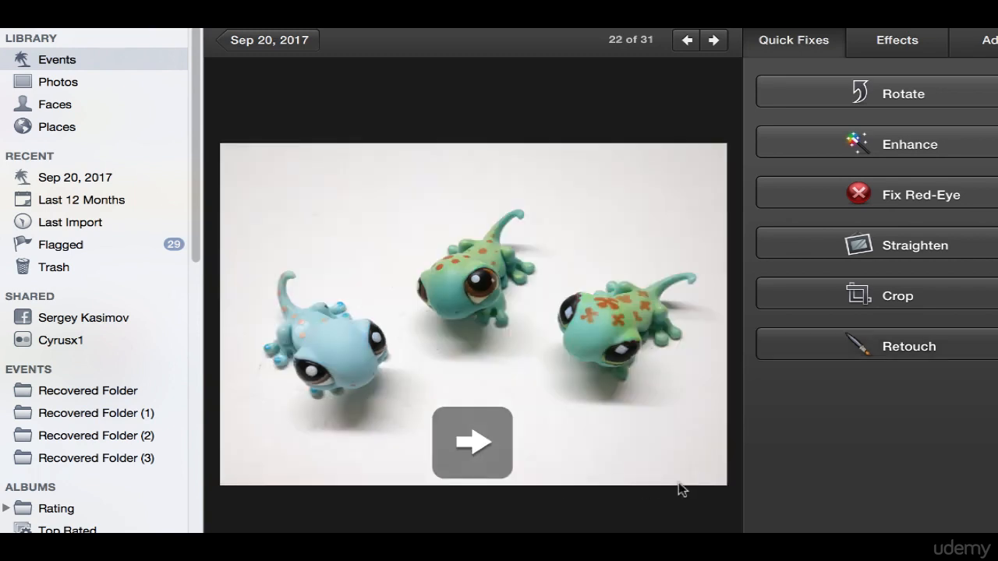
{"action": "key", "text": "Left"}
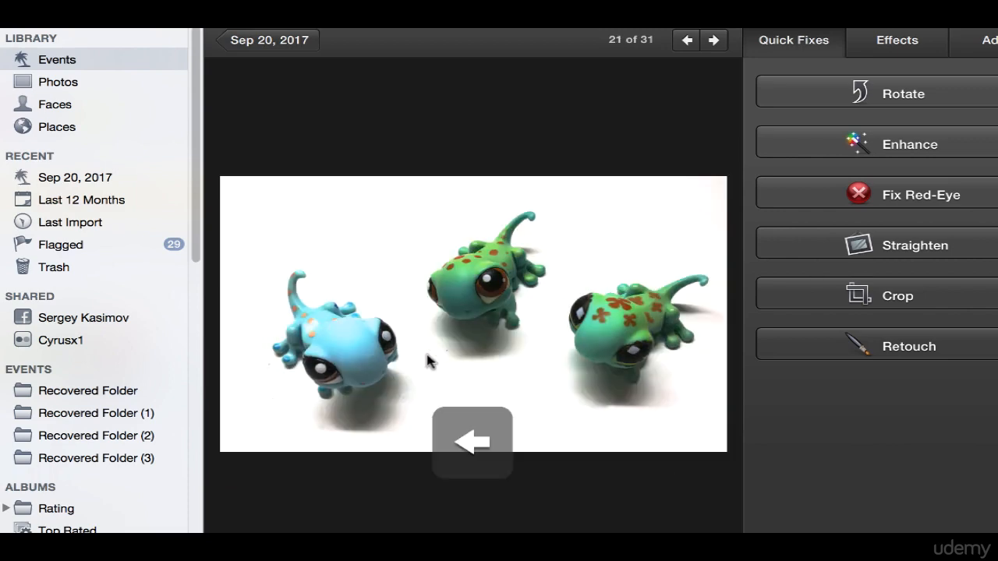
Step: Crop empty background above and below the geckos in photo 23 and lower its white level to whiten the background
{"action": "key", "text": "Right"}
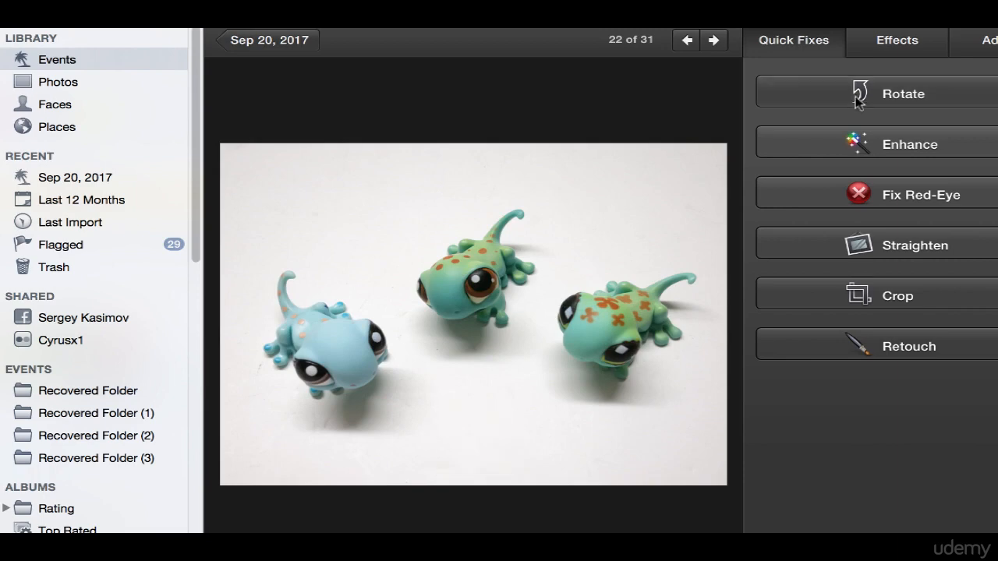
{"action": "key", "text": "Right"}
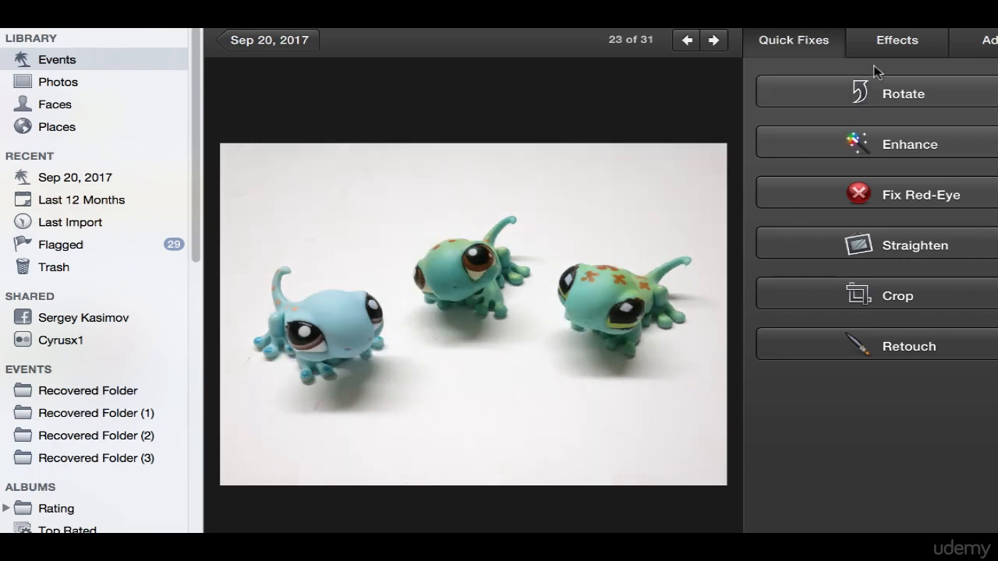
{"action": "left_click", "coordinate": [881, 307]}
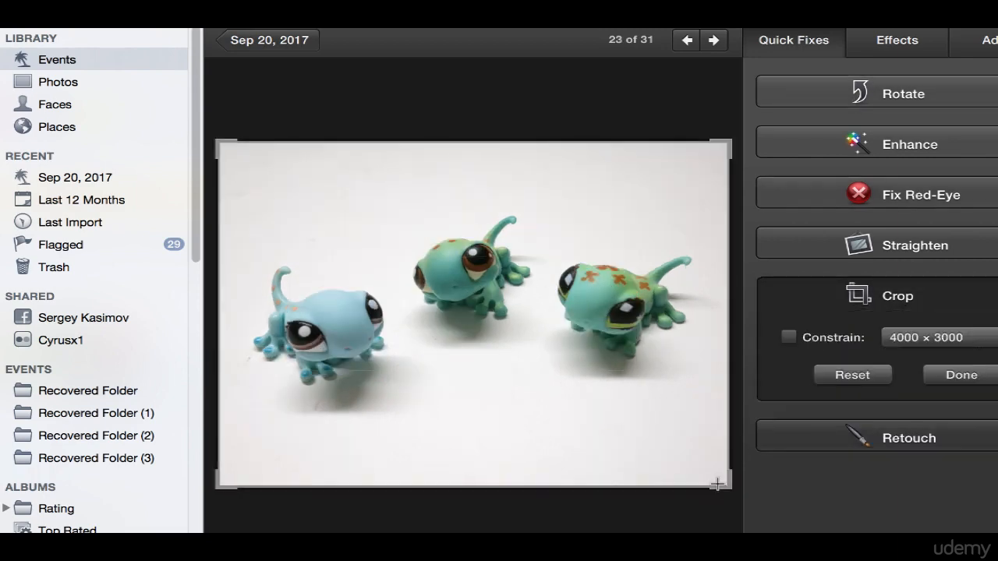
{"action": "mouse_move", "coordinate": [716, 484]}
{"action": "left_mouse_down"}
{"action": "mouse_move", "coordinate": [724, 403]}
{"action": "mouse_move", "coordinate": [714, 421]}
{"action": "left_mouse_up"}
{"action": "left_click_drag", "start_coordinate": [660, 361], "coordinate": [660, 388]}
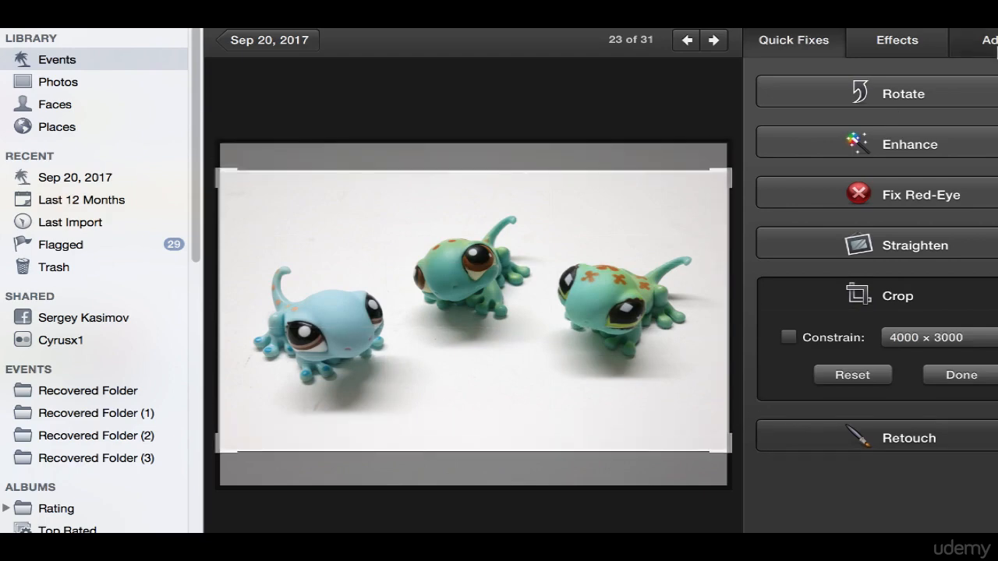
{"action": "left_click", "coordinate": [990, 40]}
{"action": "left_click_drag", "start_coordinate": [995, 155], "coordinate": [987, 155]}
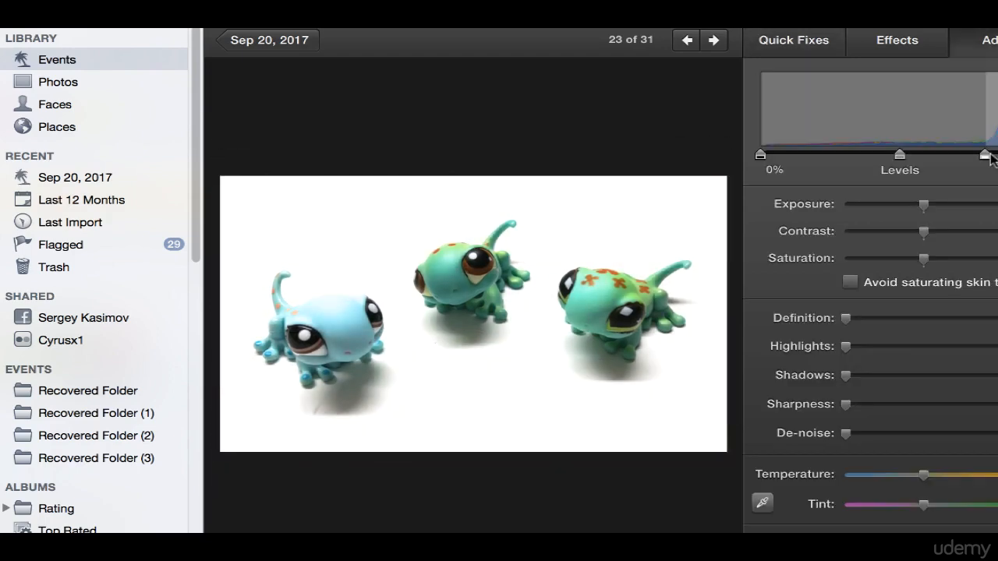
Step: Raise the black level of photo 24, showing the blue gecko, to 30% and try a maximum exposure before restoring the neutral exposure
{"action": "key", "text": "Right"}
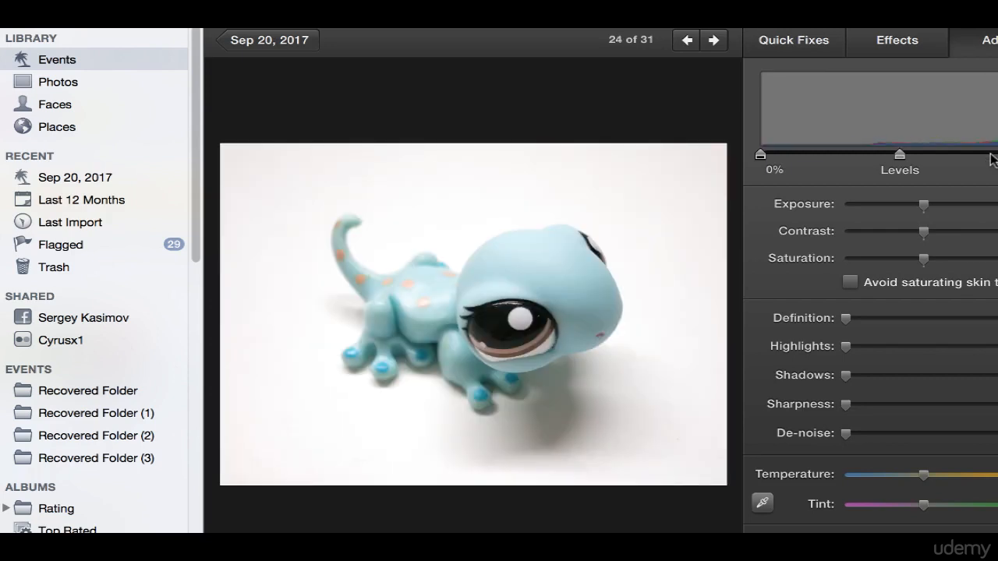
{"action": "left_click_drag", "start_coordinate": [760, 155], "coordinate": [843, 160]}
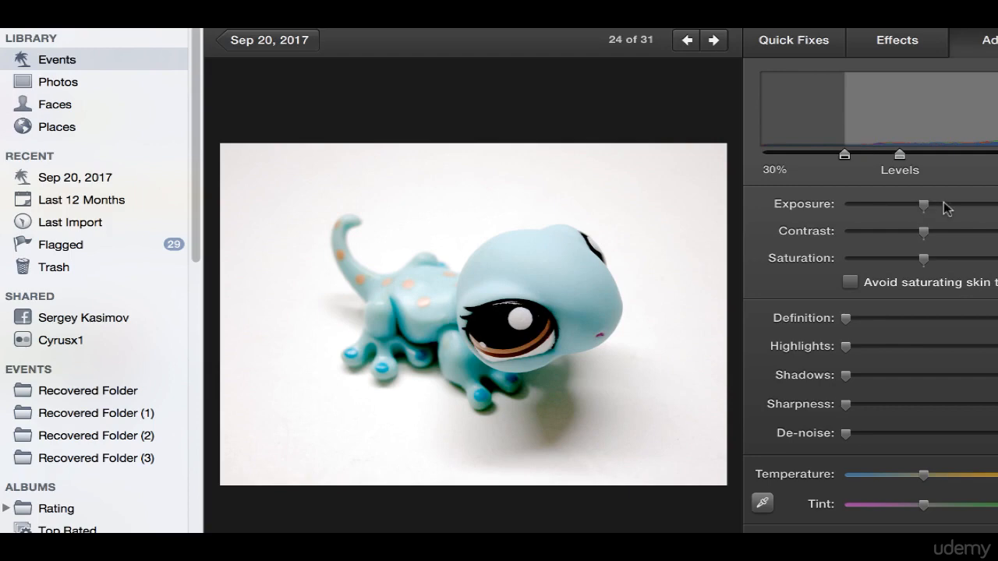
{"action": "left_click_drag", "start_coordinate": [925, 206], "coordinate": [997, 209]}
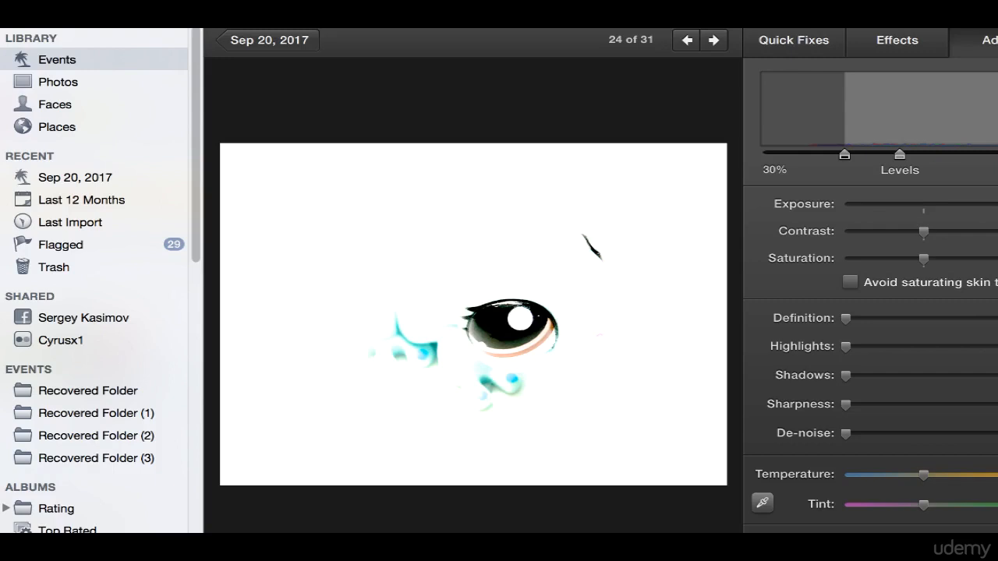
{"action": "left_click_drag", "start_coordinate": [997, 209], "coordinate": [923, 207]}
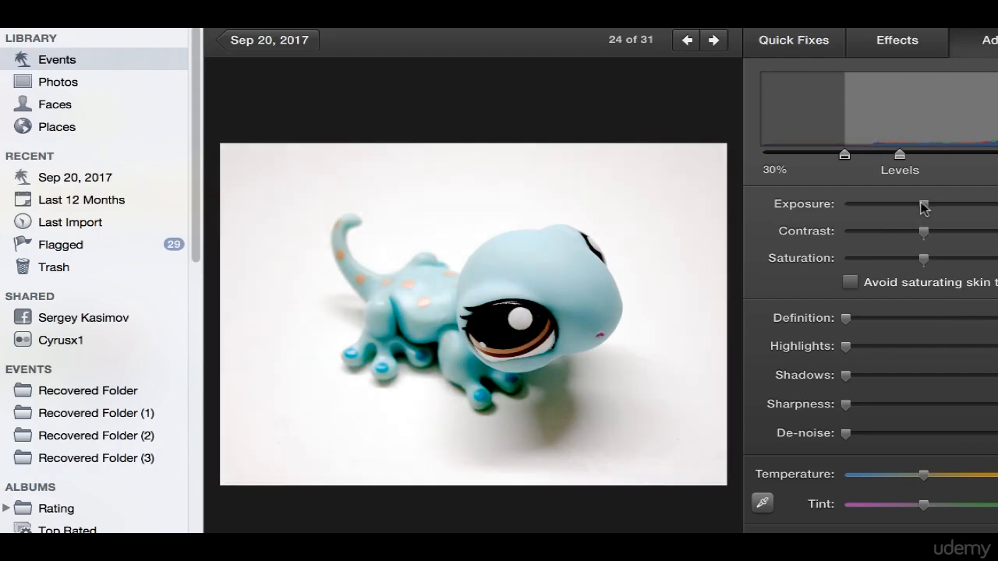
Step: Crop empty background from all sides of the blue gecko in photo 24
{"action": "left_click", "coordinate": [828, 47]}
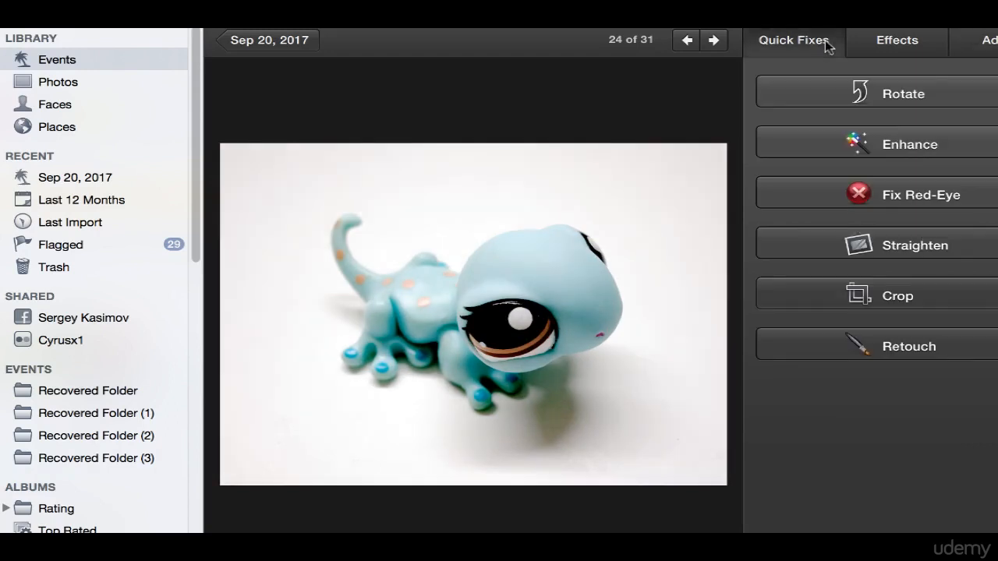
{"action": "left_click", "coordinate": [902, 311]}
{"action": "left_click_drag", "start_coordinate": [727, 481], "coordinate": [591, 410]}
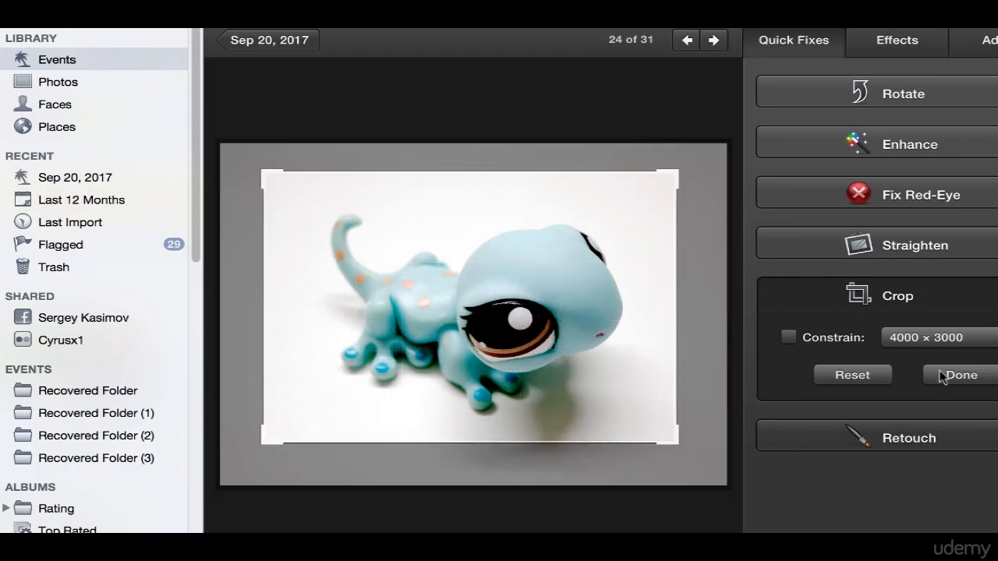
{"action": "left_click", "coordinate": [939, 375]}
Step: Crop empty background from all sides of the orange-spotted green gecko in photo 25 and brighten the background to white
{"action": "key", "text": "Right"}
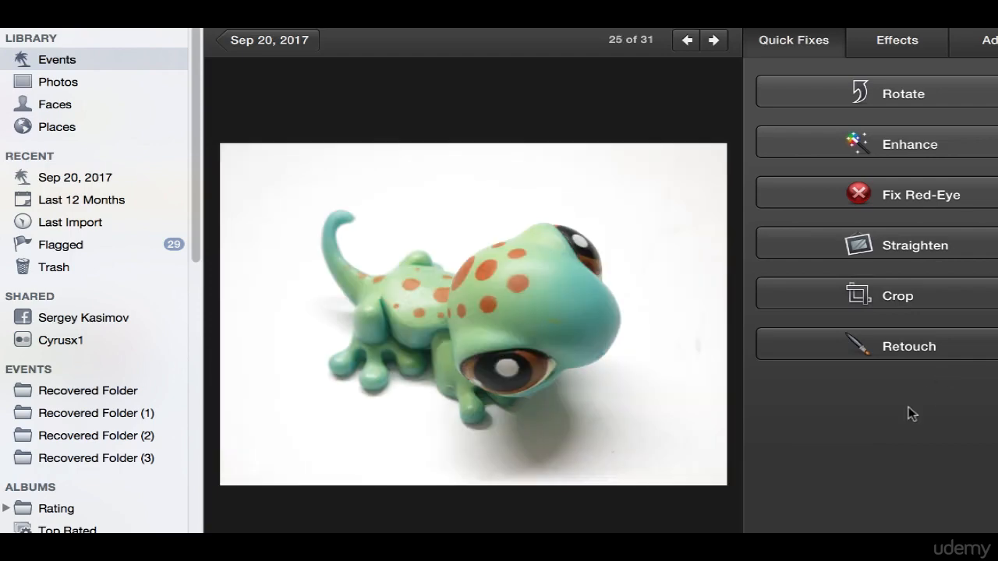
{"action": "left_click", "coordinate": [897, 308]}
{"action": "left_click_drag", "start_coordinate": [721, 481], "coordinate": [640, 415]}
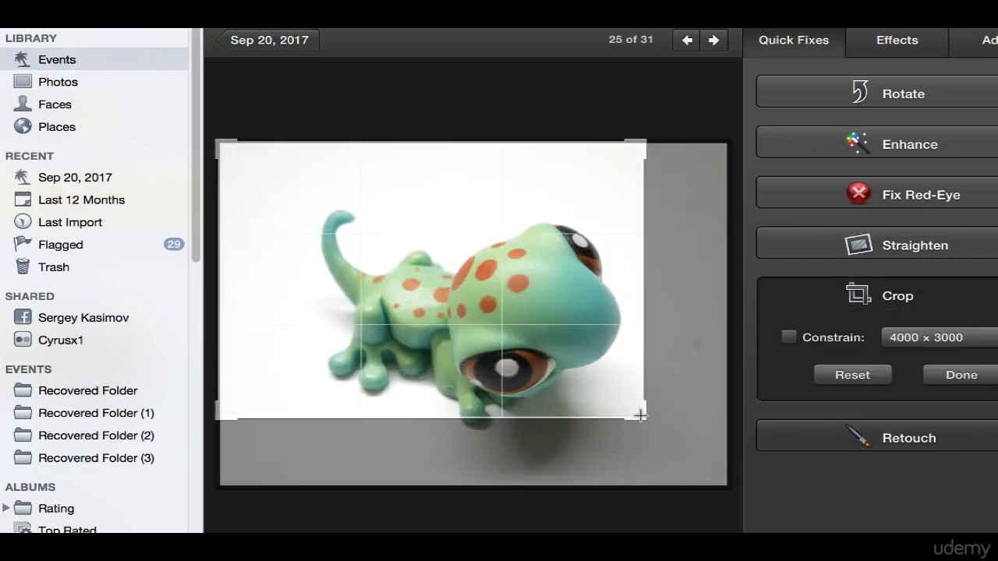
{"action": "left_click_drag", "start_coordinate": [438, 315], "coordinate": [469, 351]}
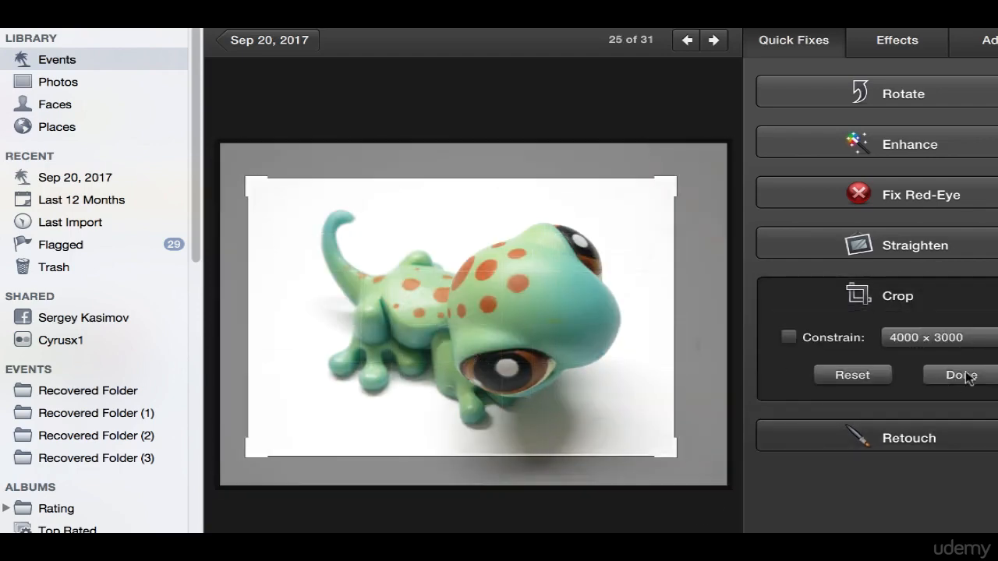
{"action": "left_click", "coordinate": [969, 377]}
{"action": "left_click", "coordinate": [989, 40]}
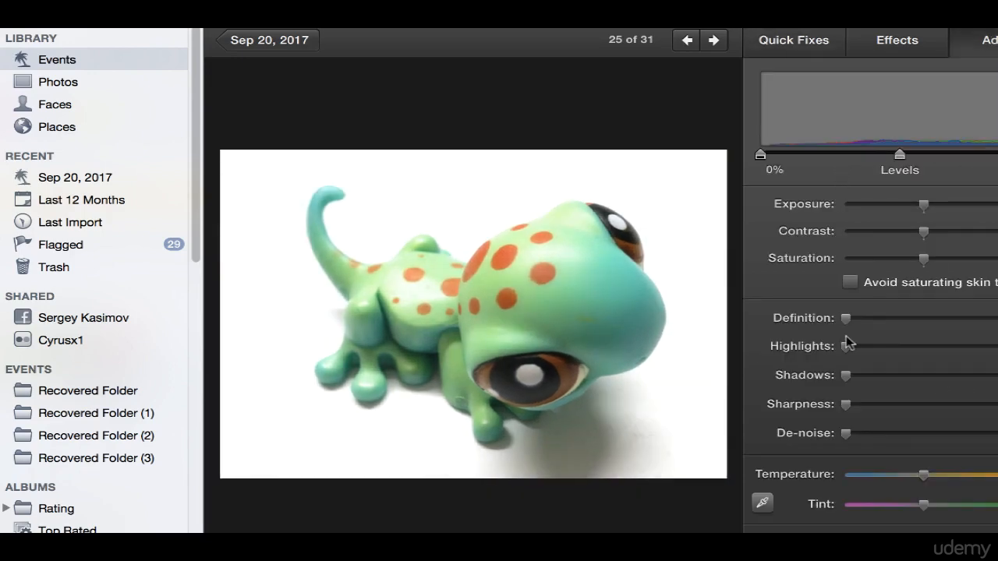
Step: Crop photo 26 closer around the gecko with the flower-shaped markings and brighten the background to white
{"action": "key", "text": "Right"}
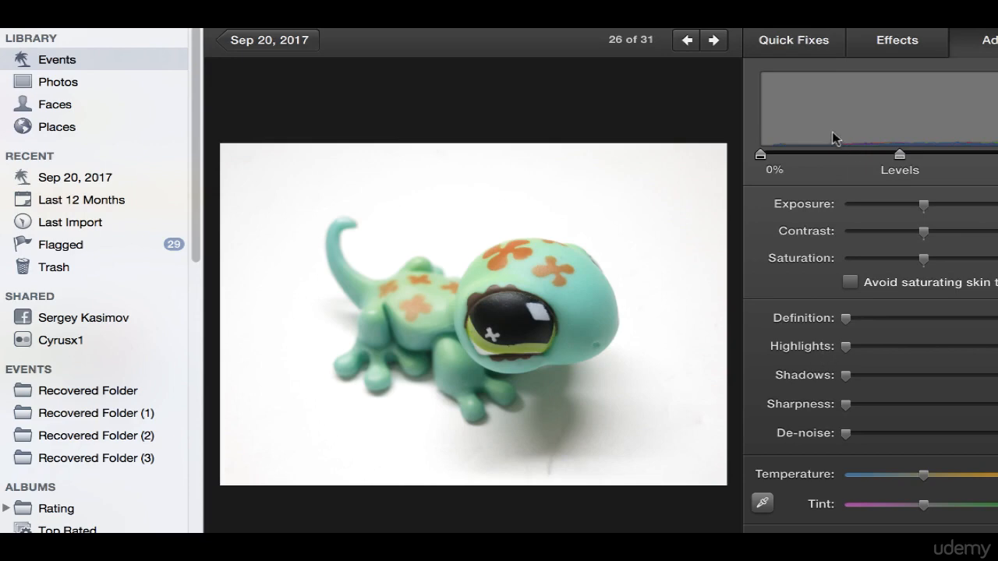
{"action": "left_click", "coordinate": [794, 44]}
{"action": "left_click", "coordinate": [875, 294]}
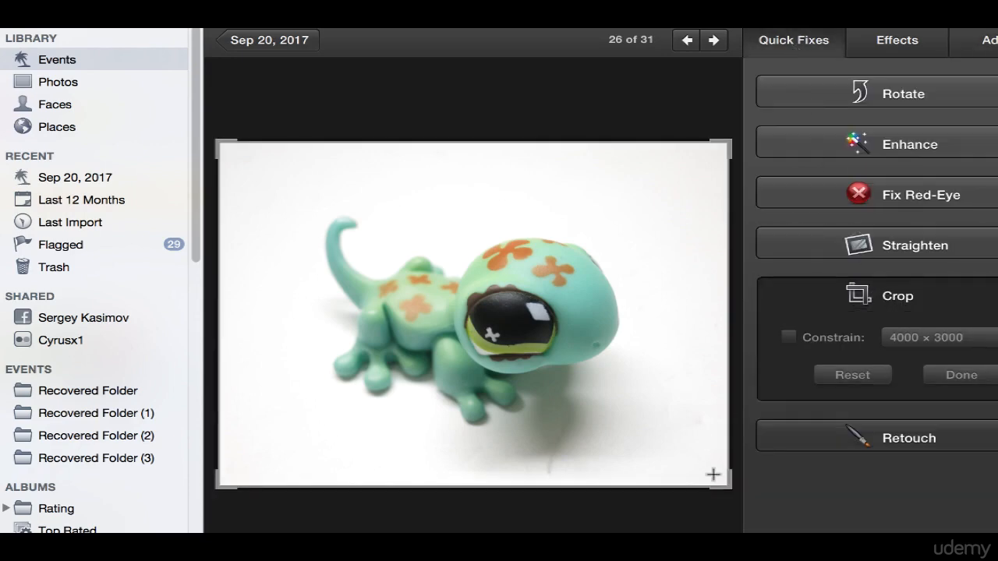
{"action": "left_click_drag", "start_coordinate": [712, 474], "coordinate": [628, 418]}
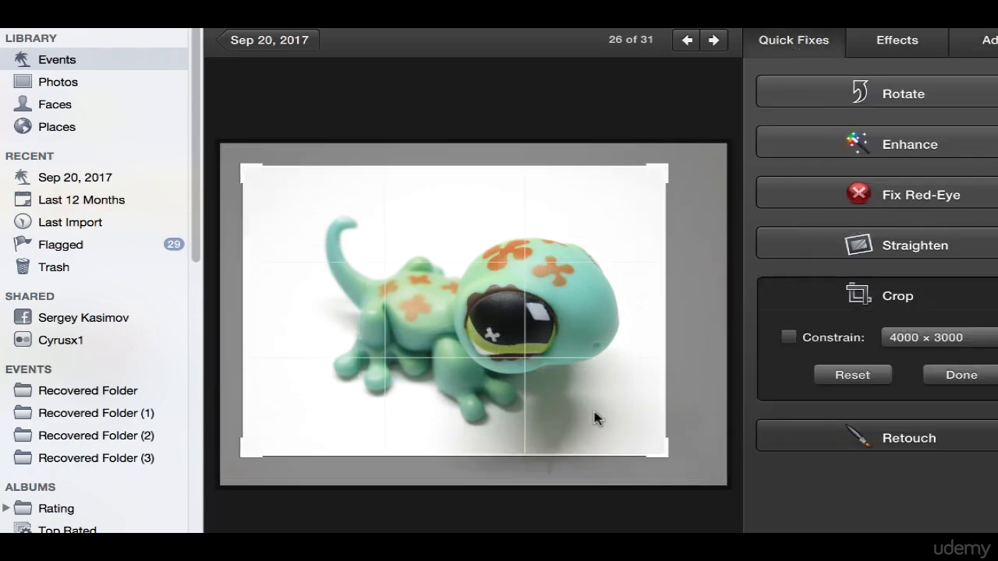
{"action": "left_click_drag", "start_coordinate": [662, 447], "coordinate": [644, 423]}
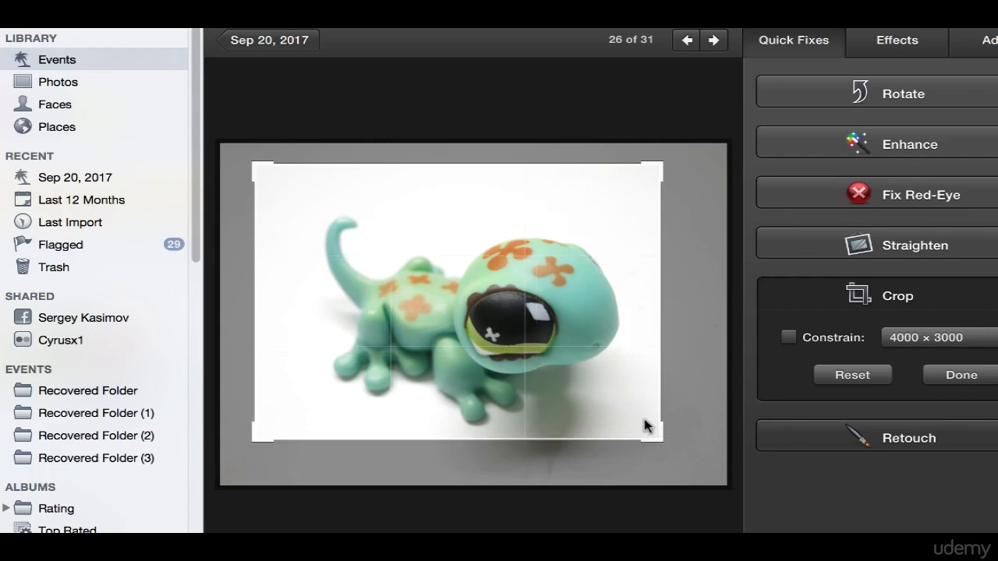
{"action": "left_click", "coordinate": [955, 375]}
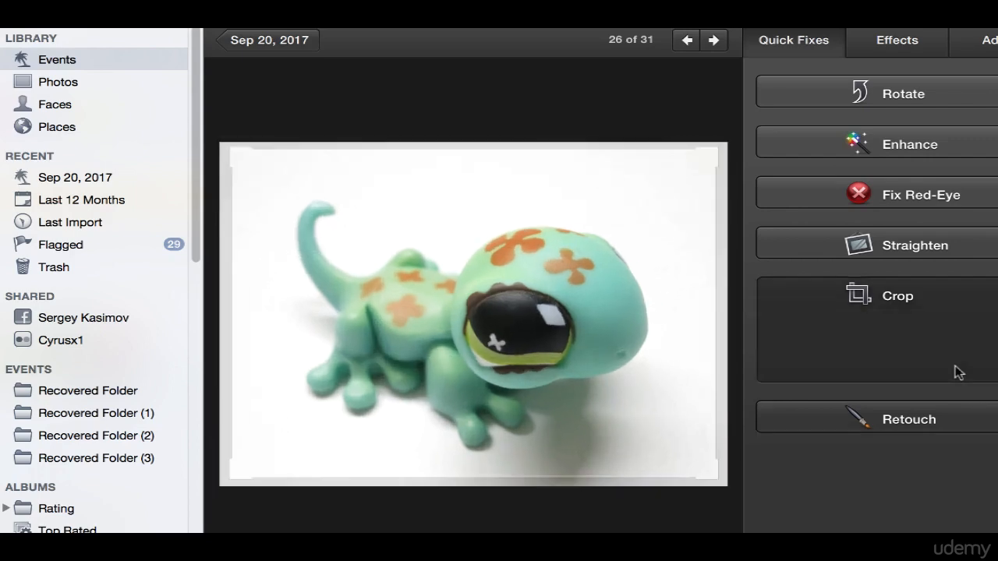
{"action": "left_click", "coordinate": [988, 40]}
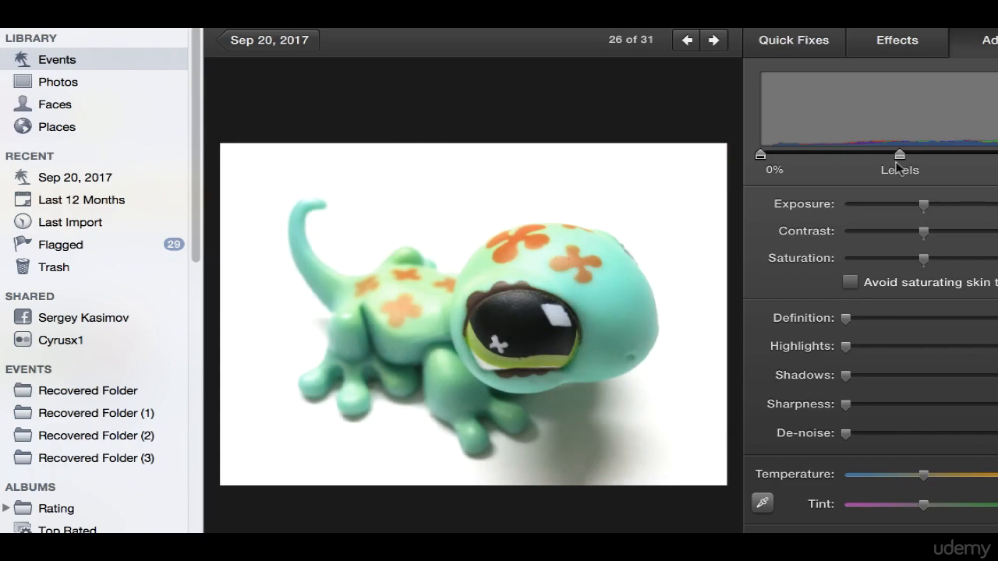
Step: Rotate photo 27, showing the geckos' undersides, counterclockwise and whiten its background using a 20% black level, a shifted midtone level and slightly higher exposure
{"action": "key", "text": "Right"}
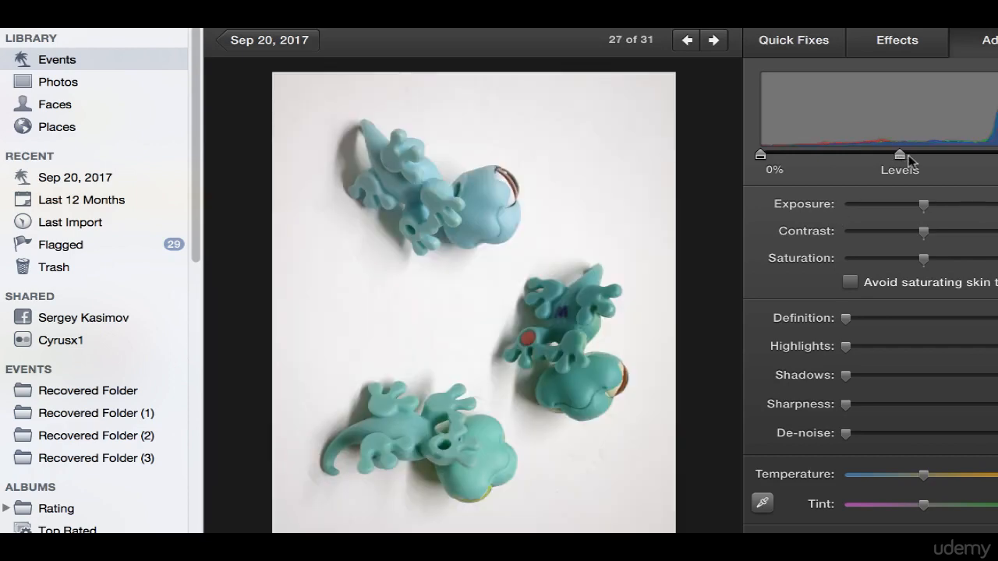
{"action": "right_click", "coordinate": [547, 245]}
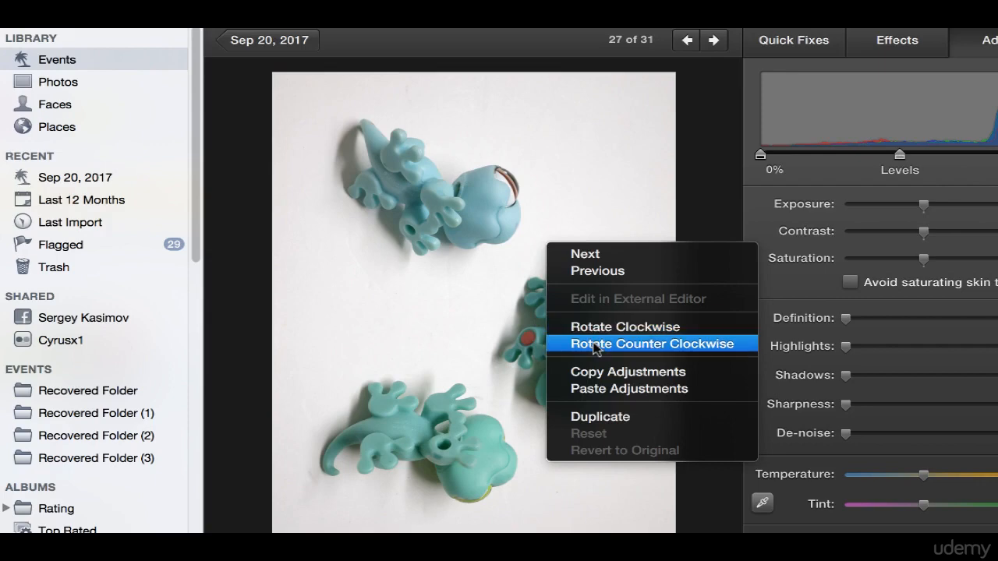
{"action": "left_click", "coordinate": [596, 346]}
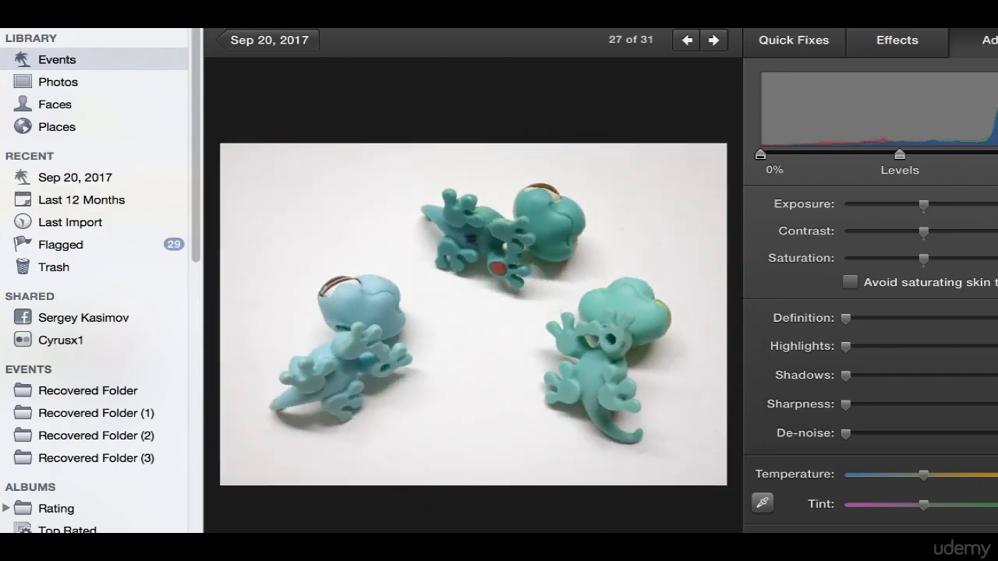
{"action": "mouse_move", "coordinate": [901, 155]}
{"action": "left_mouse_down"}
{"action": "mouse_move", "coordinate": [942, 155]}
{"action": "mouse_move", "coordinate": [914, 155]}
{"action": "left_mouse_up"}
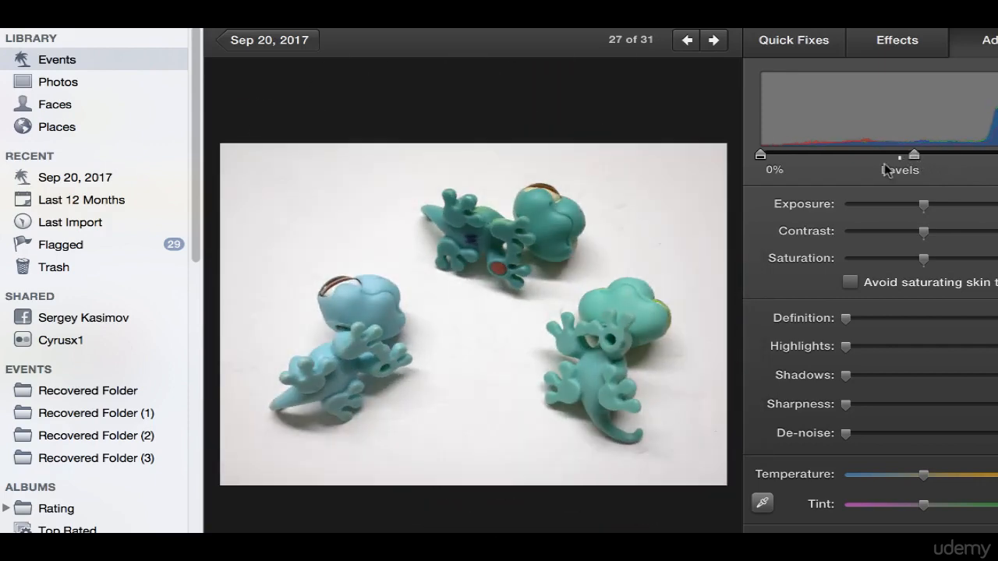
{"action": "left_click_drag", "start_coordinate": [761, 155], "coordinate": [815, 156]}
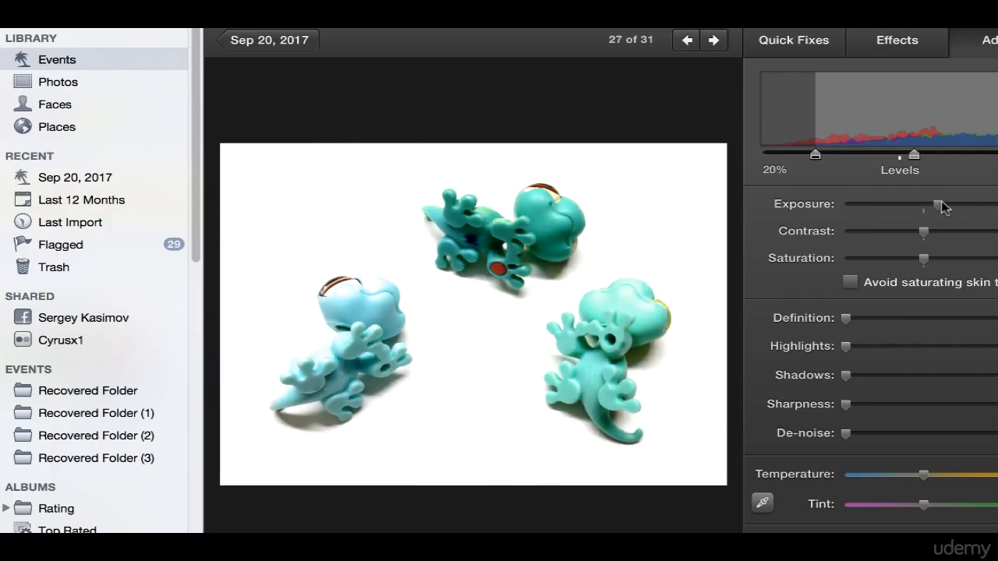
Step: Crop empty background from below the three geckos in photo 27, keeping the full width
{"action": "left_click", "coordinate": [808, 41]}
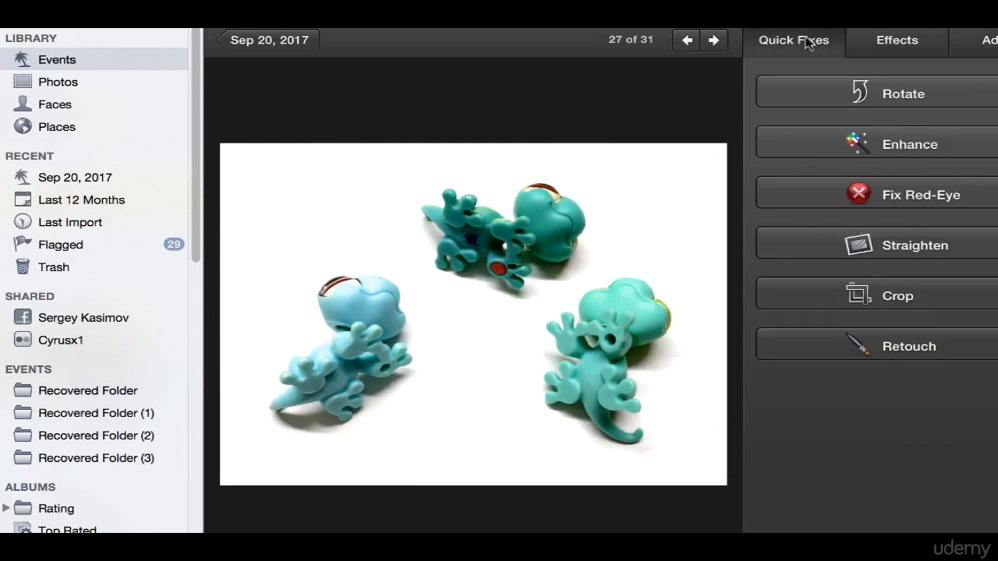
{"action": "left_click", "coordinate": [858, 294]}
{"action": "left_click_drag", "start_coordinate": [722, 477], "coordinate": [724, 439]}
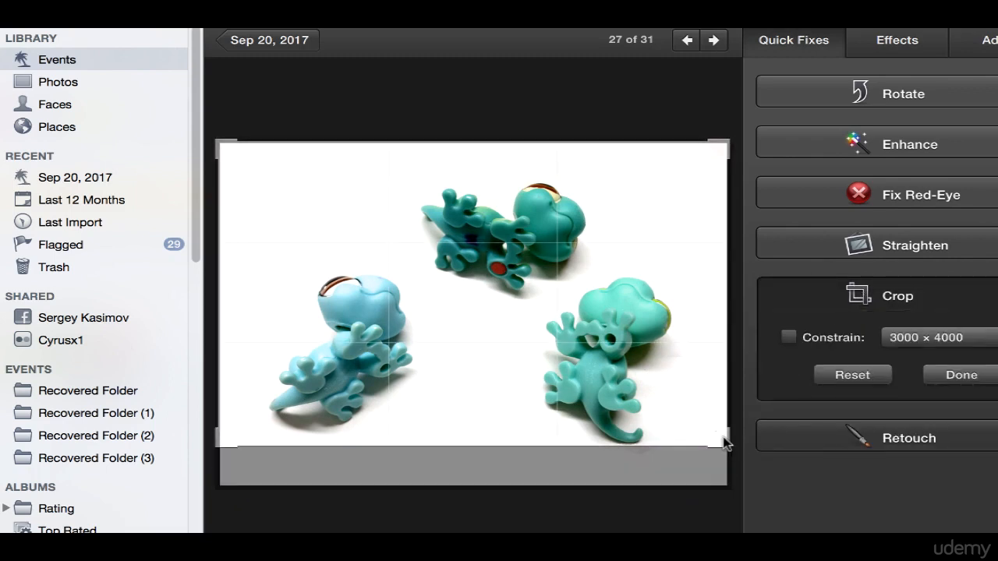
{"action": "left_click", "coordinate": [957, 378]}
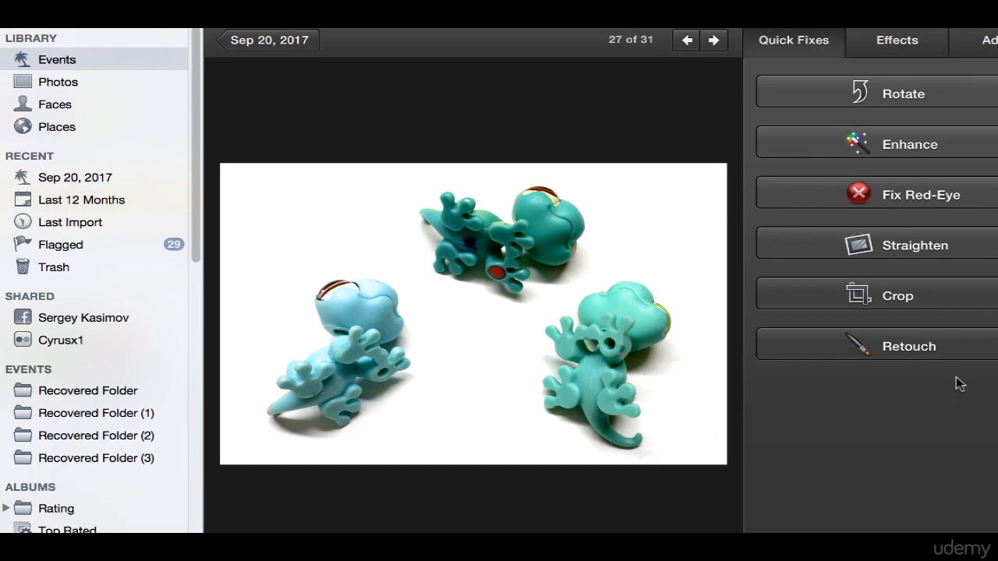
Step: Crop narrow strips of background from above and below the three geckos in photo 28
{"action": "key", "text": "Right"}
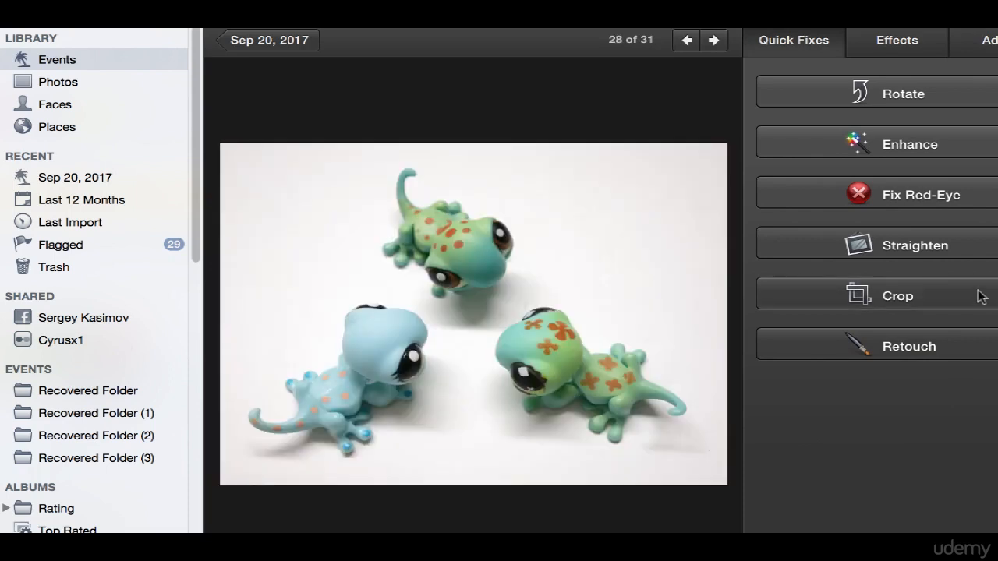
{"action": "left_click", "coordinate": [924, 296]}
{"action": "left_click_drag", "start_coordinate": [718, 462], "coordinate": [717, 431]}
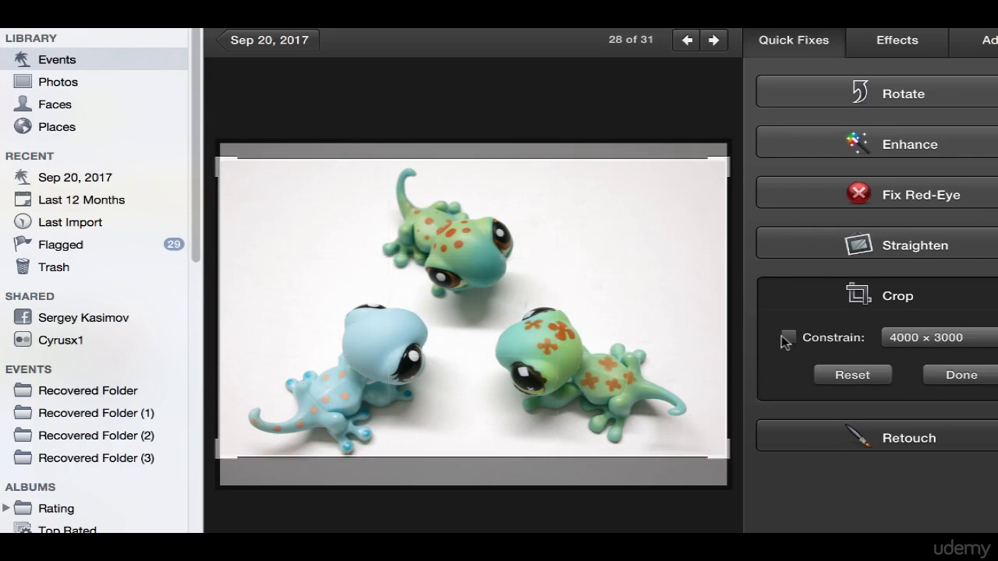
{"action": "left_click", "coordinate": [957, 376]}
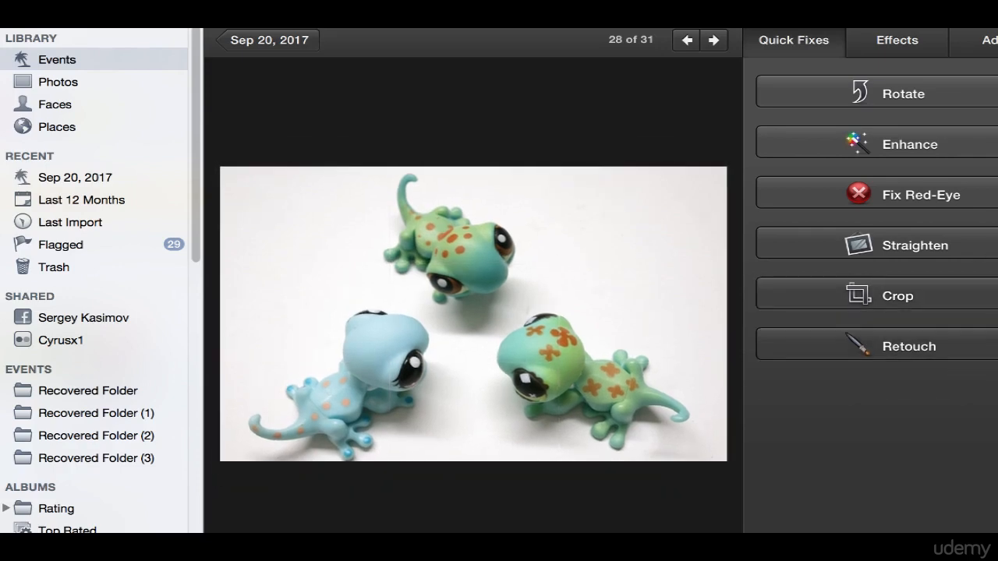
Step: Loosen the crop of photo 28 to leave more space below the geckos, and brighten its background
{"action": "left_click", "coordinate": [854, 296]}
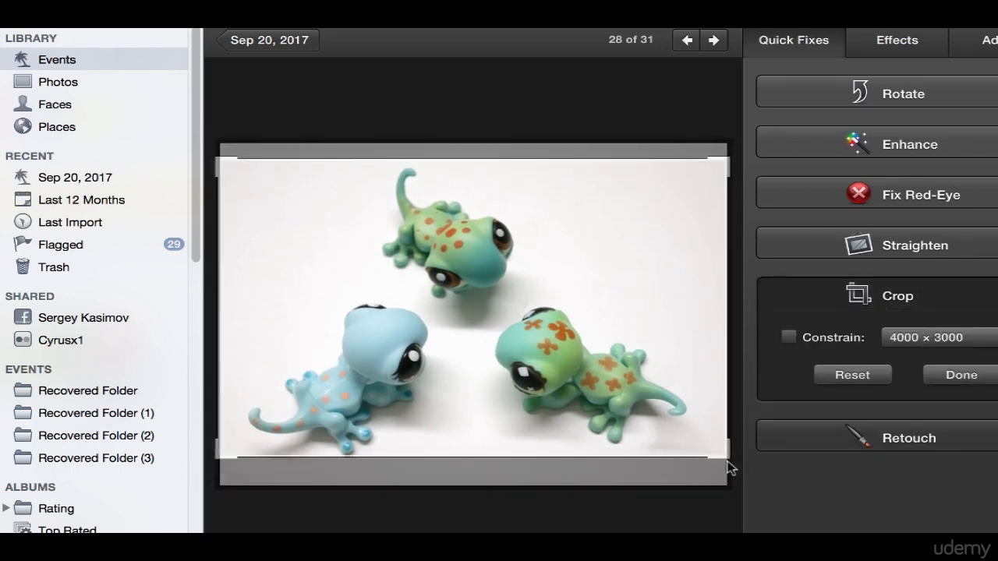
{"action": "left_click_drag", "start_coordinate": [725, 465], "coordinate": [191, 148]}
{"action": "left_click_drag", "start_coordinate": [273, 203], "coordinate": [270, 212]}
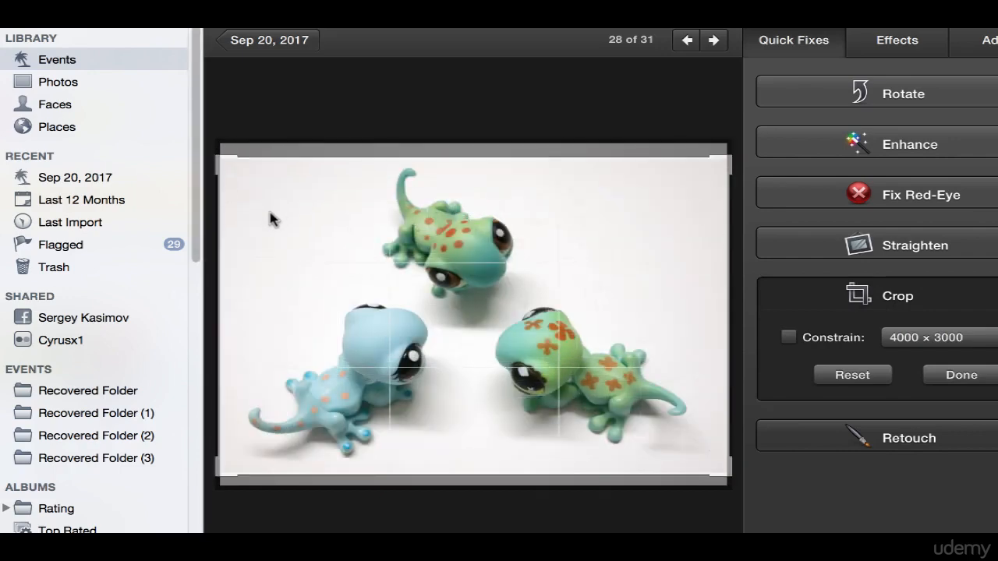
{"action": "left_click", "coordinate": [943, 375]}
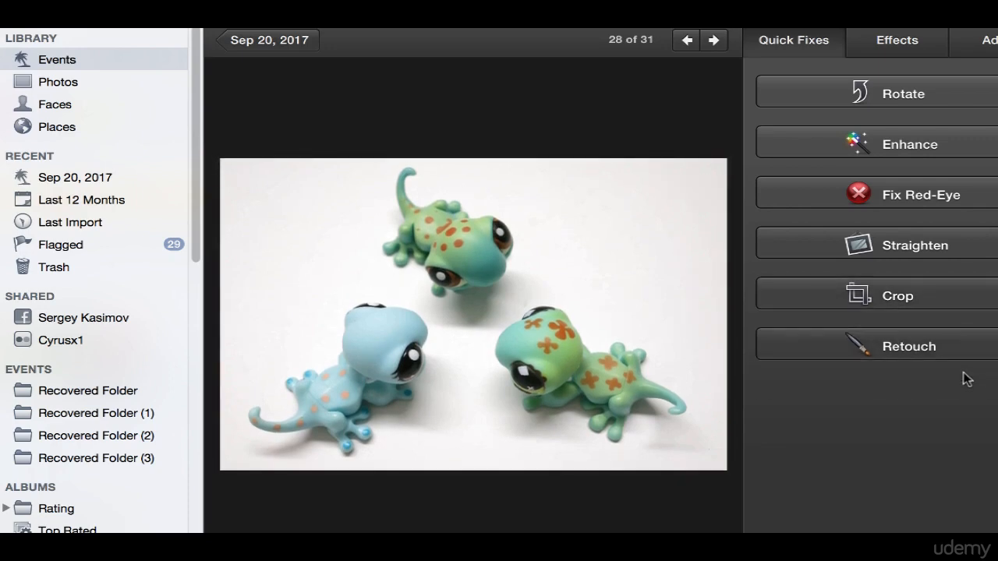
{"action": "left_click", "coordinate": [983, 40]}
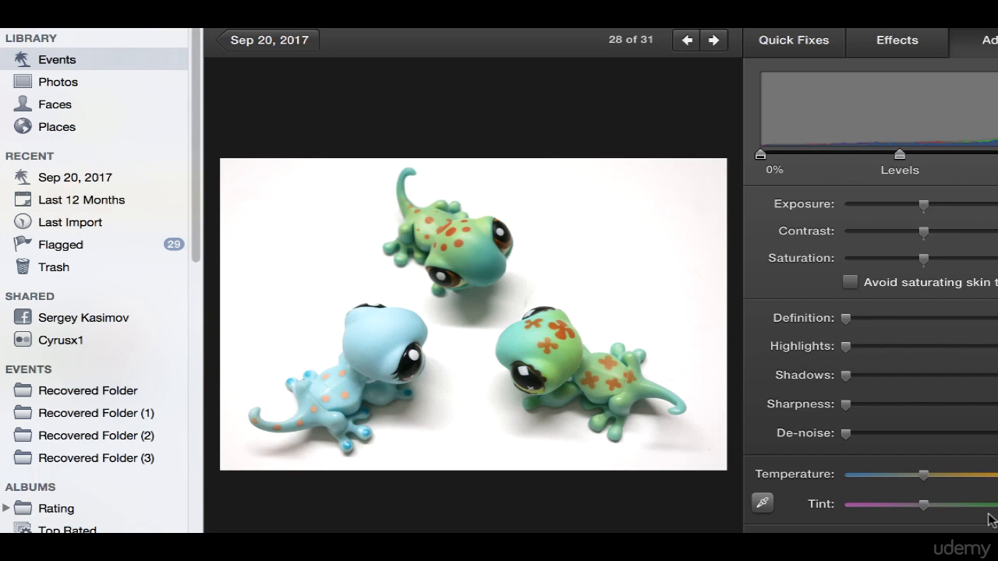
Step: Crop the dark strip above the geckos and empty background below them in photo 29, and open the photo's level and colour adjustments
{"action": "key", "text": "Right"}
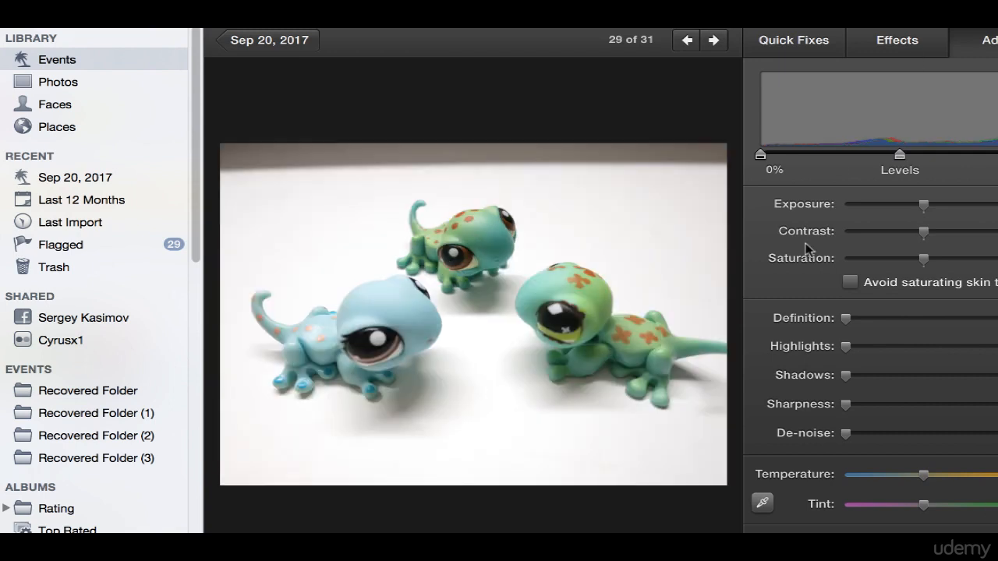
{"action": "left_click", "coordinate": [820, 41]}
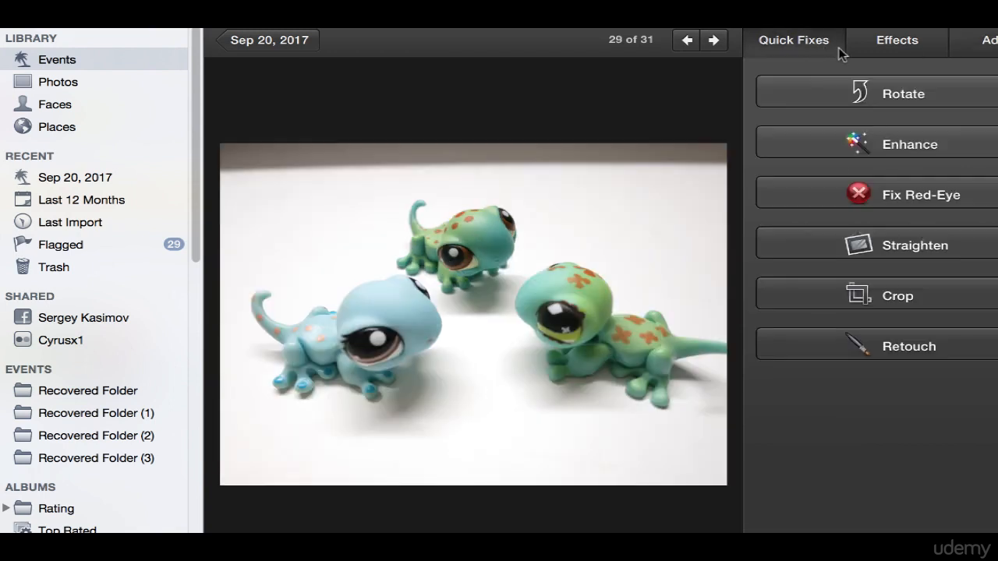
{"action": "left_click", "coordinate": [913, 297]}
{"action": "left_click_drag", "start_coordinate": [717, 145], "coordinate": [721, 181]}
{"action": "left_click_drag", "start_coordinate": [725, 484], "coordinate": [737, 446]}
{"action": "left_click", "coordinate": [969, 375]}
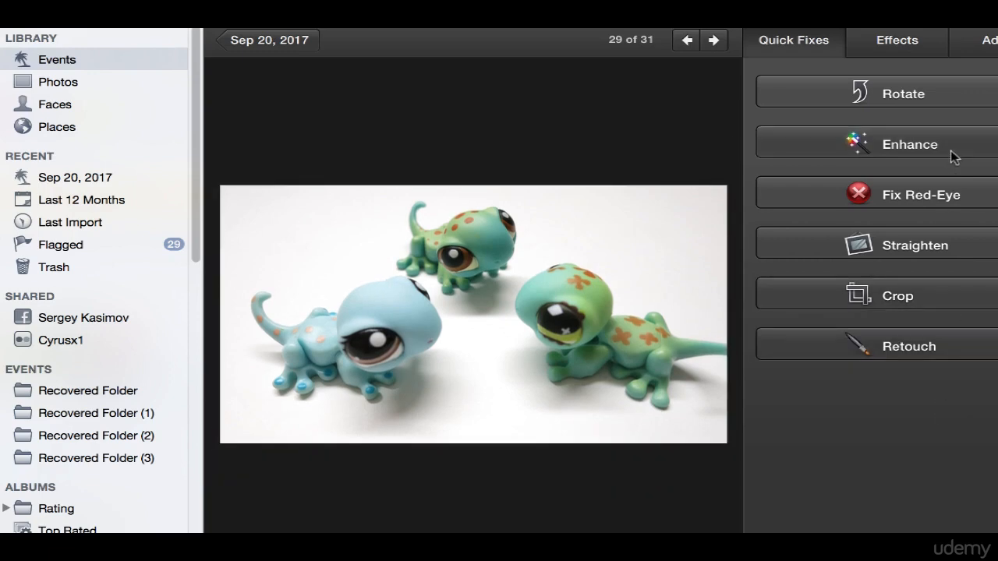
{"action": "left_click", "coordinate": [986, 40]}
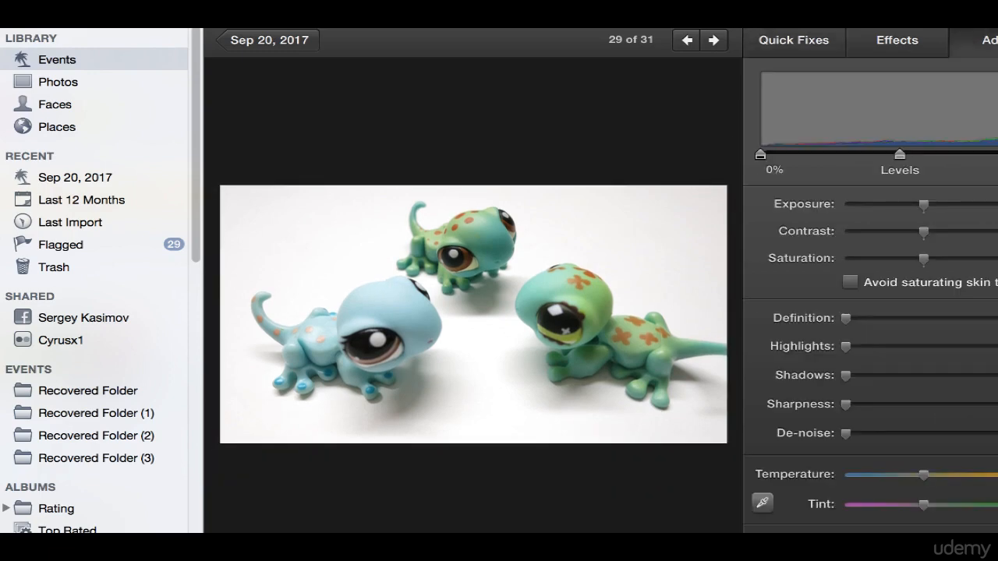
Step: Return to the event's photos, delete the last two gecko photos, and select the remaining gecko photos from first to last
{"action": "left_click", "coordinate": [281, 39]}
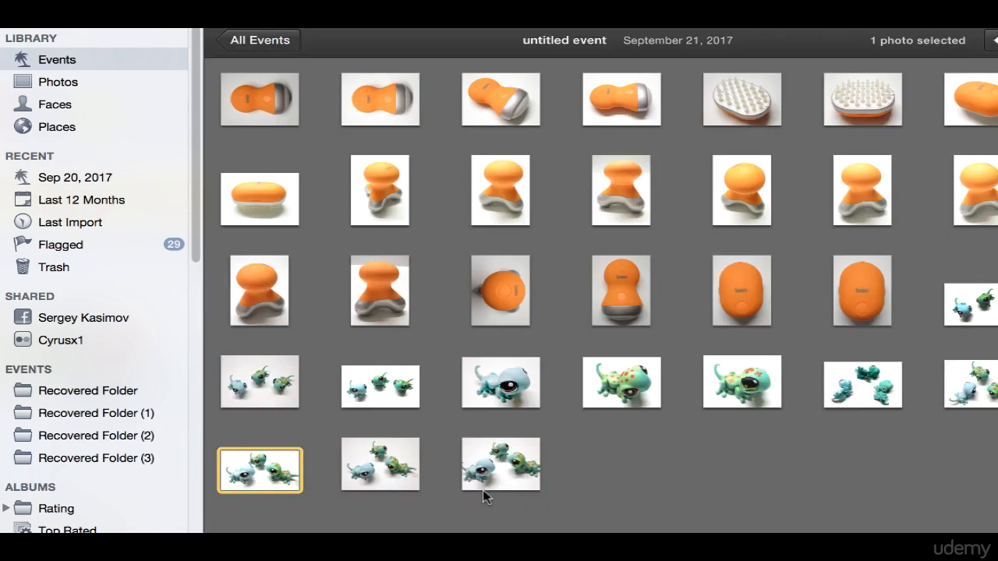
{"action": "left_click_drag", "start_coordinate": [510, 497], "coordinate": [399, 460]}
{"action": "left_click", "coordinate": [559, 508]}
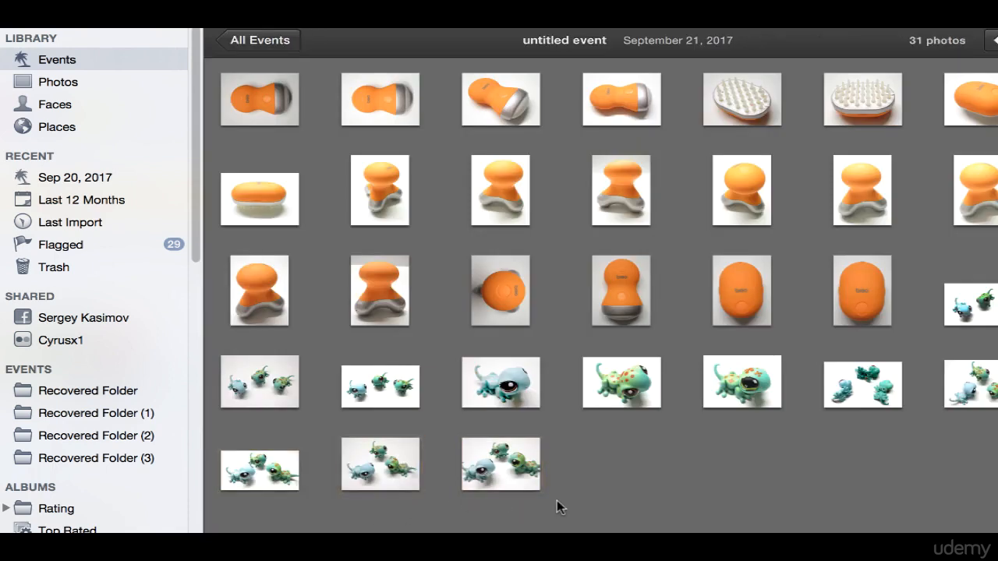
{"action": "left_click_drag", "start_coordinate": [532, 496], "coordinate": [391, 474]}
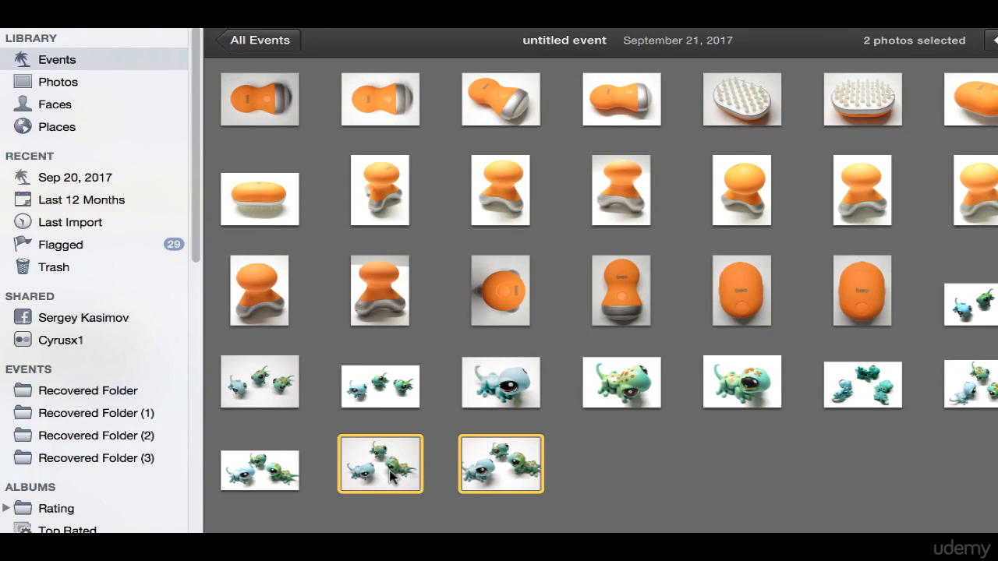
{"action": "key", "text": "Delete"}
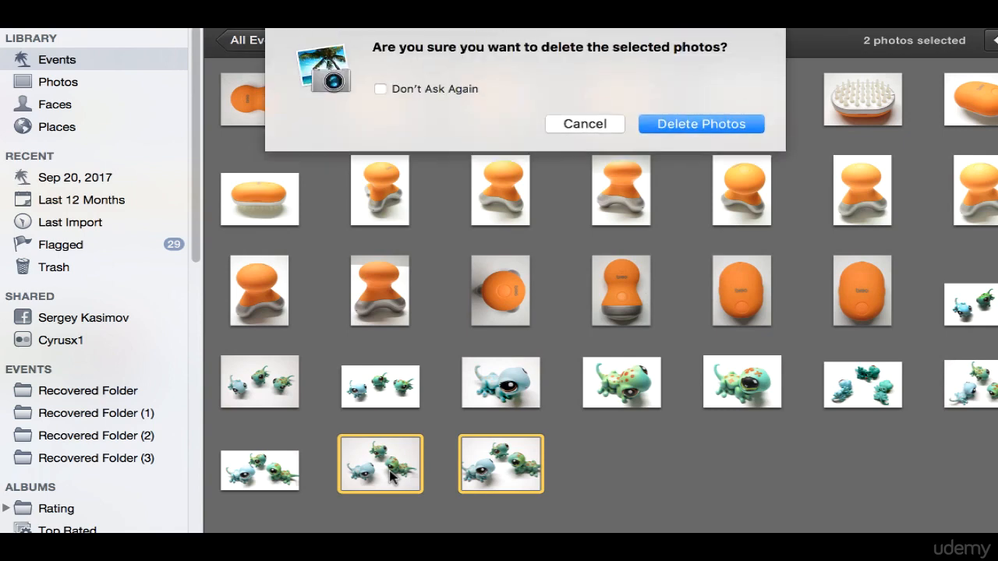
{"action": "left_click", "coordinate": [708, 123]}
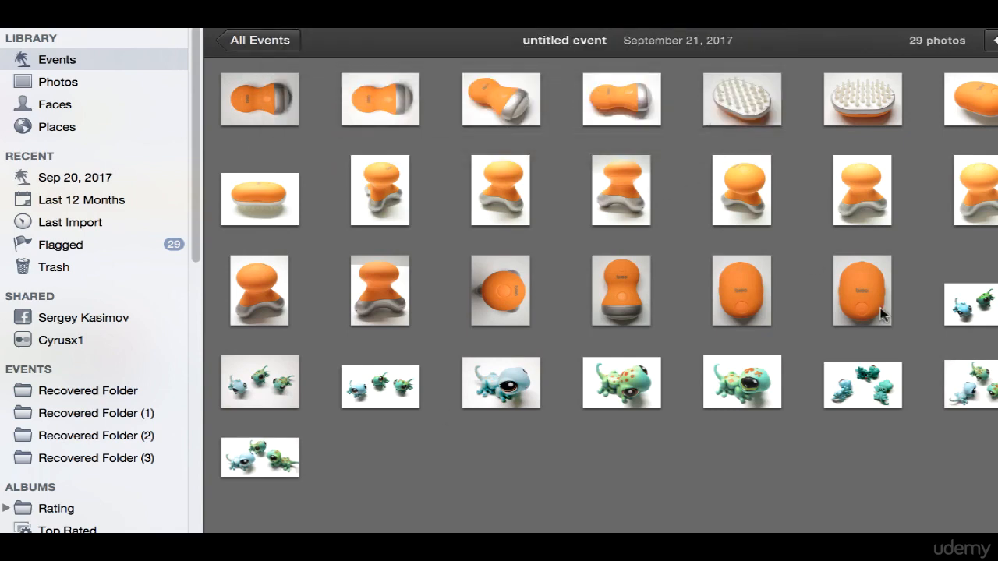
{"action": "left_click", "coordinate": [955, 304]}
{"action": "left_click", "coordinate": [254, 455], "text": "shift"}
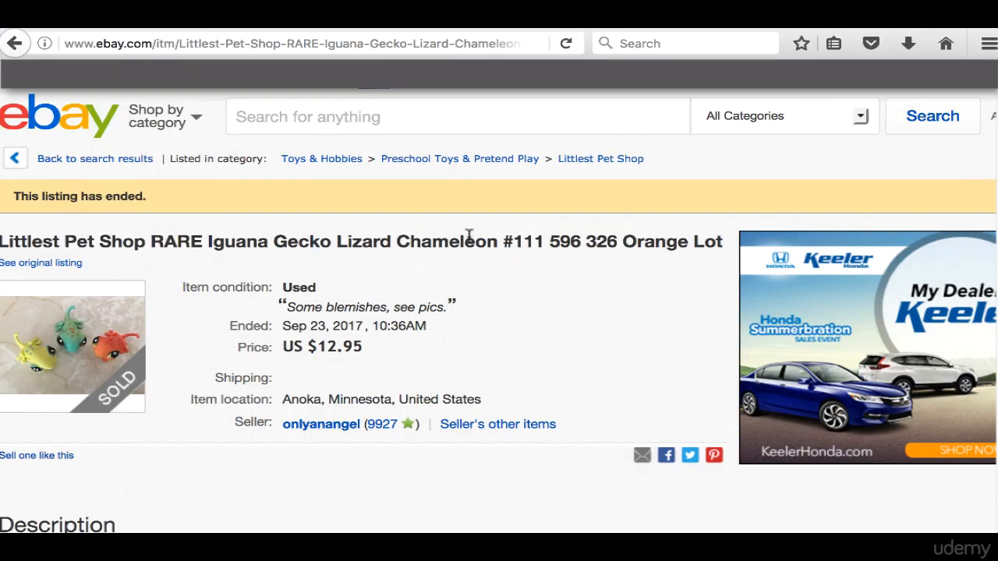
Step: Switch to the sold eBay listing in Firefox and copy its title, "Littlest Pet Shop RARE Iguana Gecko Lizard Chameleon #111 596 326 Orange Lot"
{"action": "triple_click", "coordinate": [461, 238]}
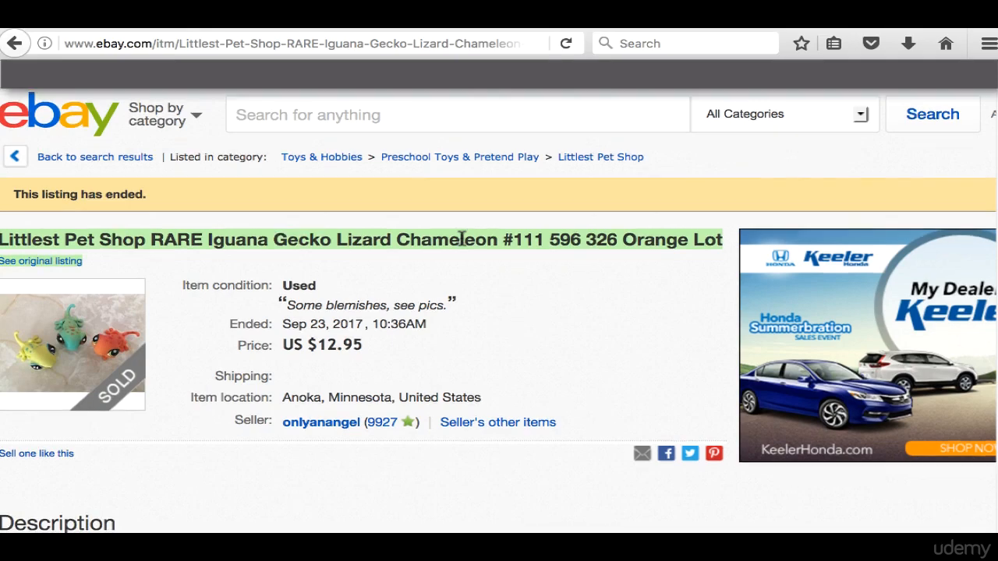
{"action": "right_click", "coordinate": [457, 248]}
{"action": "left_click", "coordinate": [521, 248]}
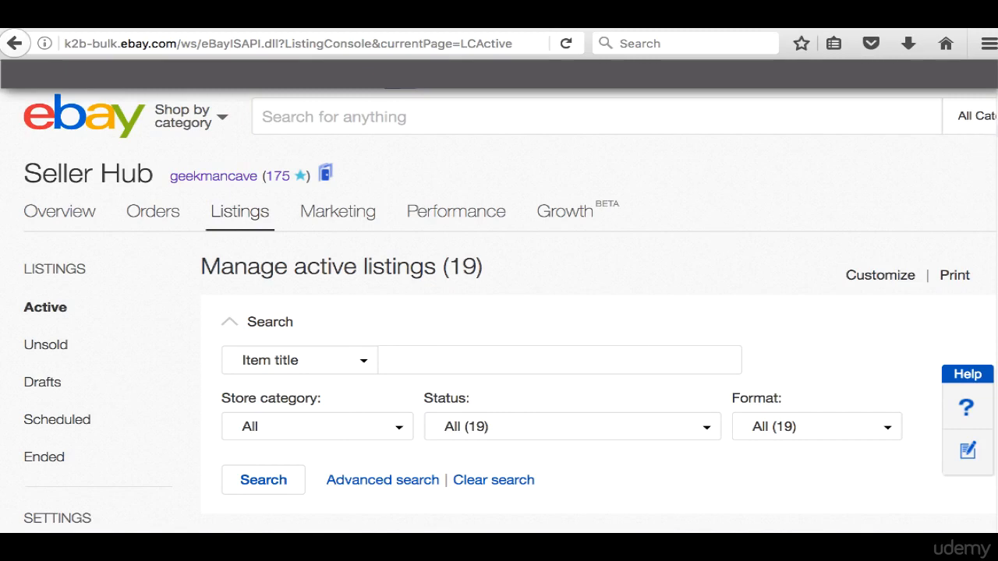
Step: Start creating a single listing from the active listings in Seller Hub
{"action": "scroll", "coordinate": [711, 415], "scroll_direction": "down", "scroll_amount": 3}
{"action": "left_click", "coordinate": [335, 441]}
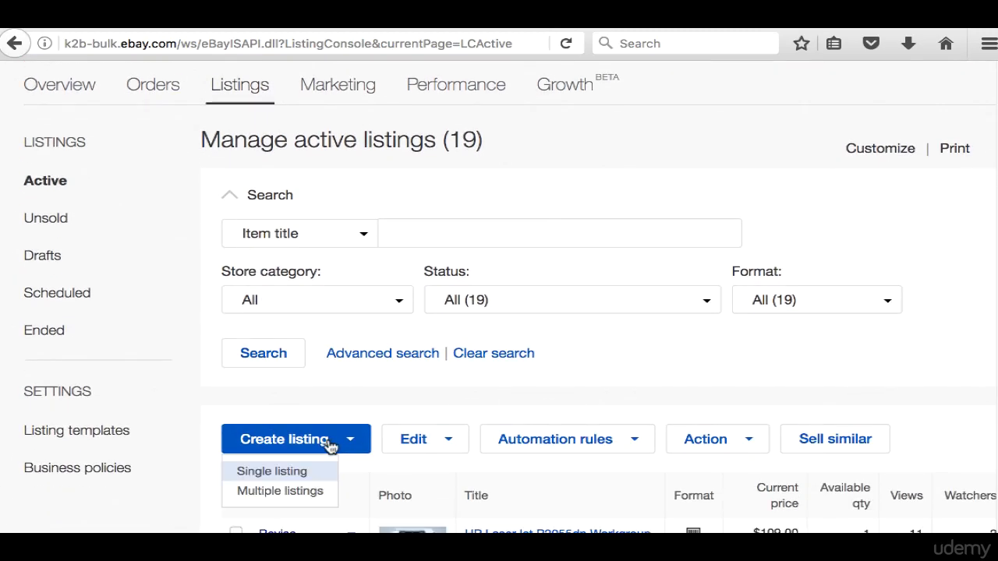
{"action": "left_click", "coordinate": [304, 474]}
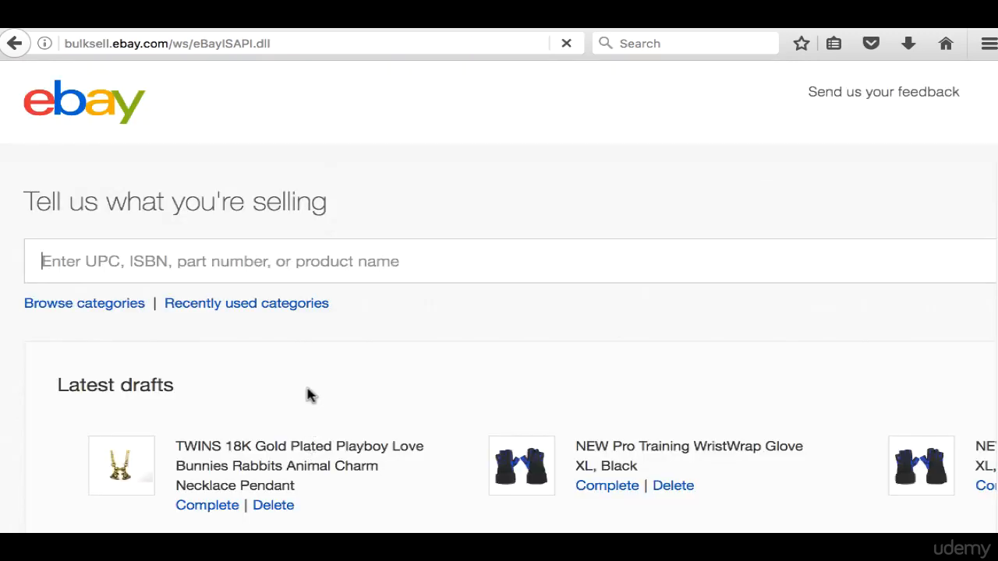
Step: Paste the copied title without "Details about" as the product and start the listing in Preschool Toys & Pretend Play > Littlest Pet Shop
{"action": "right_click", "coordinate": [231, 263]}
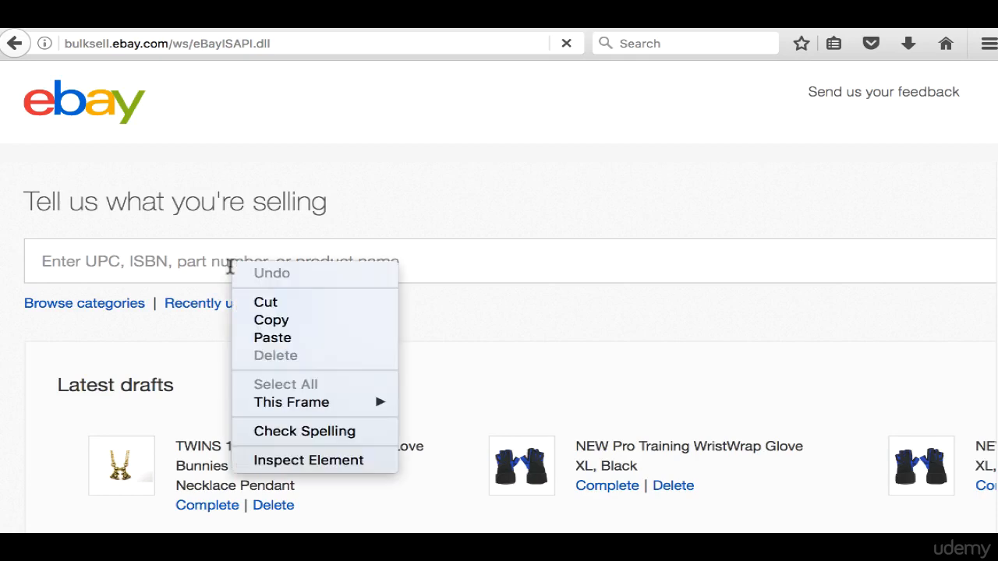
{"action": "left_click", "coordinate": [296, 338]}
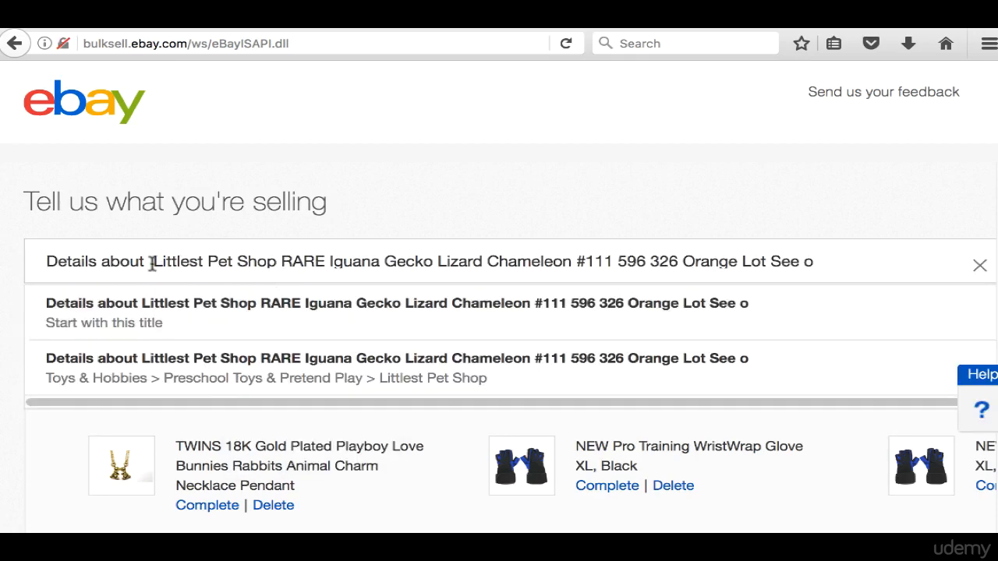
{"action": "left_click_drag", "start_coordinate": [153, 262], "coordinate": [41, 262]}
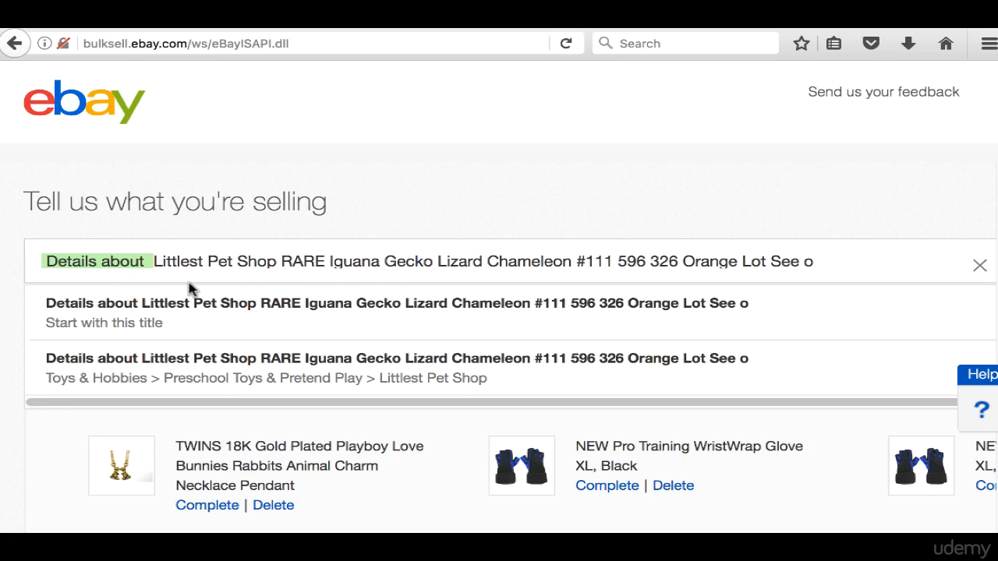
{"action": "key", "text": "BackSpace"}
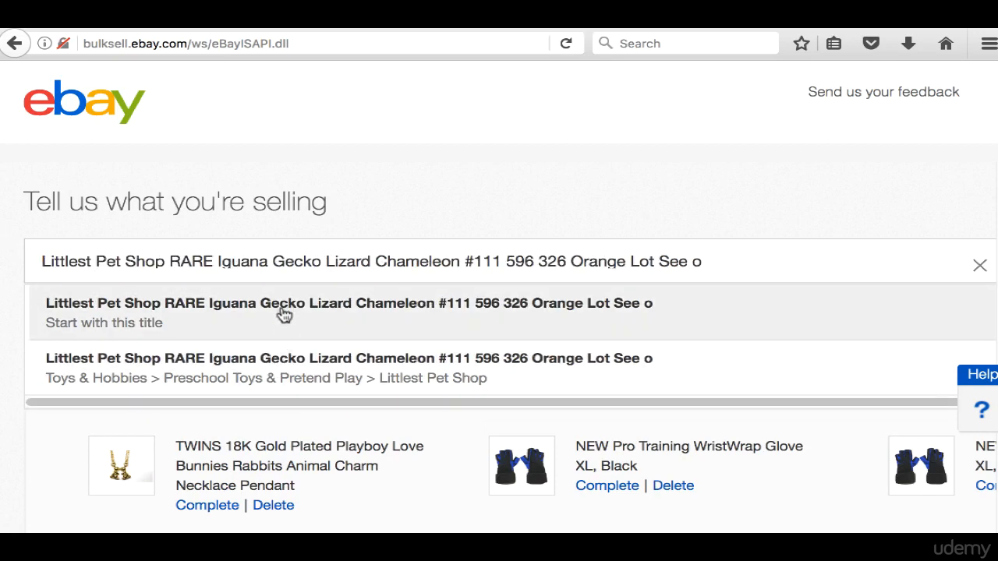
{"action": "left_click", "coordinate": [279, 380]}
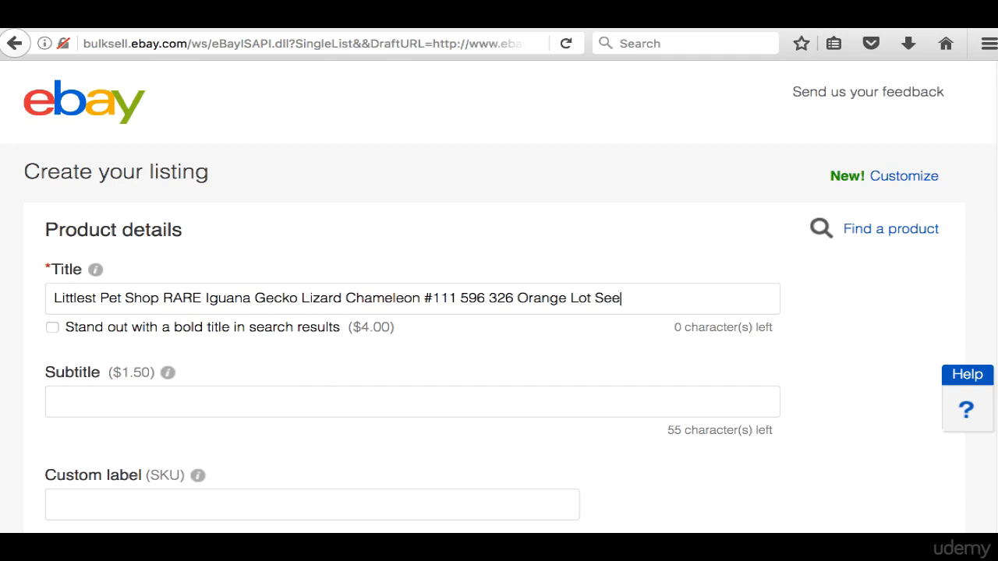
{"action": "left_click_drag", "start_coordinate": [53, 298], "coordinate": [569, 332]}
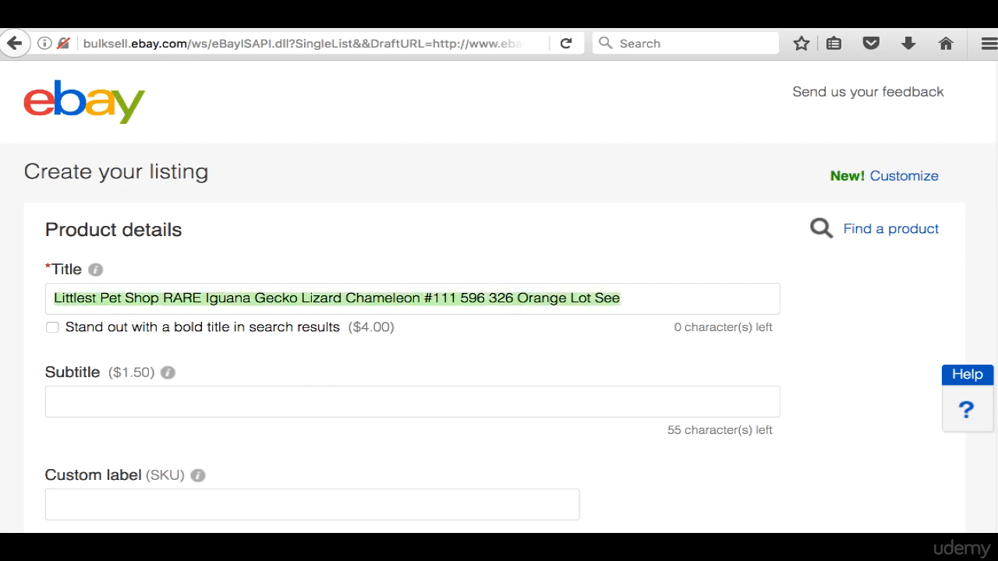
Step: Set the listing's first store category to TOYS and the second to PETS & ANIMALS
{"action": "scroll", "coordinate": [995, 142], "scroll_direction": "down", "scroll_amount": 5}
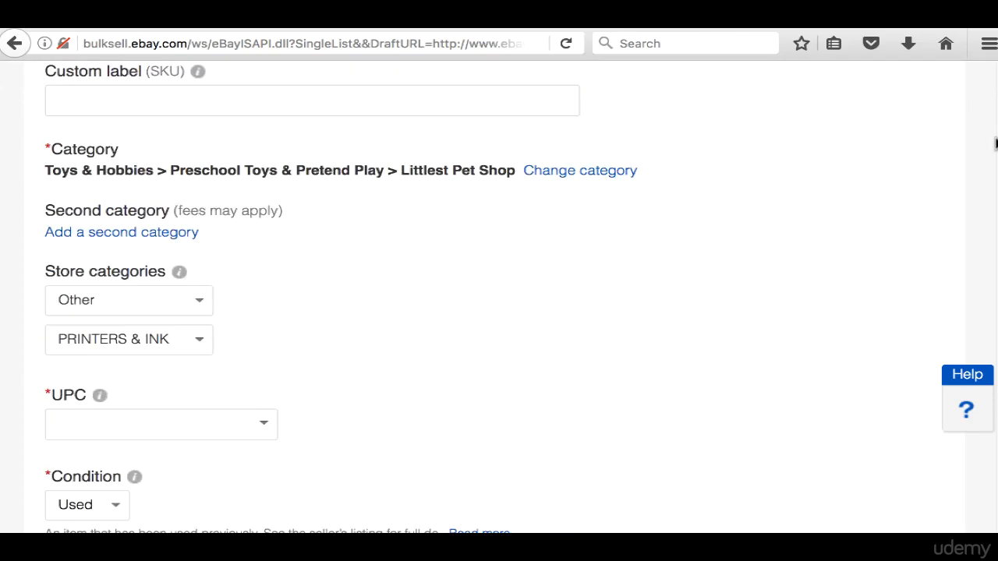
{"action": "left_click_drag", "start_coordinate": [995, 143], "coordinate": [996, 145]}
{"action": "left_click", "coordinate": [188, 287]}
{"action": "left_click", "coordinate": [188, 287]}
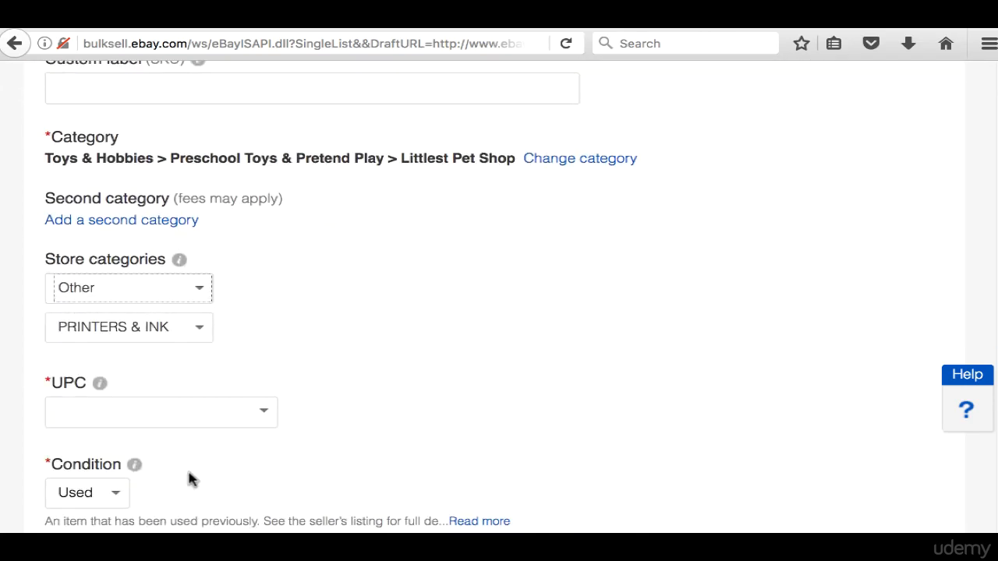
{"action": "left_click", "coordinate": [174, 289]}
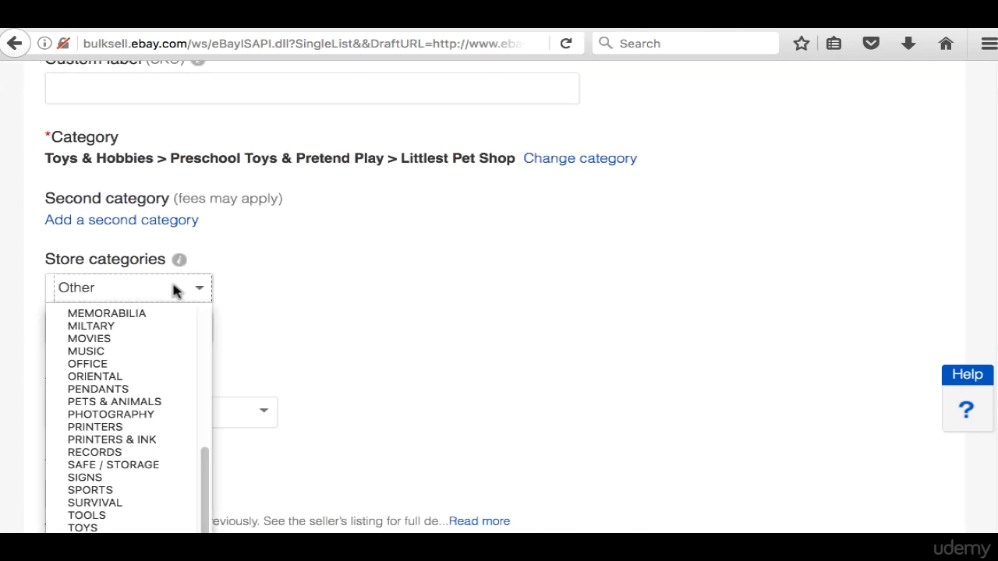
{"action": "left_click", "coordinate": [165, 529]}
{"action": "left_click", "coordinate": [194, 328]}
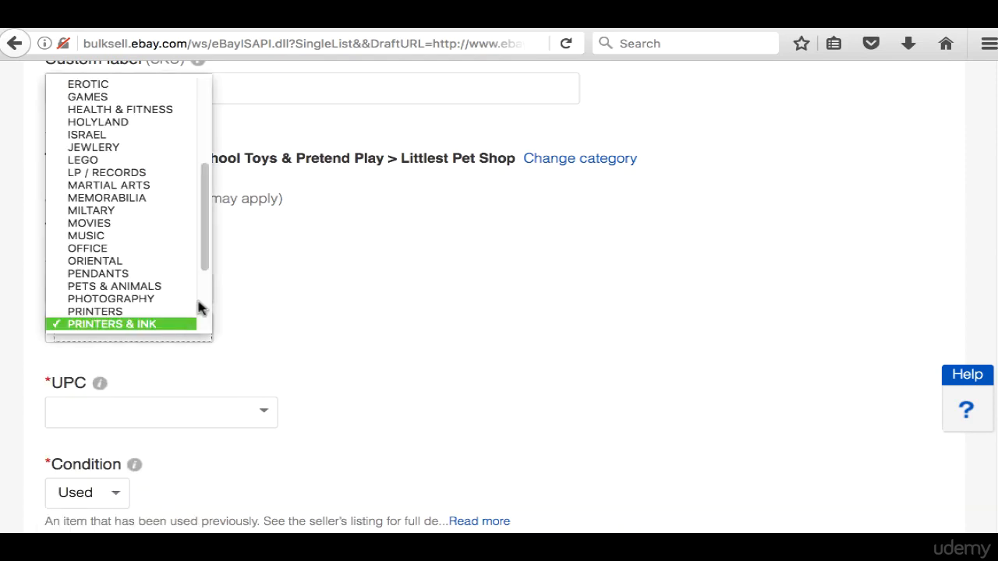
{"action": "left_click_drag", "start_coordinate": [205, 221], "coordinate": [198, 260]}
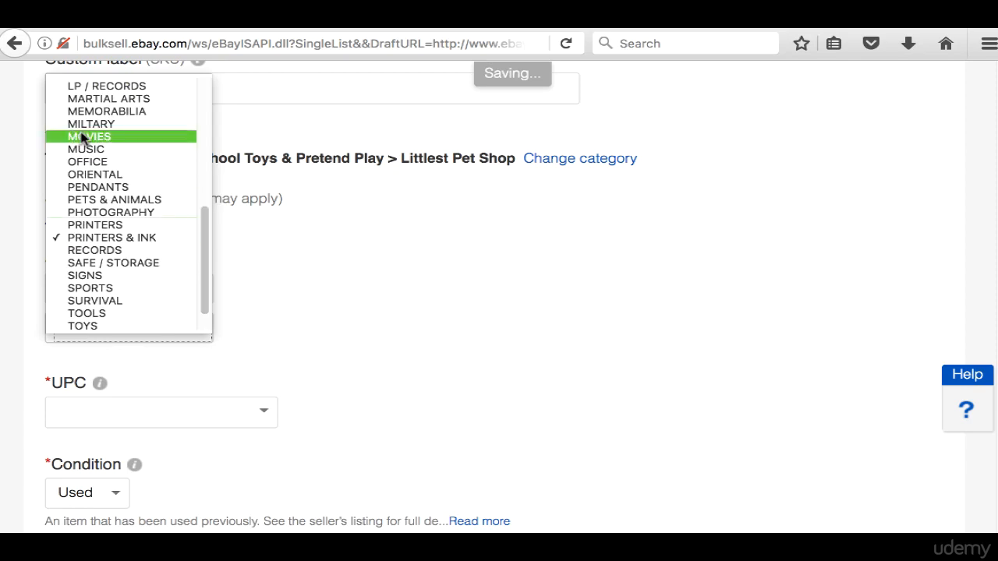
{"action": "left_click", "coordinate": [176, 201]}
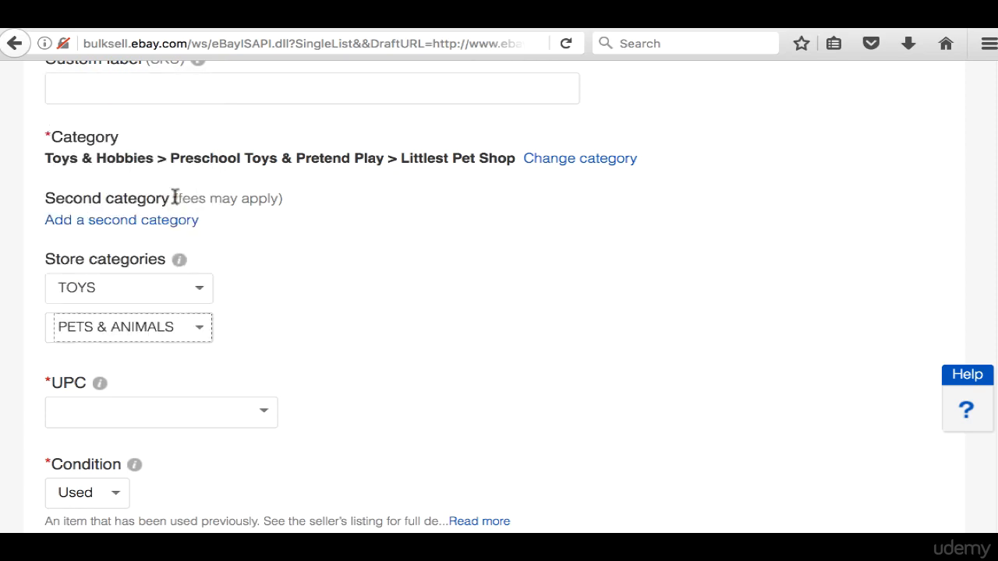
{"action": "left_click", "coordinate": [289, 411]}
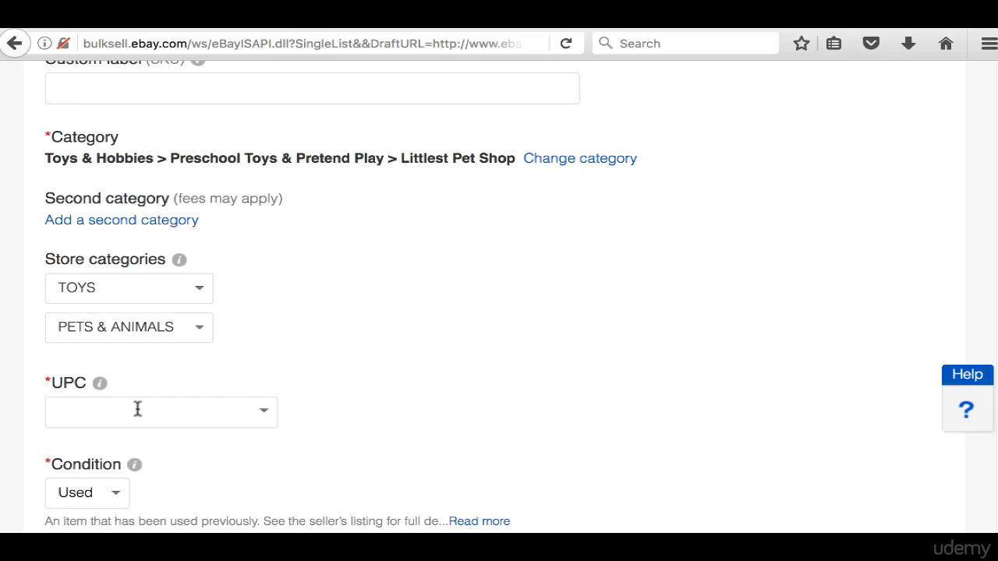
Step: In the sold seven-gecko listing's item specifics, check the UPC entry, then copy the character family "Littlest Pet Shop" and the brand "Hasbro"
{"action": "left_click", "coordinate": [609, 19]}
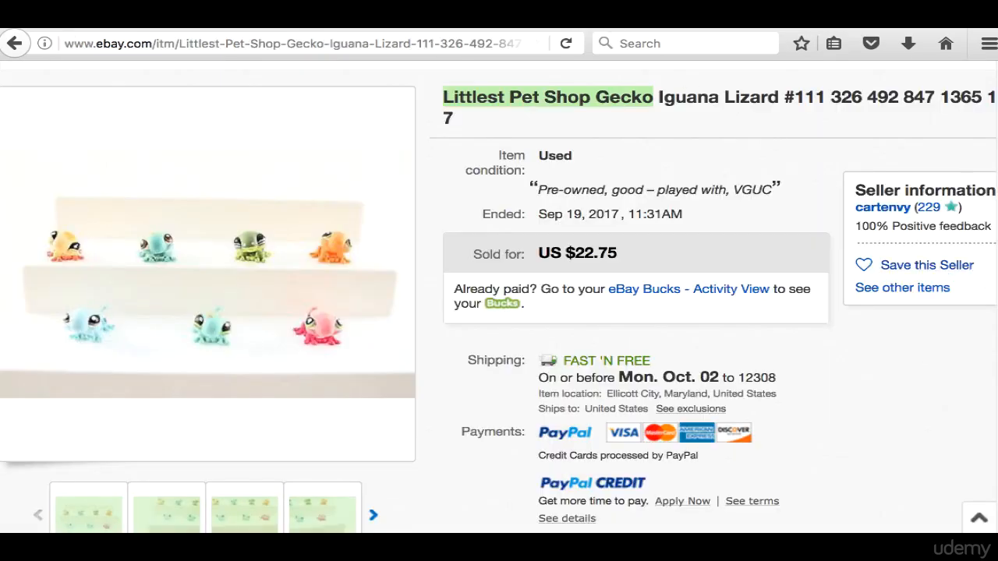
{"action": "scroll", "coordinate": [987, 316], "scroll_direction": "down", "scroll_amount": 10}
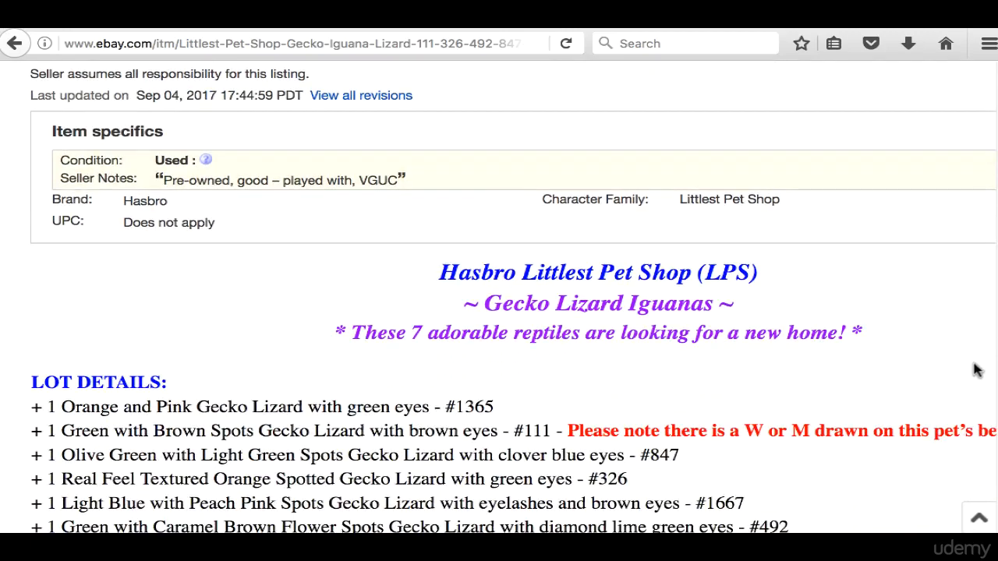
{"action": "left_click_drag", "start_coordinate": [260, 223], "coordinate": [173, 226]}
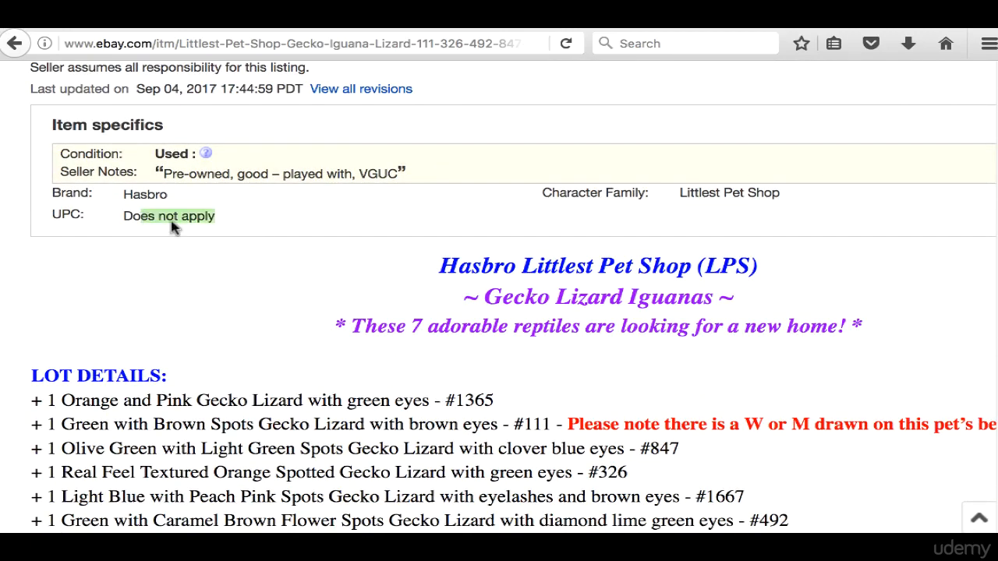
{"action": "triple_click", "coordinate": [754, 196]}
{"action": "right_click", "coordinate": [754, 196]}
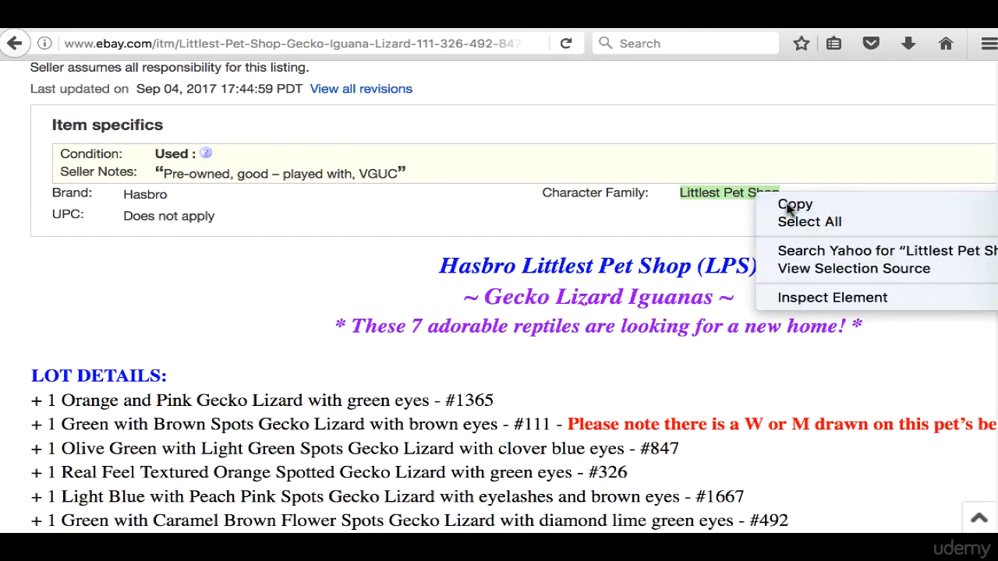
{"action": "left_click", "coordinate": [788, 206]}
{"action": "double_click", "coordinate": [147, 194]}
{"action": "right_click", "coordinate": [149, 194]}
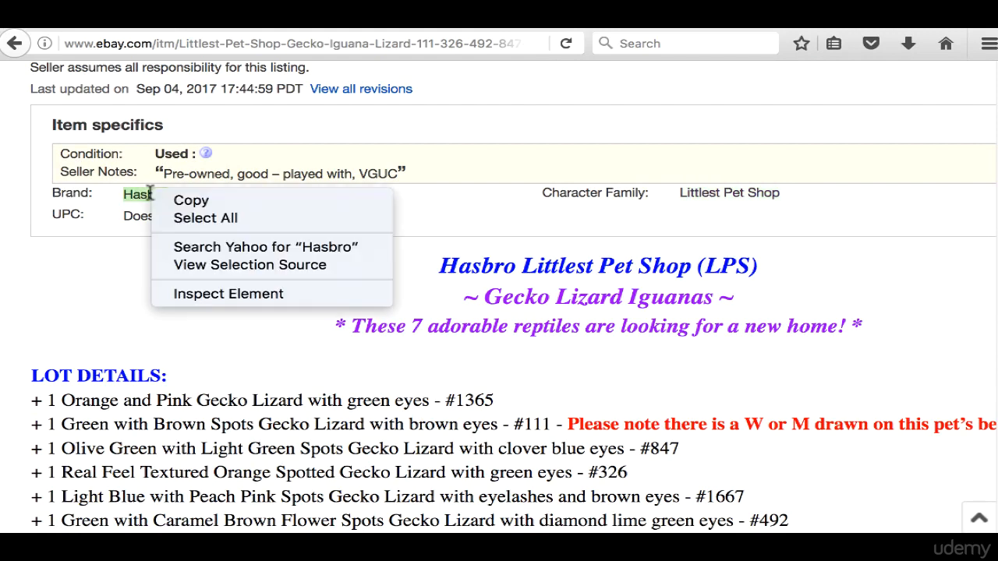
{"action": "left_click", "coordinate": [221, 202]}
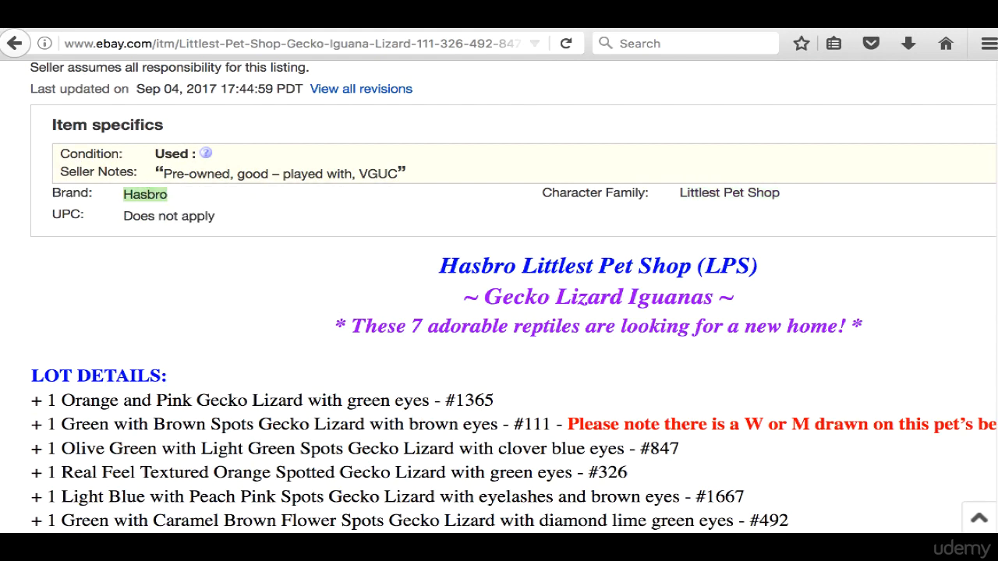
Step: Return to the listing draft and set its UPC to "Does not apply", keeping the condition as Used
{"action": "left_click", "coordinate": [438, 29]}
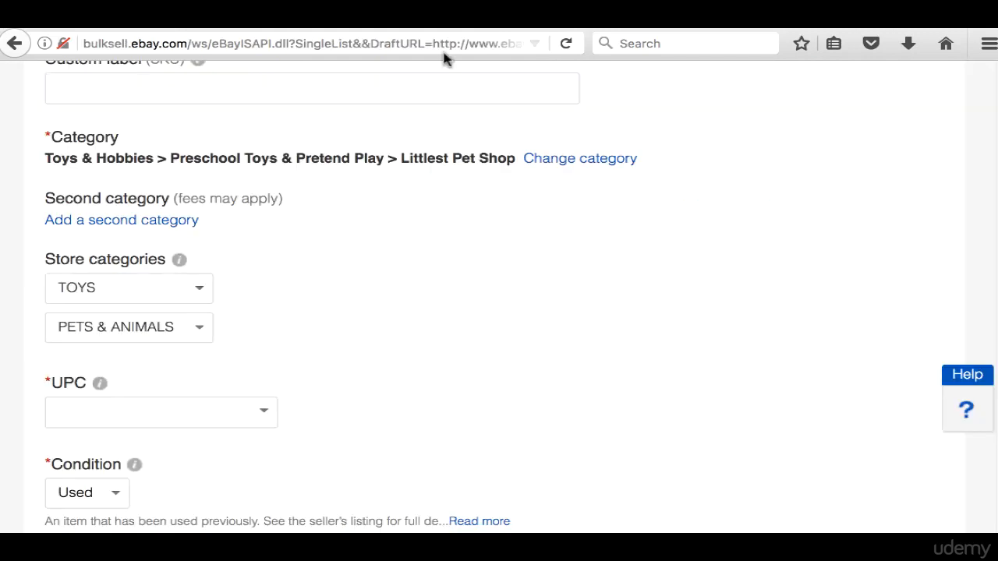
{"action": "left_click", "coordinate": [105, 490]}
{"action": "left_click", "coordinate": [112, 489]}
{"action": "left_click", "coordinate": [264, 412]}
{"action": "left_click", "coordinate": [159, 461]}
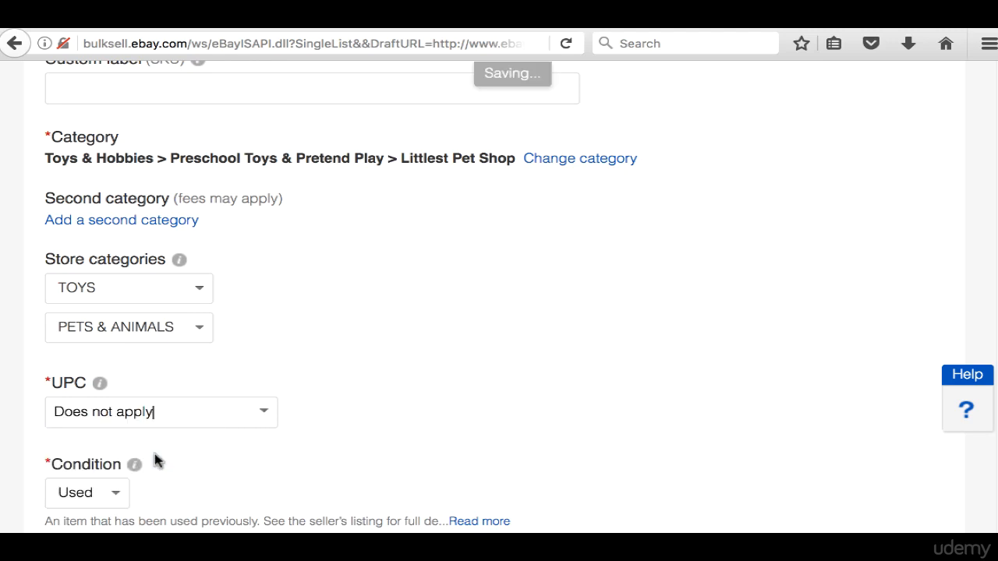
Step: Enter "Excellent used in near perfect collectible shape" as the condition description
{"action": "scroll", "coordinate": [986, 194], "scroll_direction": "down", "scroll_amount": 5}
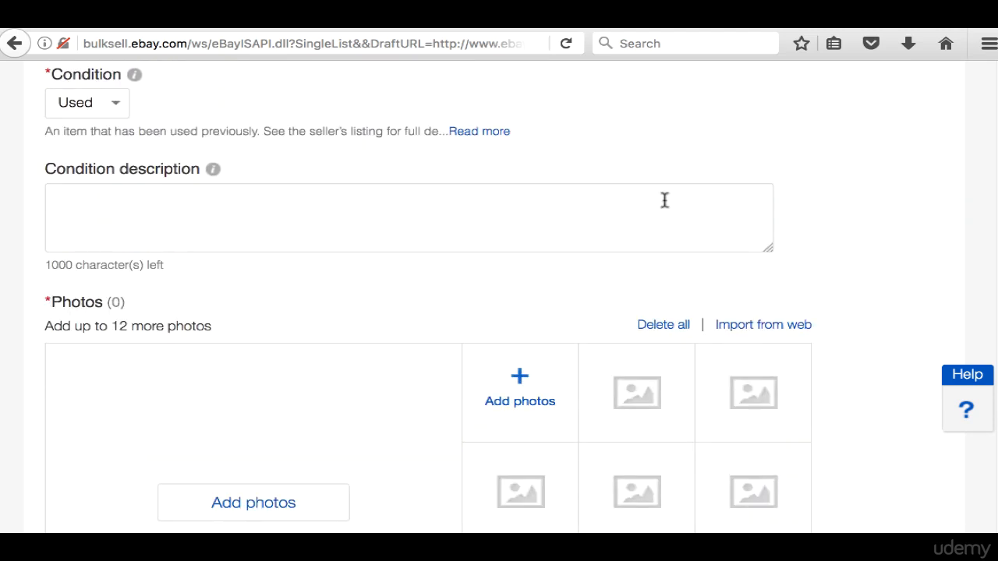
{"action": "left_click", "coordinate": [391, 207]}
{"action": "type", "text": "E"}
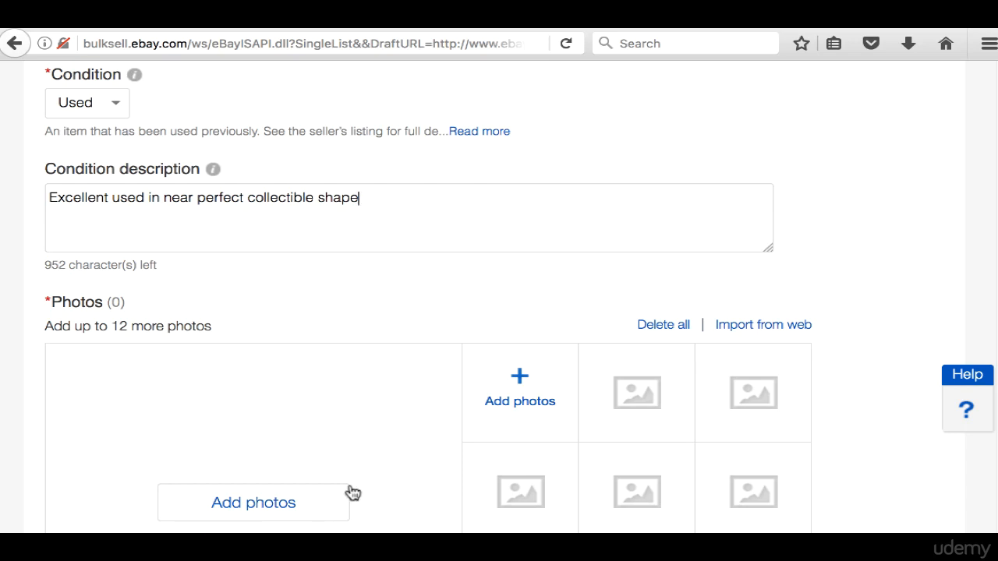
Step: Upload the nine product photos IMG_1702 through IMG_1710 from the Desktop to the listing
{"action": "left_click", "coordinate": [296, 493]}
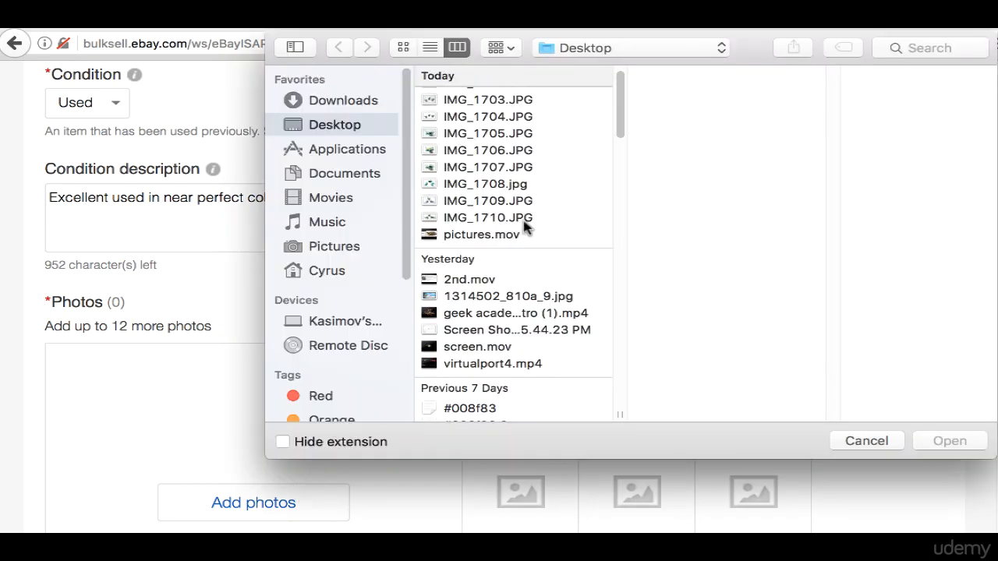
{"action": "left_click_drag", "start_coordinate": [524, 221], "coordinate": [581, 210]}
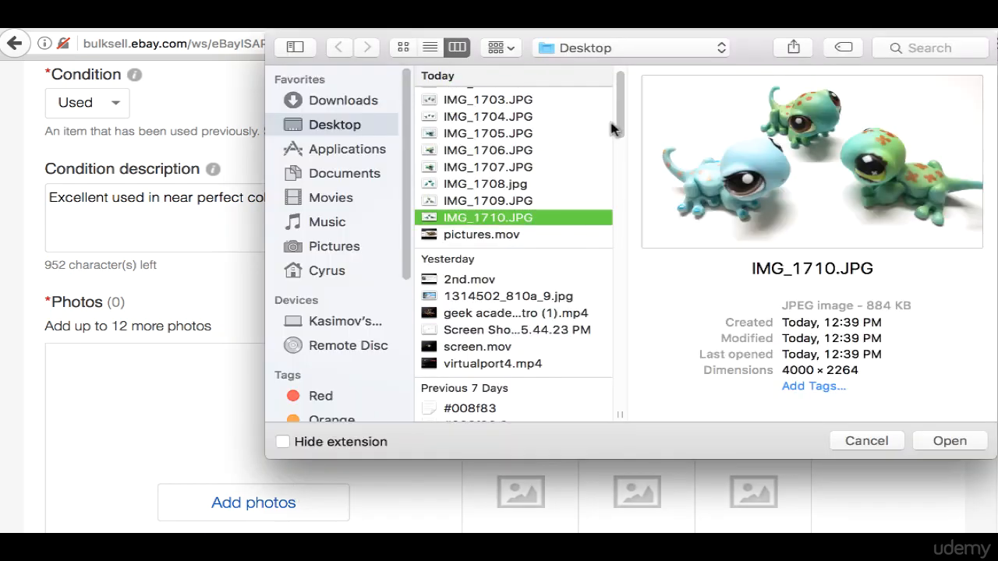
{"action": "left_click_drag", "start_coordinate": [616, 127], "coordinate": [624, 101]}
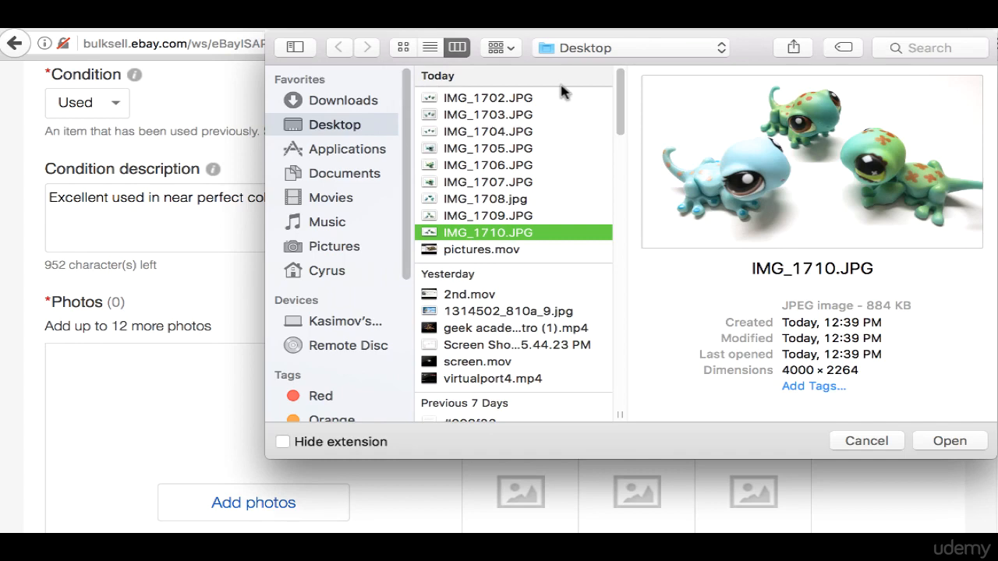
{"action": "left_click", "coordinate": [539, 95], "text": "shift"}
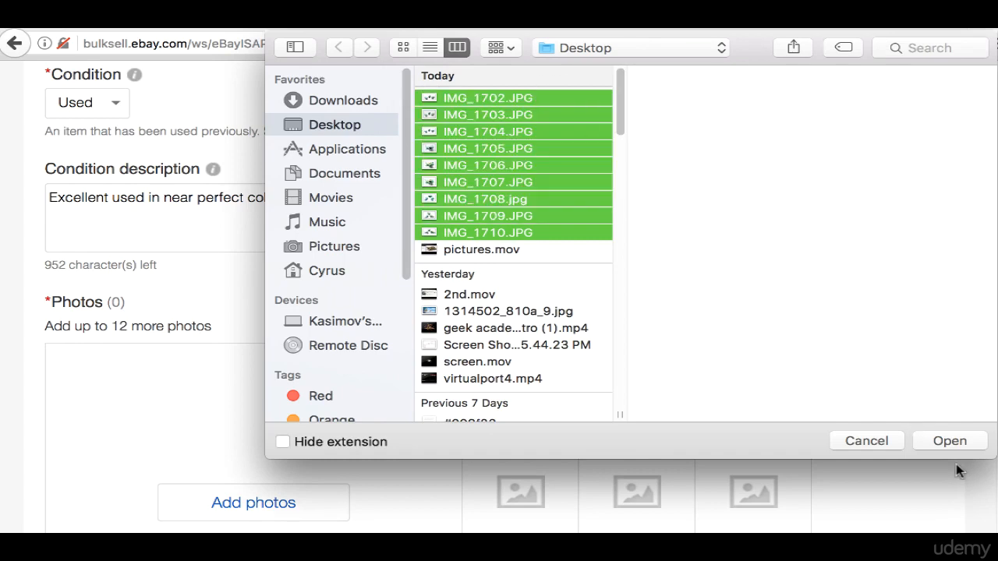
{"action": "left_click", "coordinate": [951, 441]}
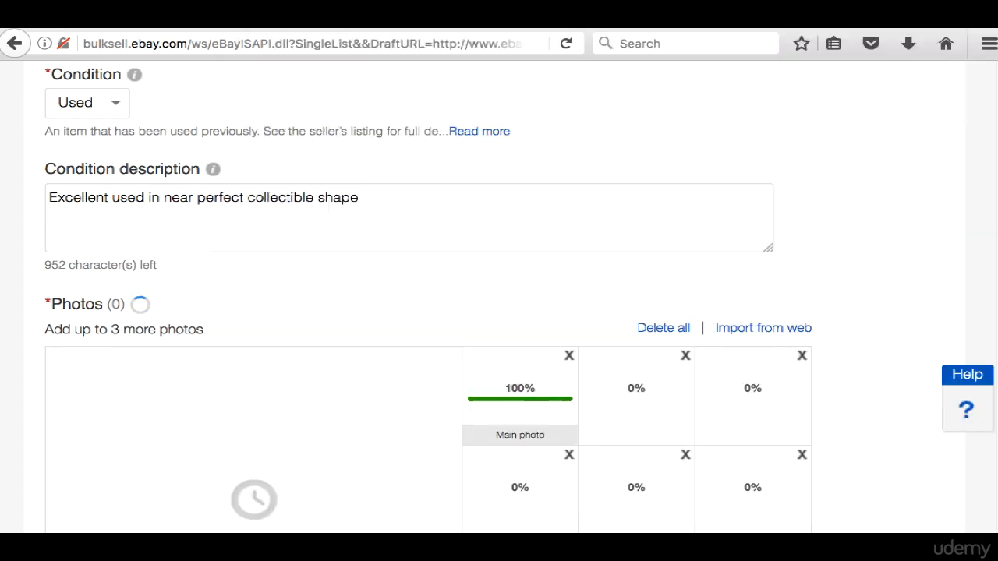
Step: In the listing's item specifics, paste the copied brand "Hasbro"
{"action": "scroll", "coordinate": [984, 296], "scroll_direction": "down", "scroll_amount": 10}
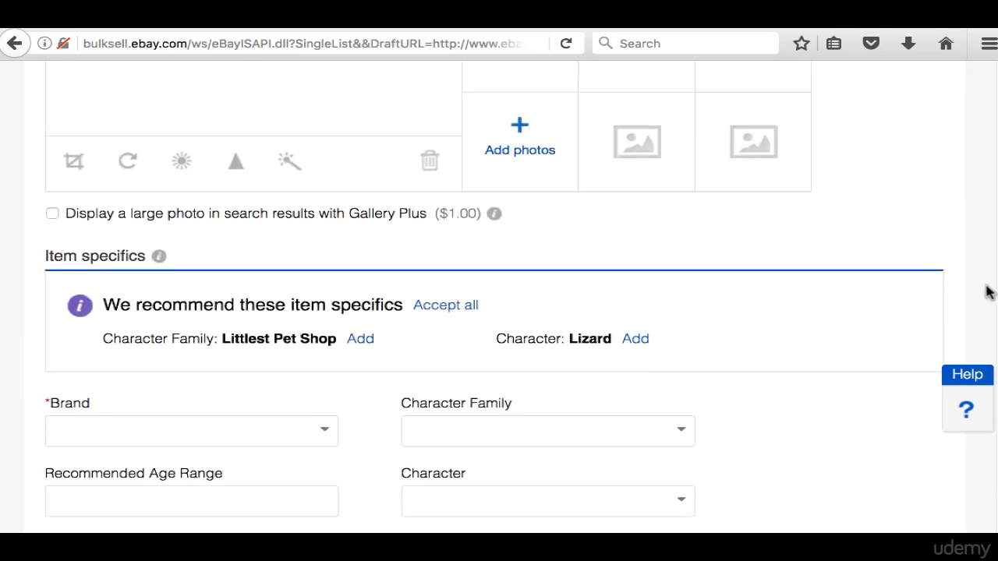
{"action": "left_click", "coordinate": [268, 146]}
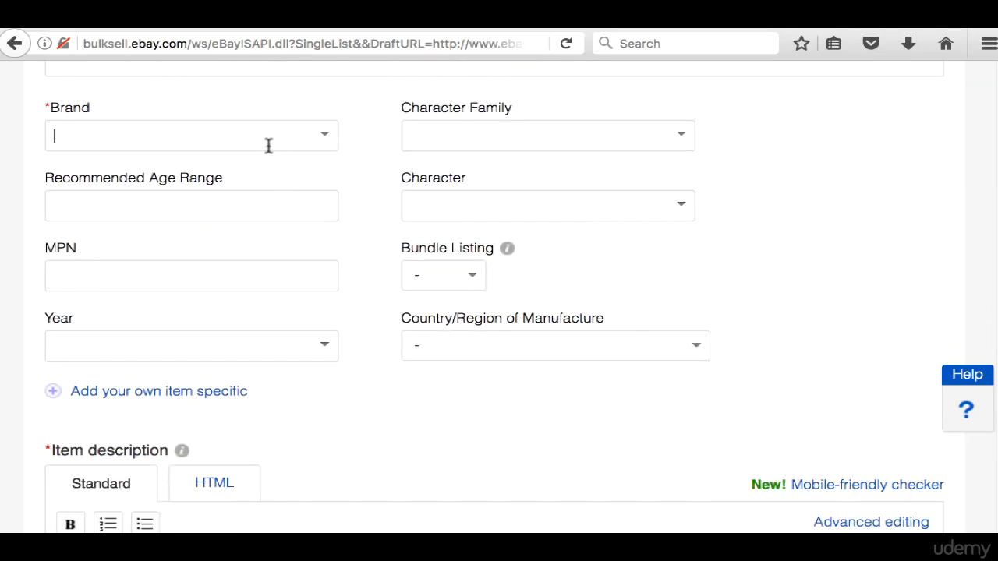
{"action": "right_click", "coordinate": [271, 138]}
{"action": "left_click", "coordinate": [331, 206]}
Step: Copy "Littlest Pet Shop" from the sold listing's item specifics and set it as the draft's character family
{"action": "left_click", "coordinate": [448, 23]}
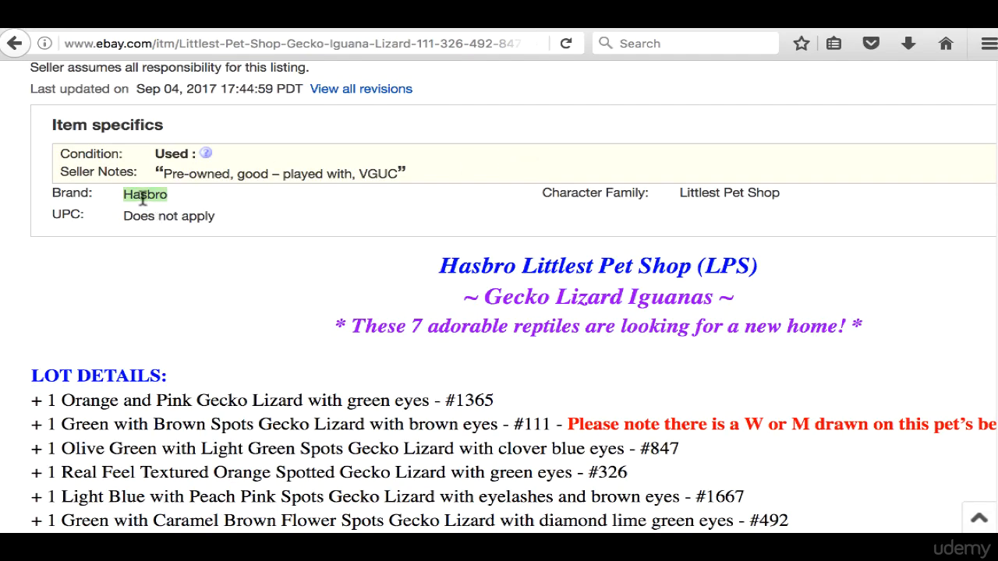
{"action": "triple_click", "coordinate": [709, 192]}
{"action": "right_click", "coordinate": [711, 194]}
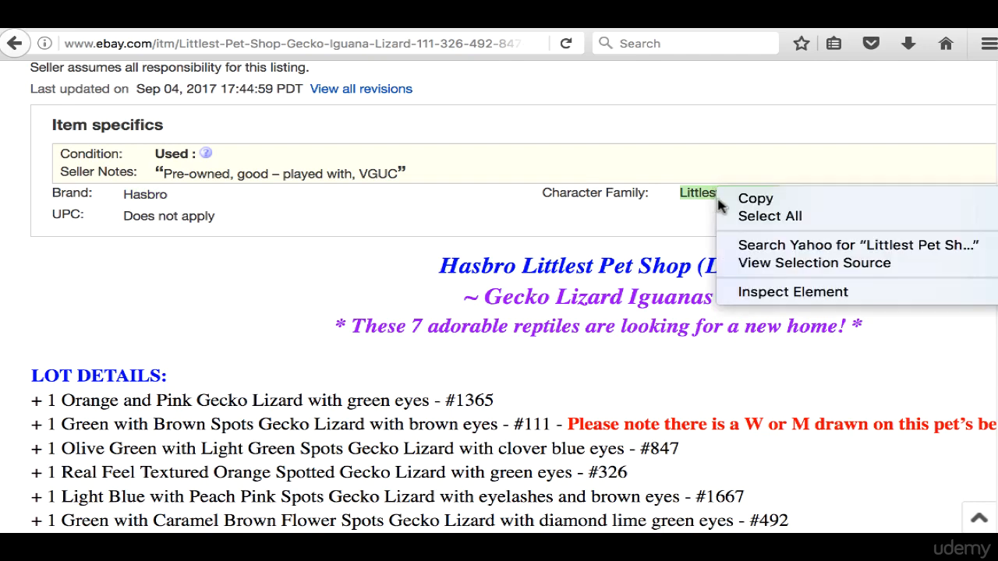
{"action": "left_click", "coordinate": [756, 200]}
{"action": "left_click", "coordinate": [447, 23]}
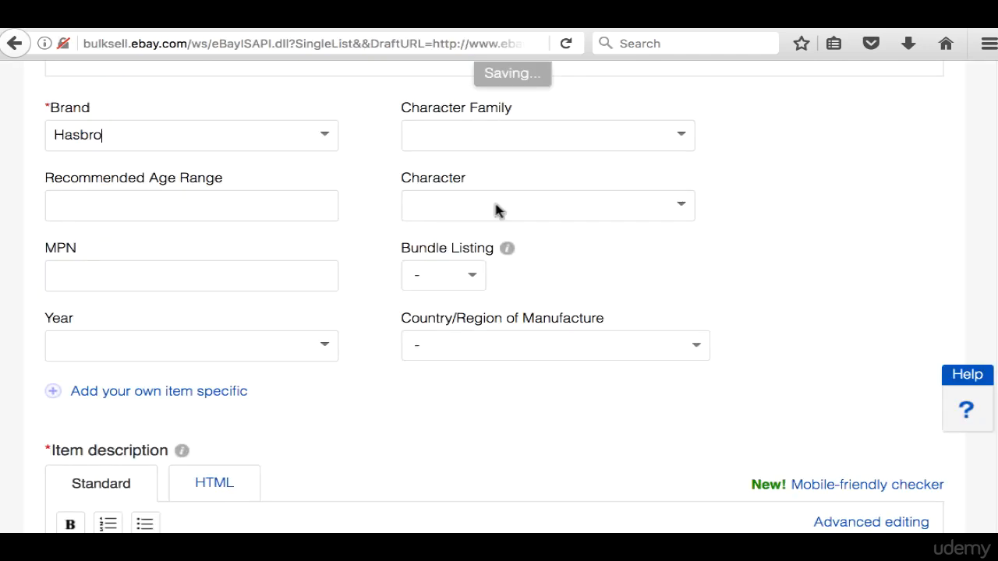
{"action": "right_click", "coordinate": [452, 202]}
{"action": "left_click", "coordinate": [453, 138]}
{"action": "right_click", "coordinate": [452, 138]}
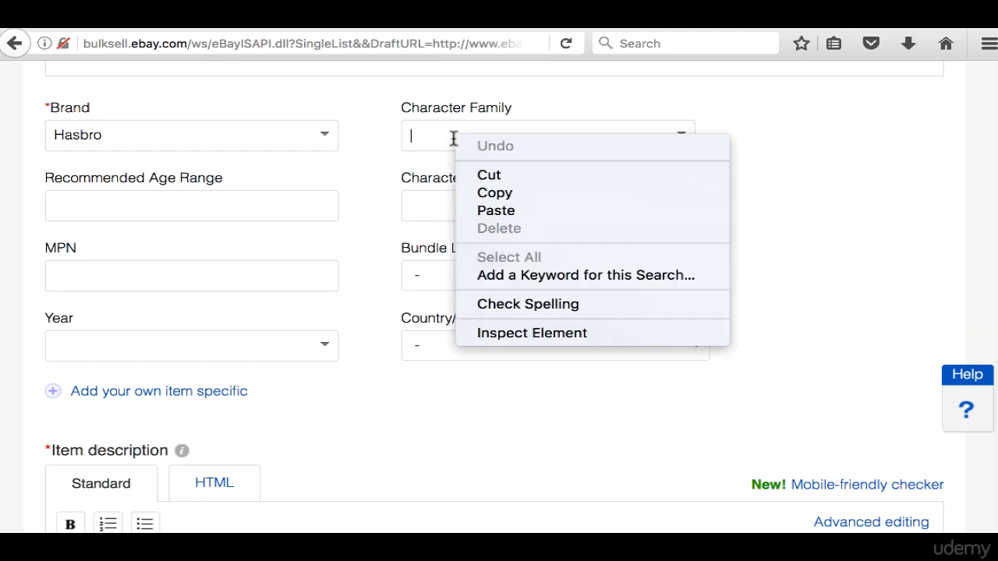
{"action": "left_click", "coordinate": [496, 210]}
{"action": "scroll", "coordinate": [525, 285], "scroll_direction": "down", "scroll_amount": 1}
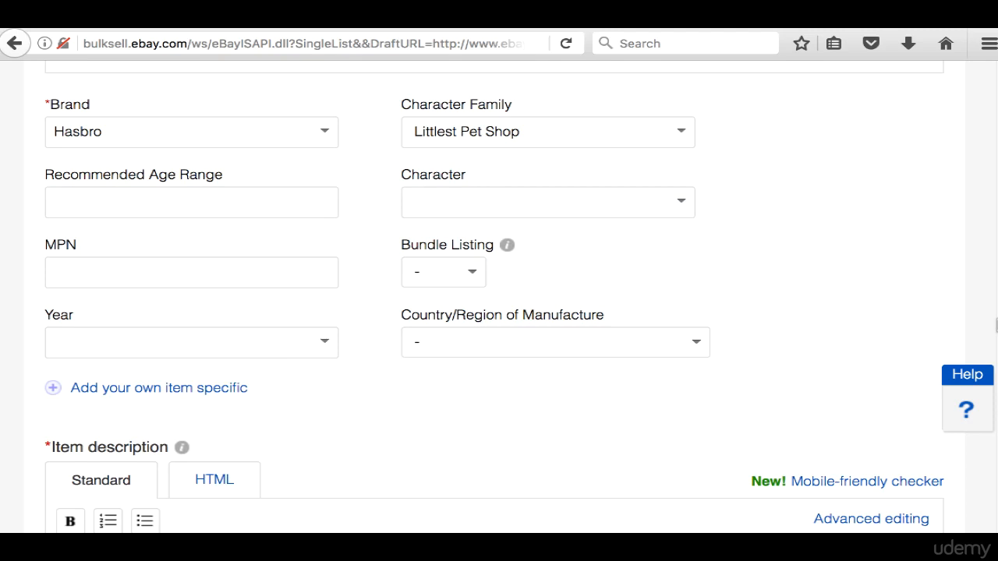
Step: In the sold seven-gecko listing, copy the description from the "Hasbro Littlest Pet Shop (LPS)" heading through the lot details
{"action": "left_click", "coordinate": [303, 280]}
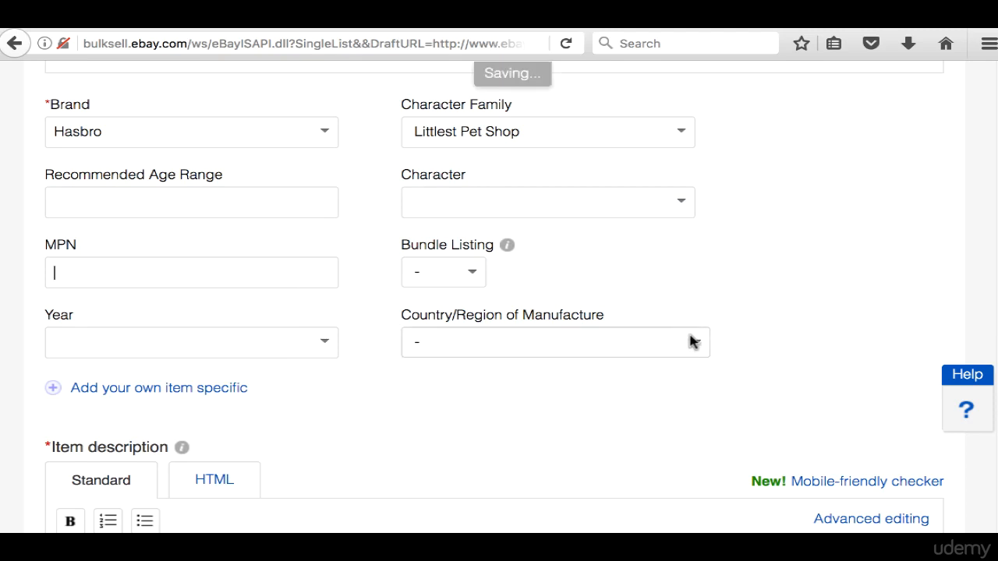
{"action": "scroll", "coordinate": [991, 327], "scroll_direction": "down", "scroll_amount": 6}
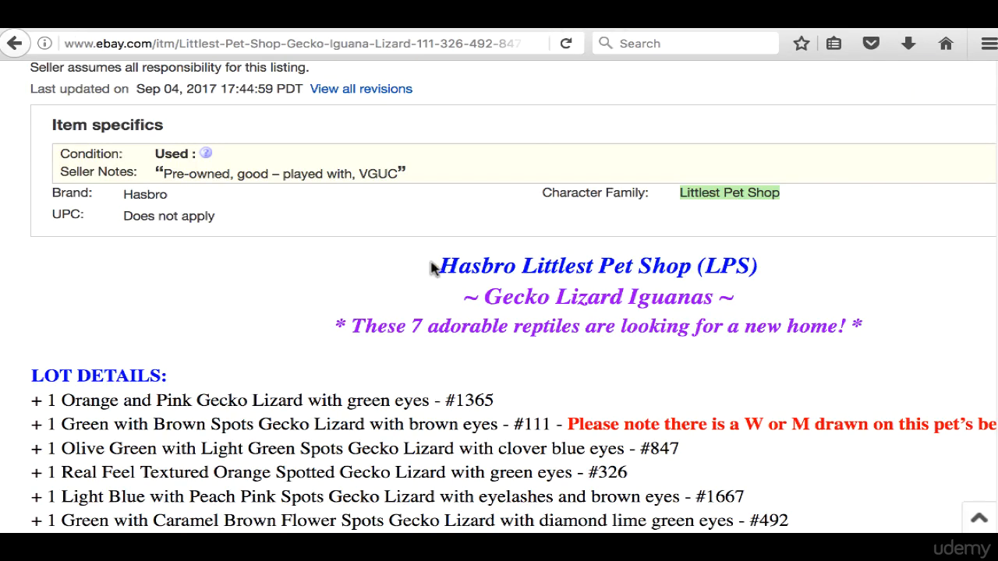
{"action": "left_click_drag", "start_coordinate": [430, 263], "coordinate": [764, 527]}
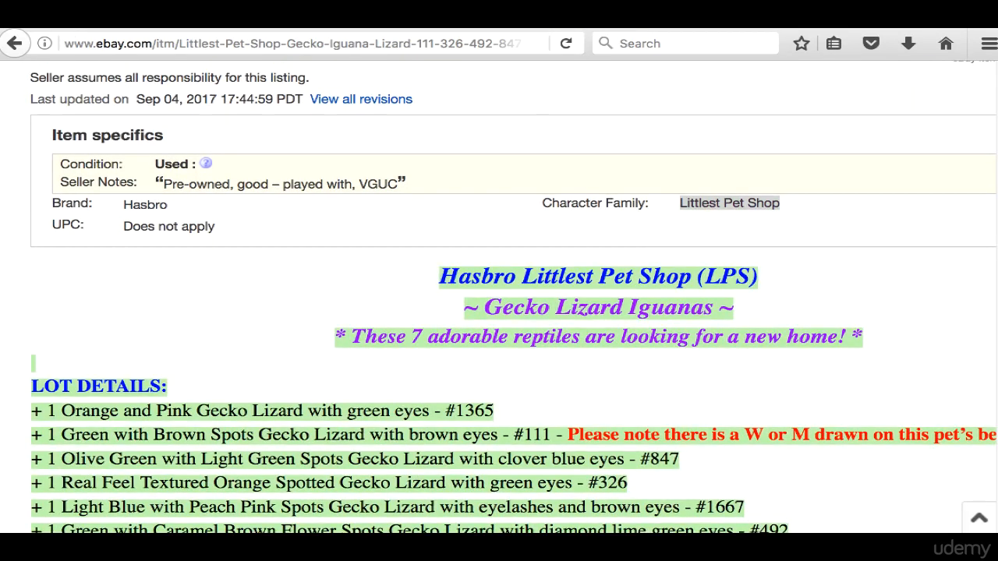
{"action": "right_click", "coordinate": [549, 412]}
{"action": "left_click", "coordinate": [614, 419]}
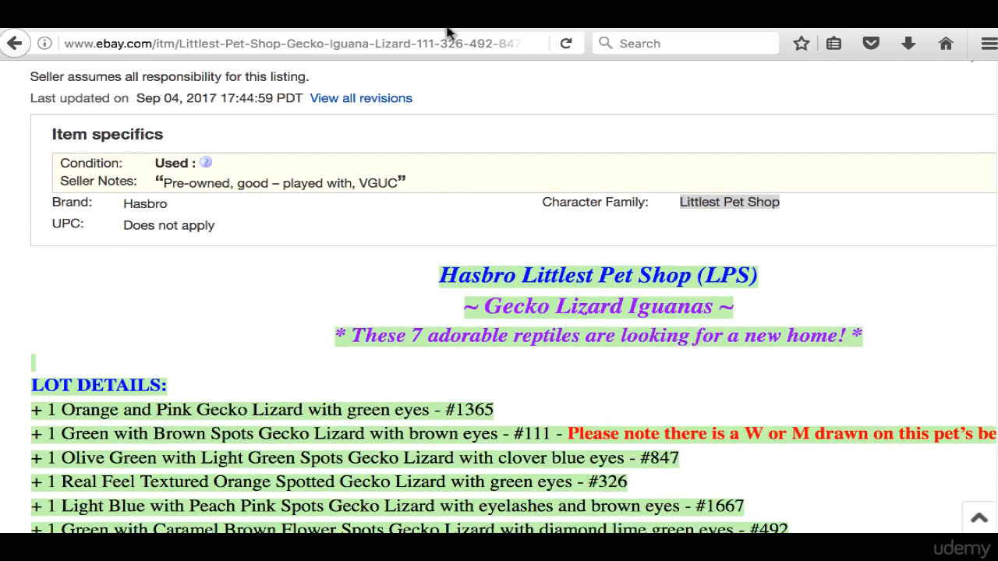
Step: Return to the listing draft and paste the copied text into the item description
{"action": "left_click", "coordinate": [449, 23]}
{"action": "right_click", "coordinate": [248, 151]}
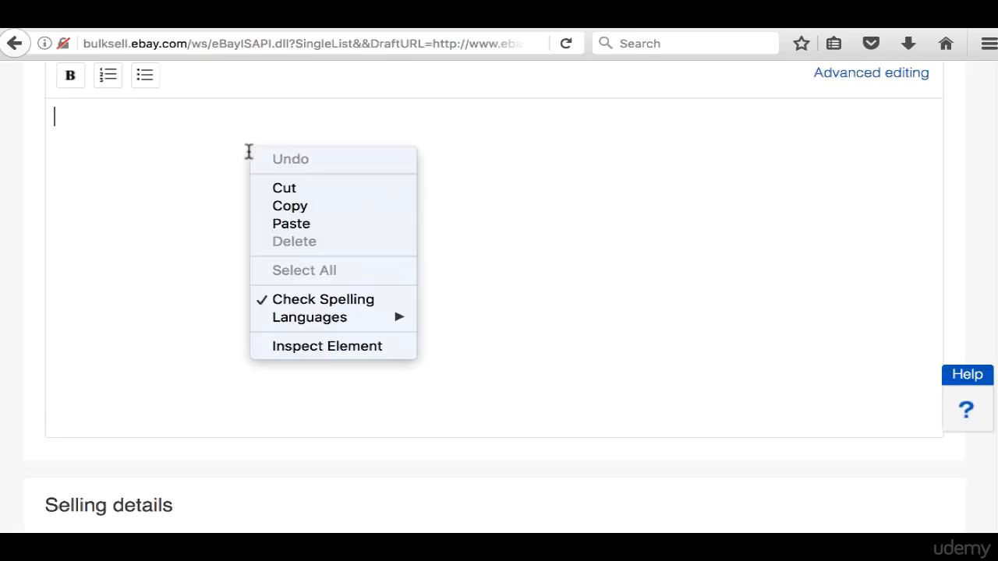
{"action": "left_click", "coordinate": [291, 224]}
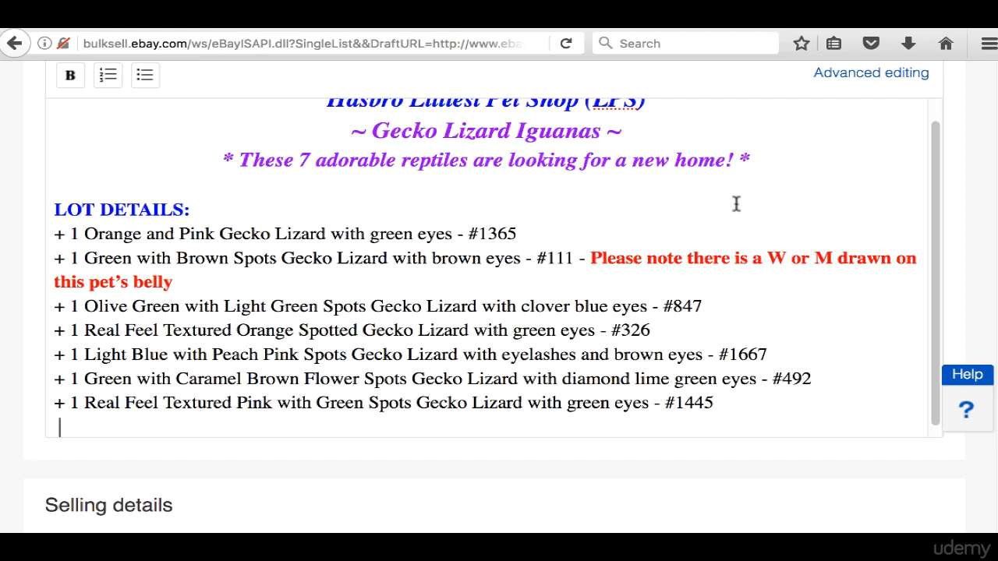
{"action": "key", "text": "ctrl+a"}
{"action": "left_click", "coordinate": [593, 248]}
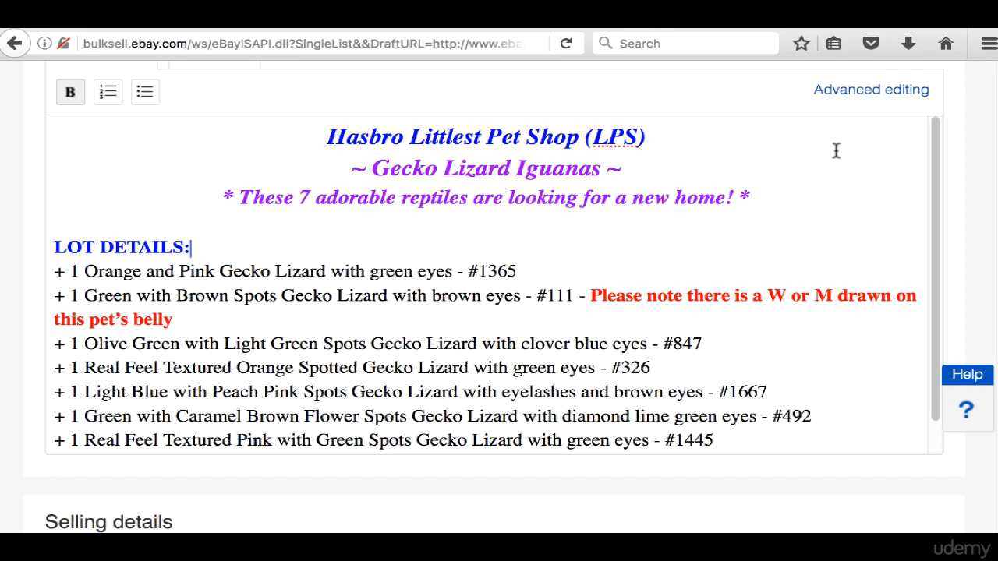
Step: Make the eighth photo, showing the three geckos arranged in a triangle, the main photo of the listing
{"action": "scroll", "coordinate": [996, 353], "scroll_direction": "up", "scroll_amount": 15}
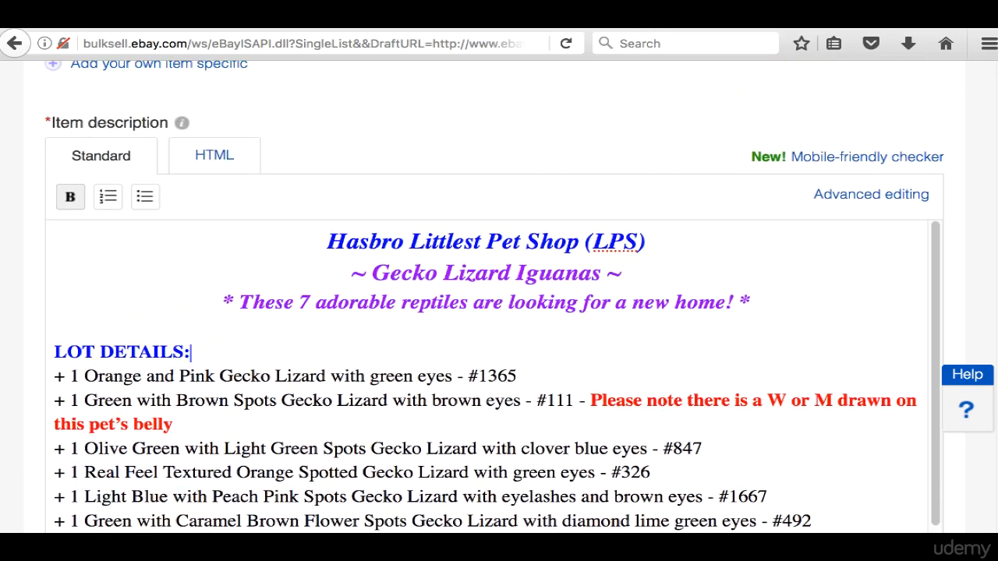
{"action": "scroll", "coordinate": [995, 353], "scroll_direction": "down", "scroll_amount": 3}
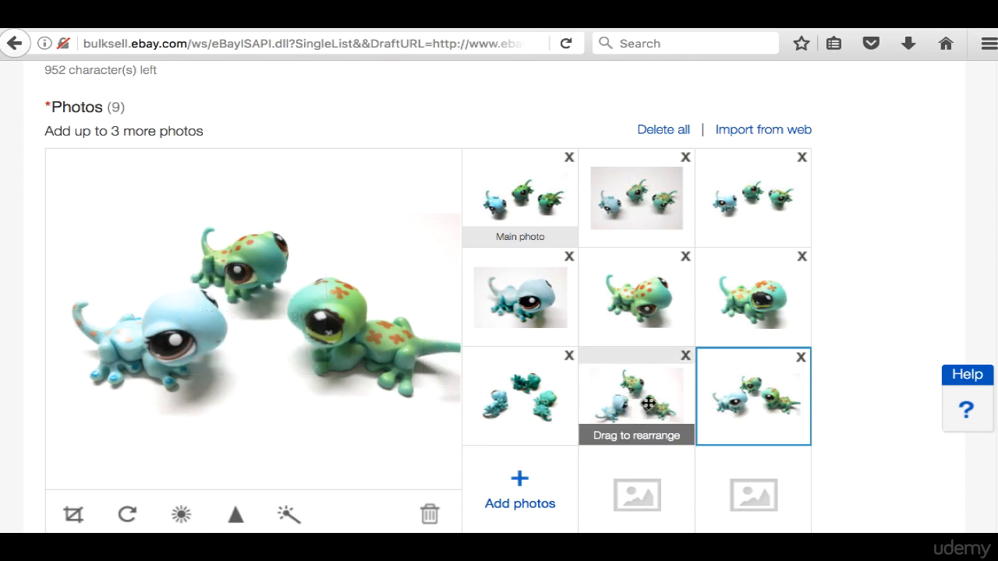
{"action": "left_click_drag", "start_coordinate": [644, 408], "coordinate": [518, 207]}
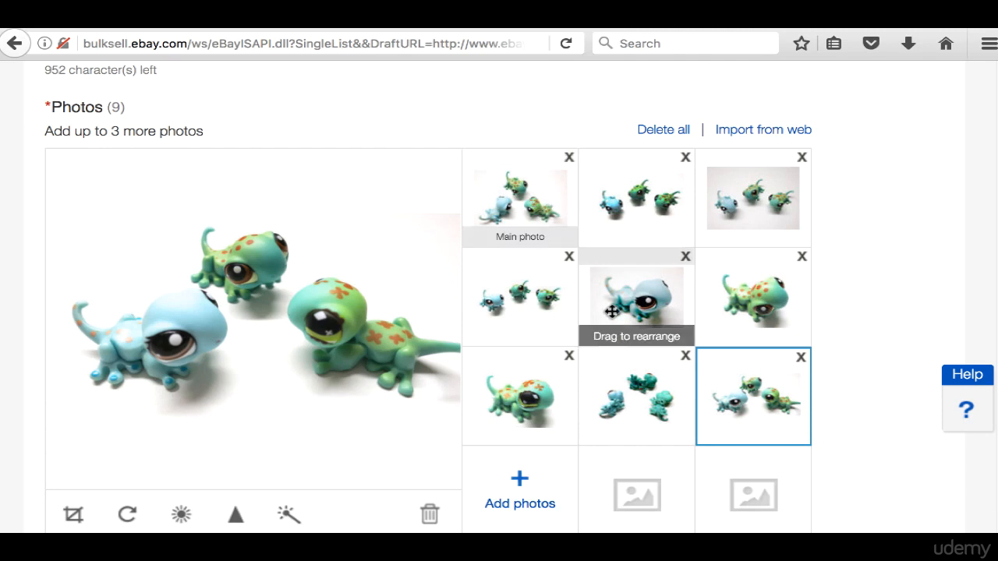
Step: Move the two white-background photos of the geckos in a row to the end of the photo grid and delete the last one
{"action": "left_click_drag", "start_coordinate": [575, 406], "coordinate": [748, 392]}
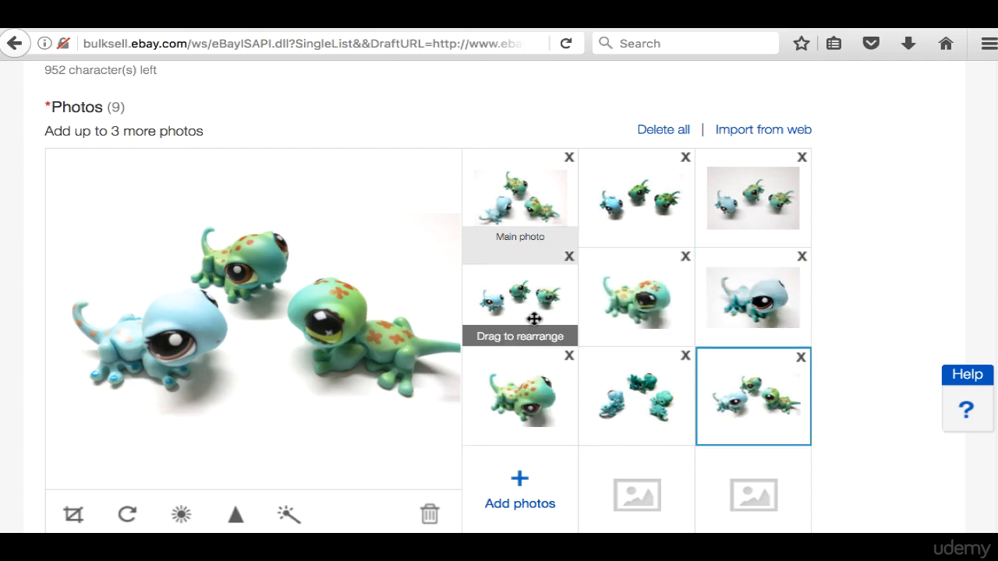
{"action": "left_click_drag", "start_coordinate": [568, 318], "coordinate": [745, 414]}
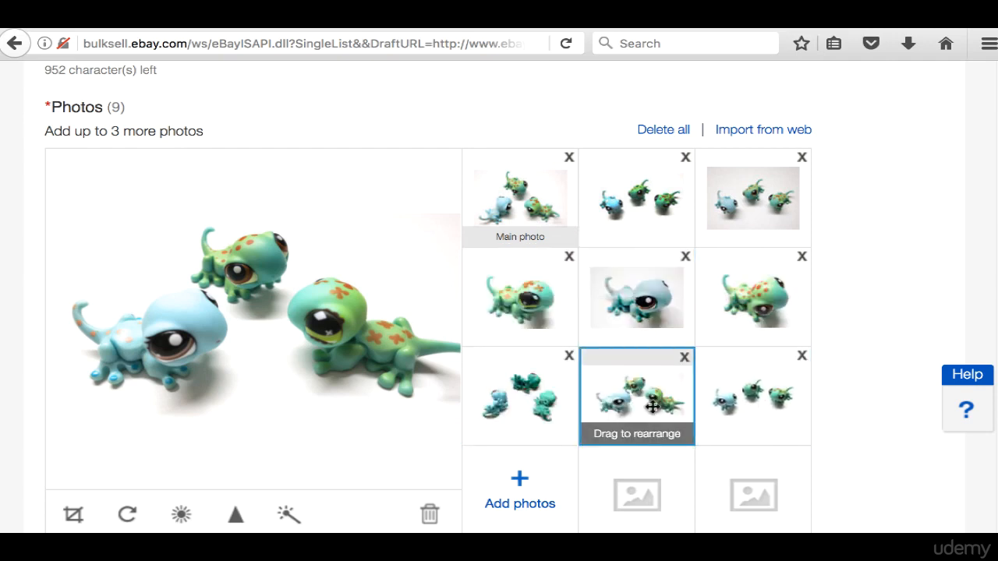
{"action": "left_click_drag", "start_coordinate": [663, 185], "coordinate": [701, 385]}
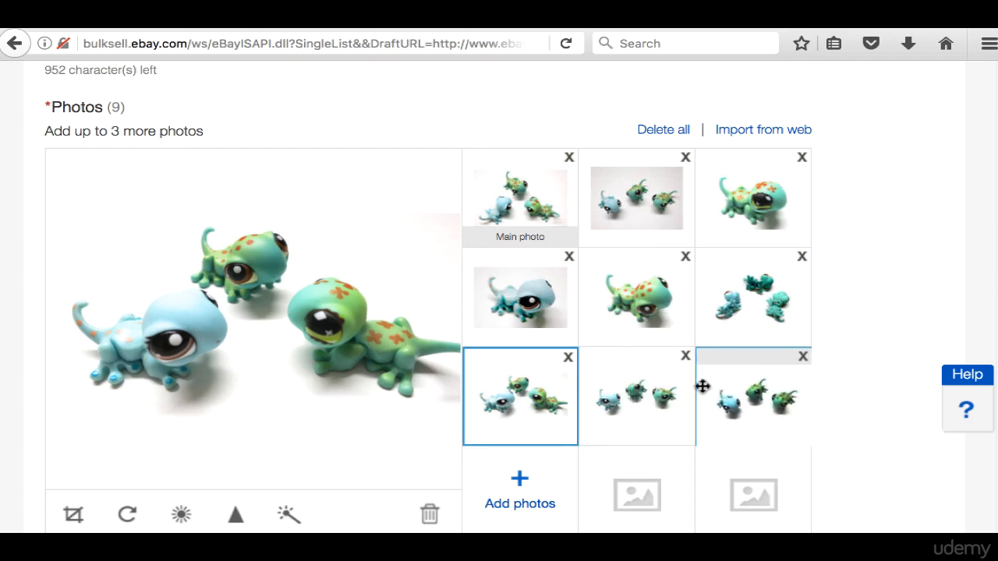
{"action": "left_click", "coordinate": [801, 356]}
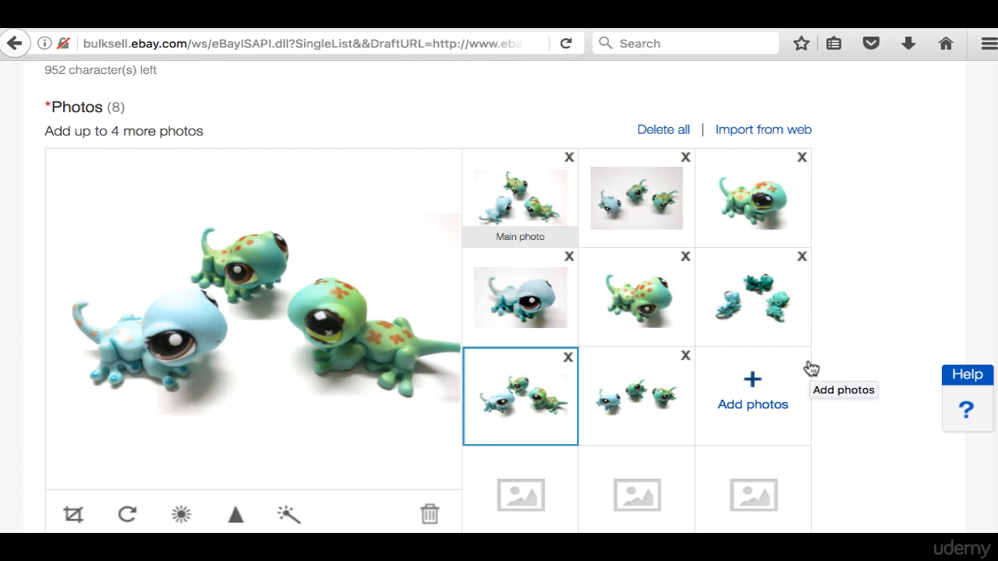
Step: Move the other triangular group photo to second place and arrange the single-gecko close-ups in the fourth to sixth places
{"action": "left_click_drag", "start_coordinate": [531, 400], "coordinate": [659, 202]}
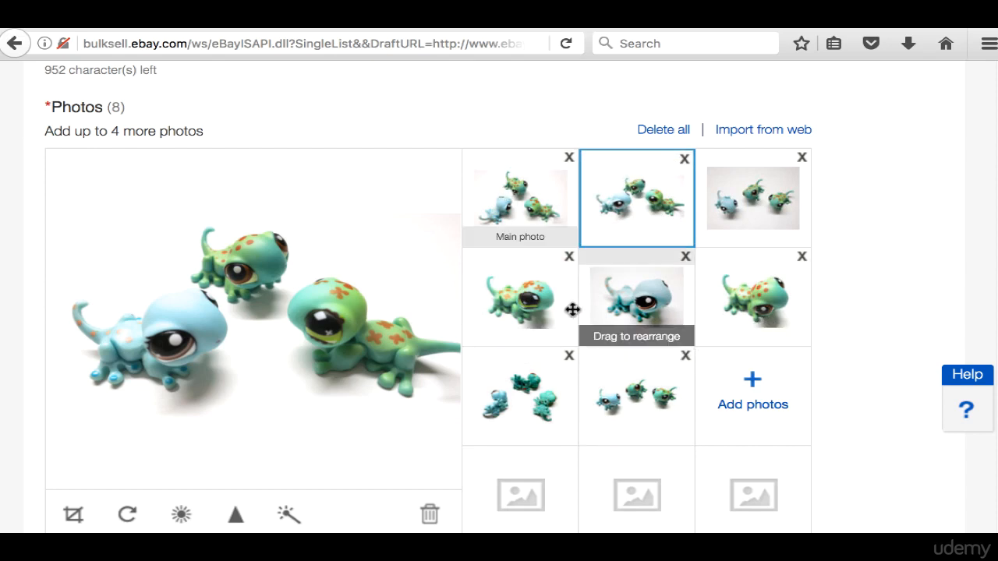
{"action": "left_click_drag", "start_coordinate": [528, 291], "coordinate": [662, 402]}
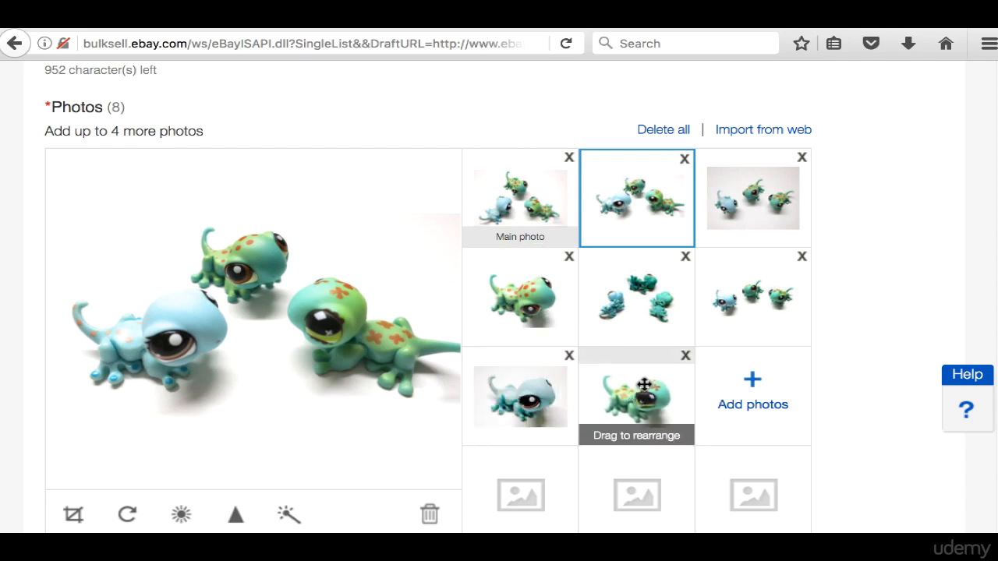
{"action": "left_click_drag", "start_coordinate": [633, 389], "coordinate": [623, 300]}
{"action": "left_click_drag", "start_coordinate": [597, 390], "coordinate": [747, 299]}
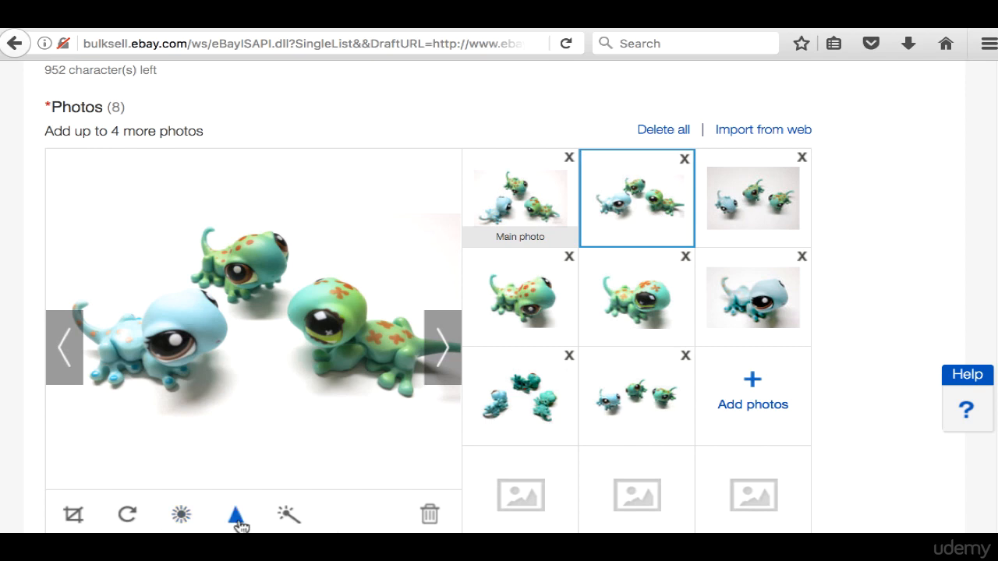
Step: Try auto-enhance, and brightness -5 with contrast -37, on the second photo, discarding both adjustments
{"action": "left_click", "coordinate": [286, 516]}
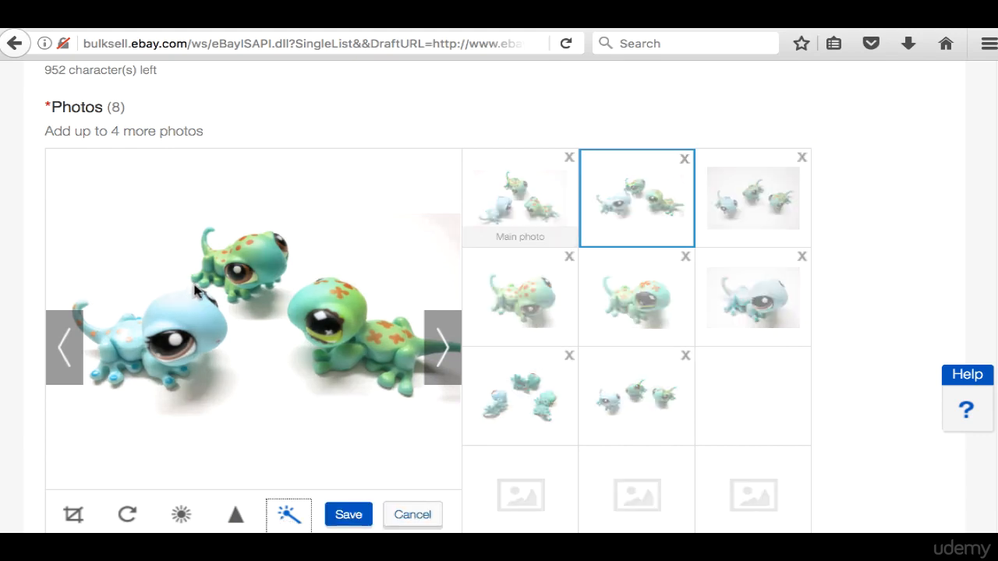
{"action": "left_click", "coordinate": [412, 516]}
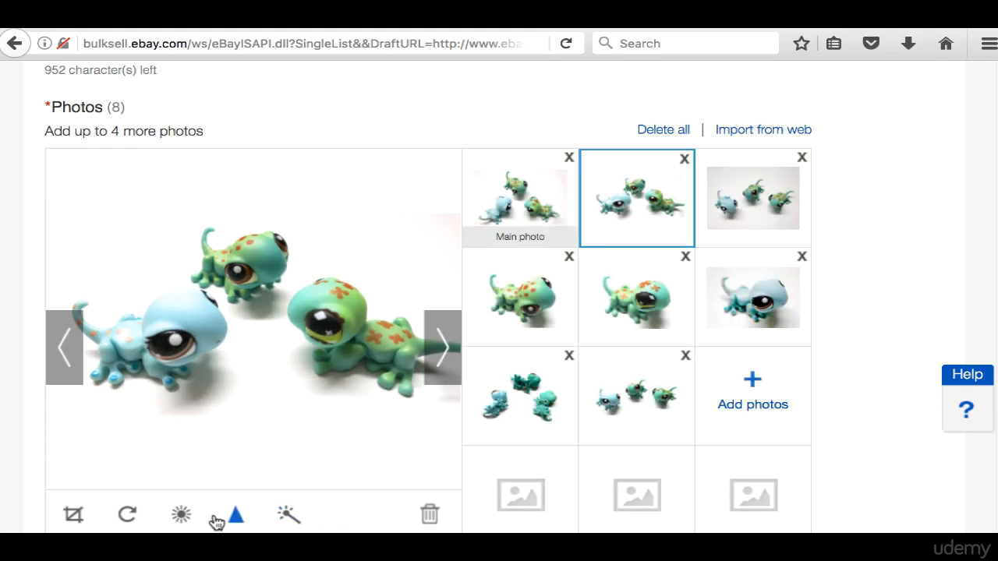
{"action": "left_click", "coordinate": [183, 517]}
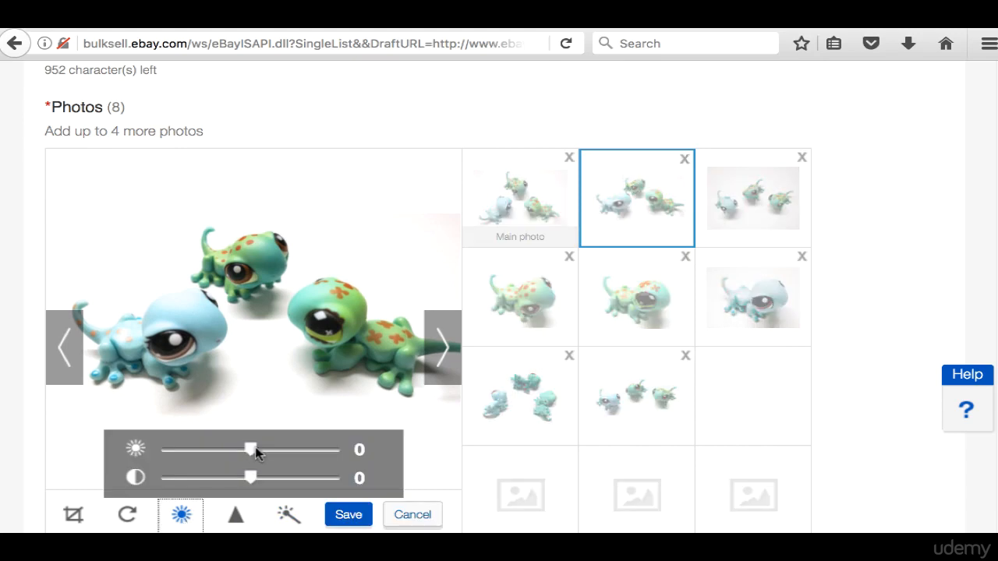
{"action": "left_click_drag", "start_coordinate": [314, 454], "coordinate": [206, 484]}
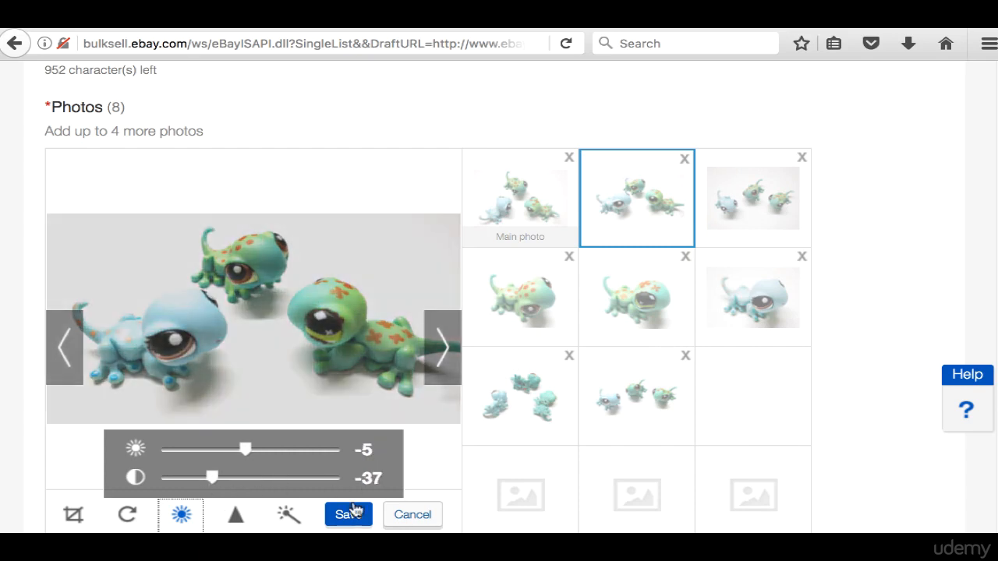
{"action": "left_click", "coordinate": [397, 516]}
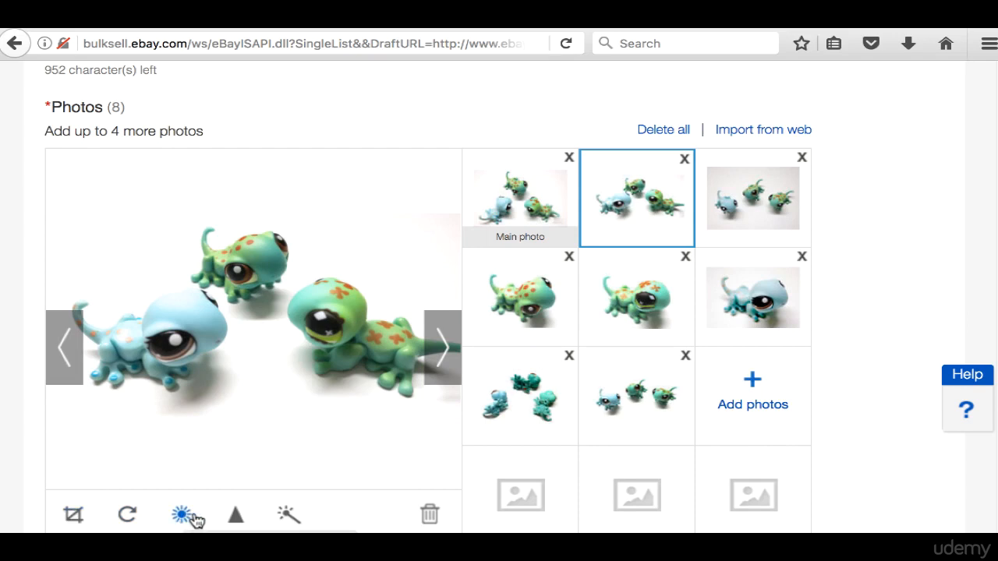
{"action": "scroll", "coordinate": [499, 296], "scroll_direction": "down", "scroll_amount": 10}
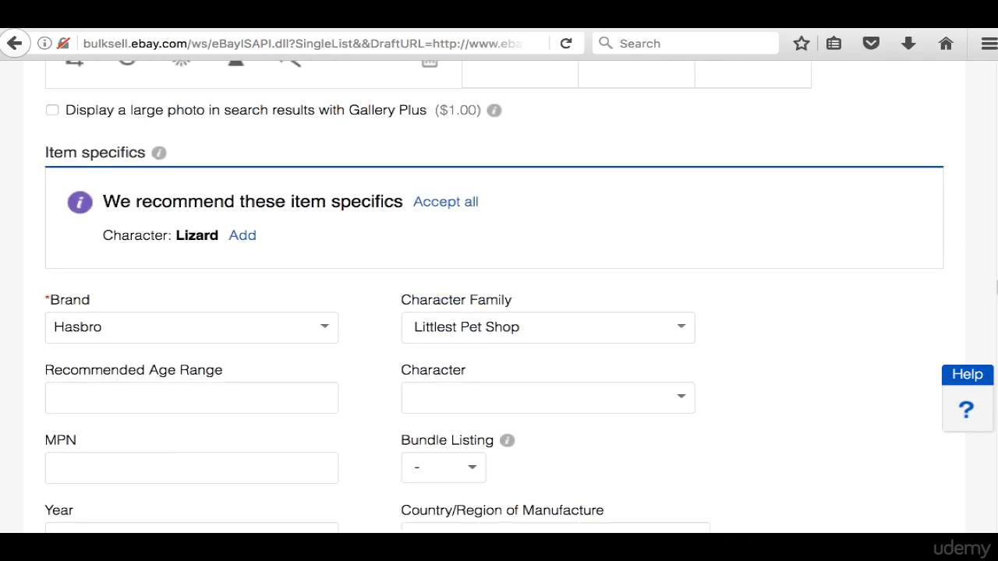
Step: Remove "#111 596 326 Orange Lot See" from the end of the listing title
{"action": "scroll", "coordinate": [982, 378], "scroll_direction": "down", "scroll_amount": 5}
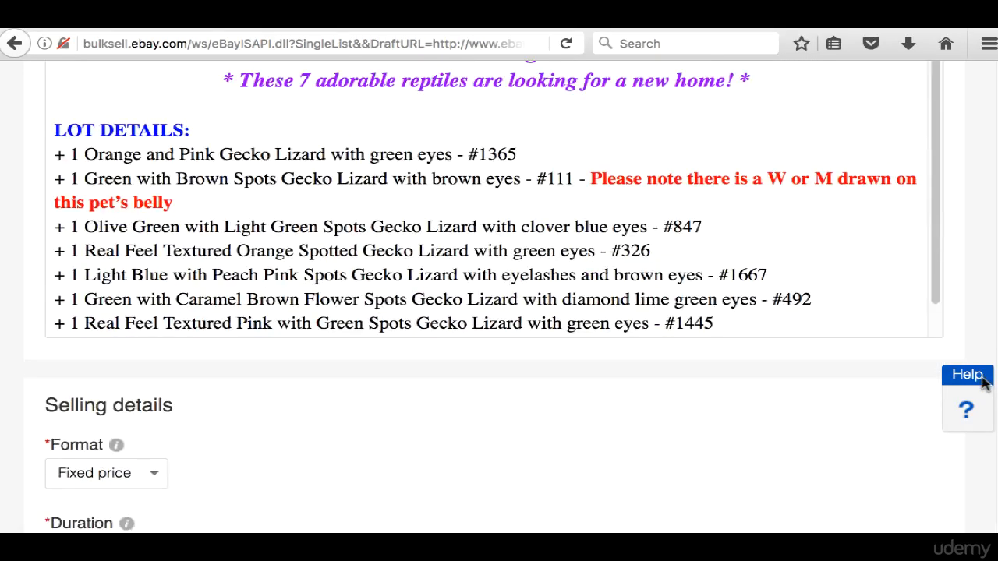
{"action": "scroll", "coordinate": [982, 378], "scroll_direction": "up", "scroll_amount": 20}
{"action": "scroll", "coordinate": [174, 139], "scroll_direction": "down", "scroll_amount": 3}
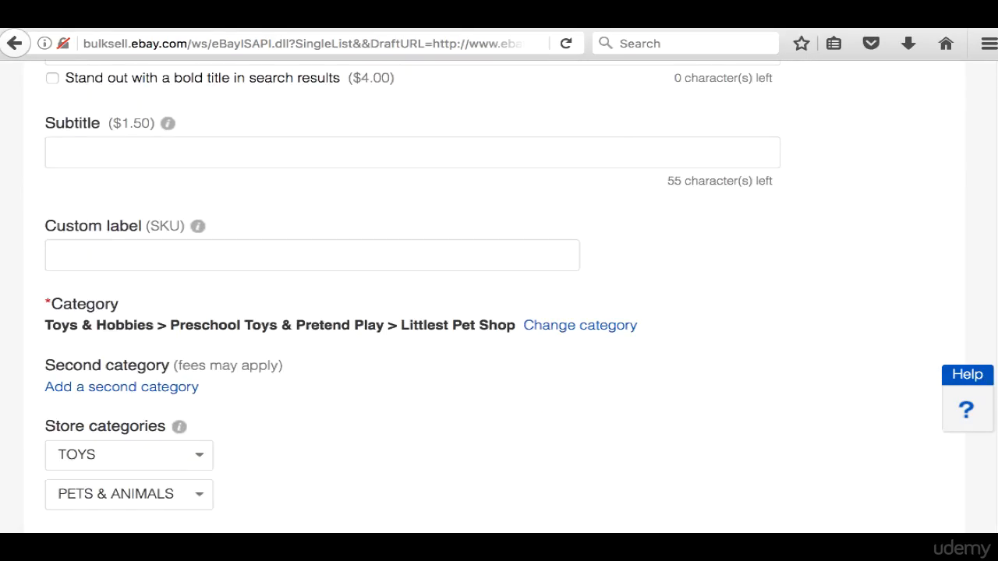
{"action": "scroll", "coordinate": [175, 139], "scroll_direction": "up", "scroll_amount": 1}
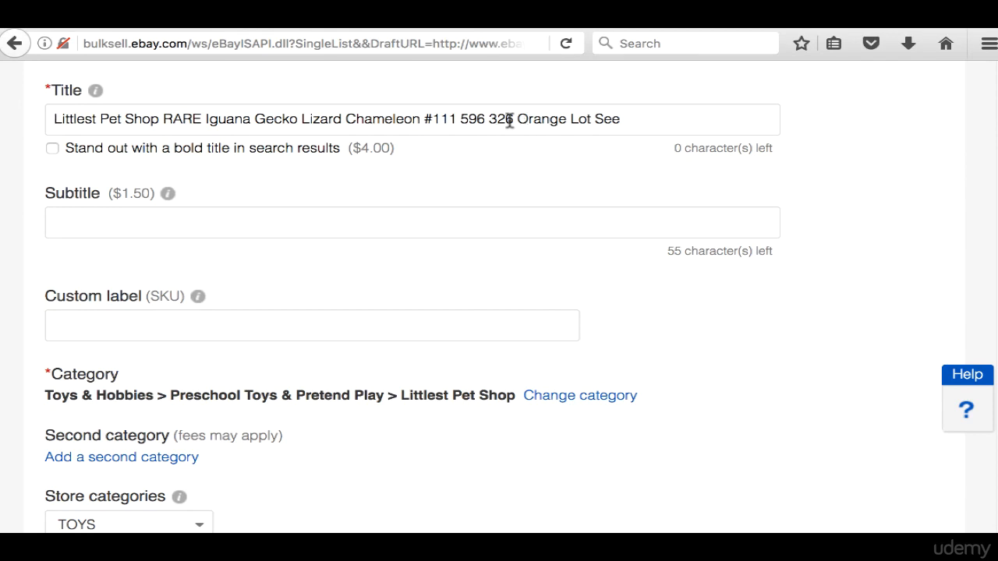
{"action": "left_click_drag", "start_coordinate": [514, 119], "coordinate": [584, 180]}
{"action": "key", "text": "BackSpace"}
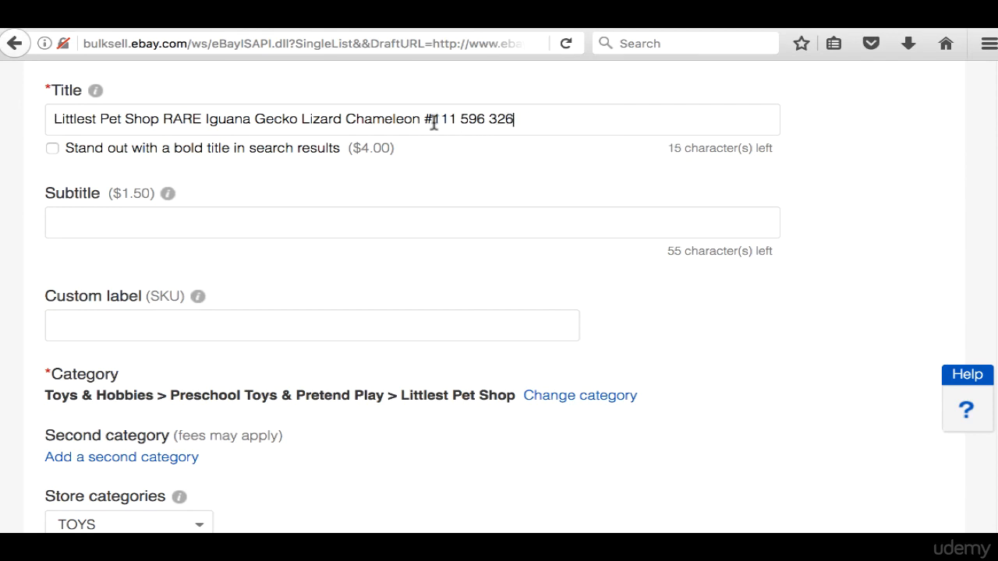
{"action": "left_click_drag", "start_coordinate": [421, 119], "coordinate": [582, 138]}
{"action": "key", "text": "BackSpace"}
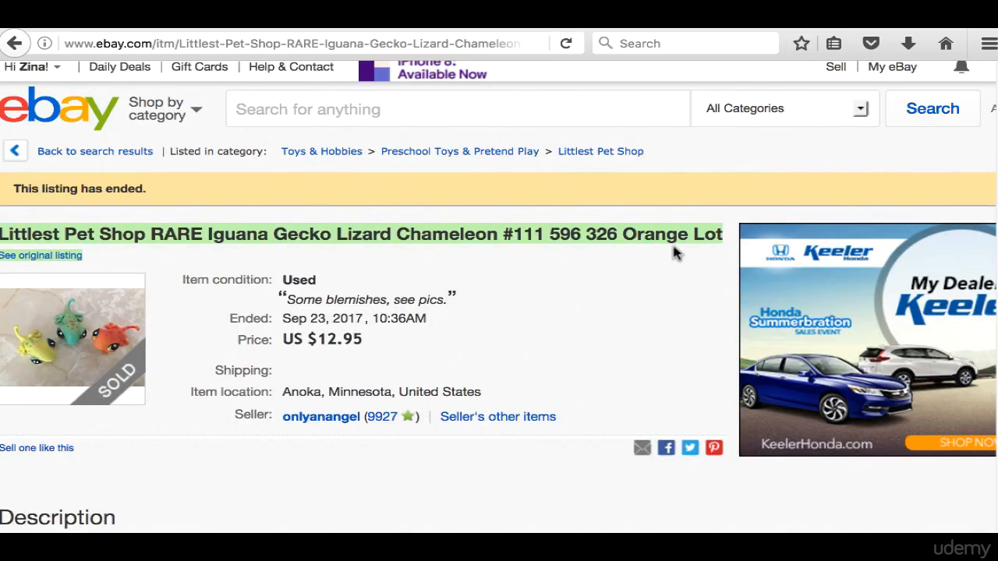
Step: Copy the title of the sold seven-gecko Littlest Pet Shop listing
{"action": "left_click", "coordinate": [336, 244]}
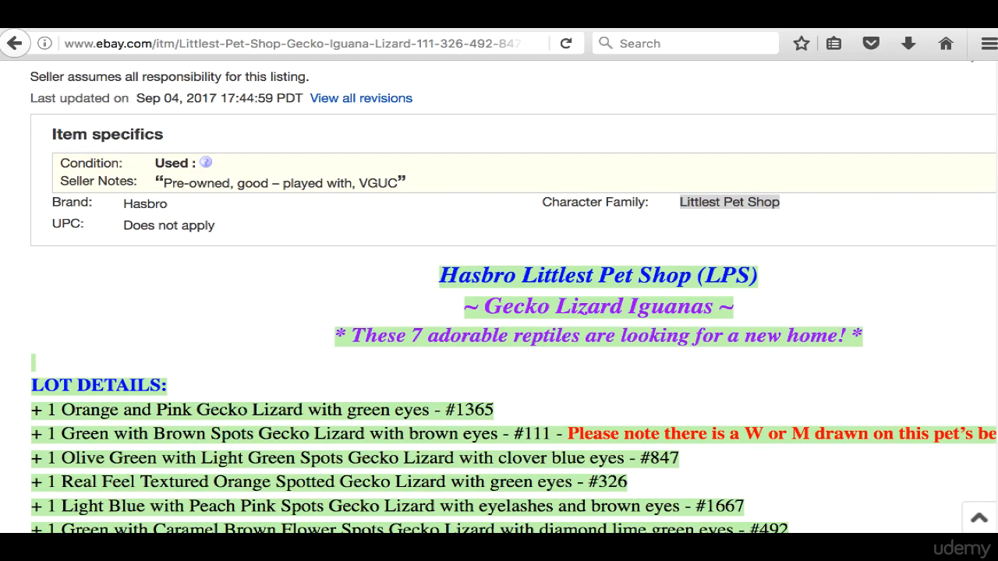
{"action": "scroll", "coordinate": [499, 296], "scroll_direction": "up", "scroll_amount": 20}
{"action": "scroll", "coordinate": [499, 296], "scroll_direction": "down", "scroll_amount": 5}
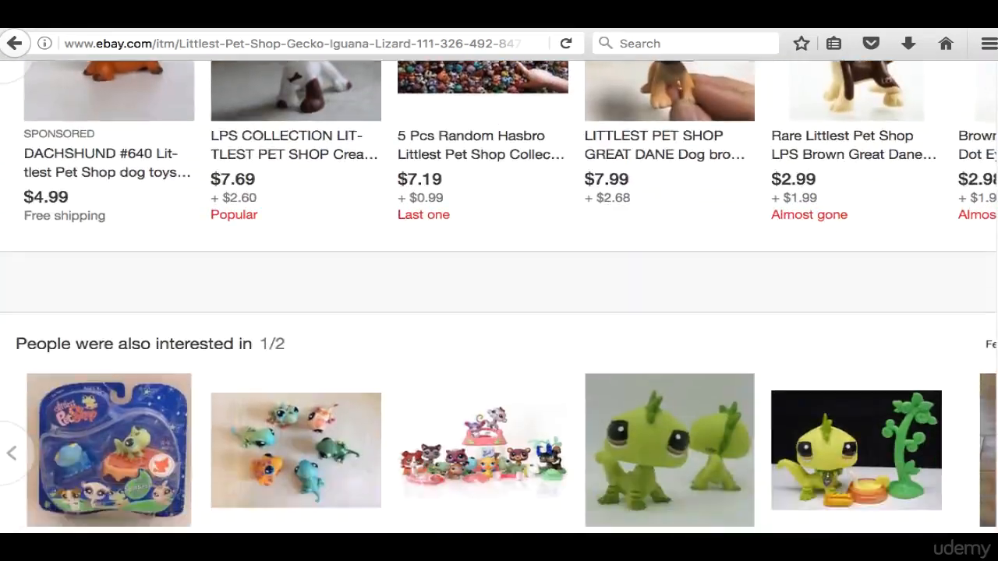
{"action": "scroll", "coordinate": [975, 263], "scroll_direction": "up", "scroll_amount": 10}
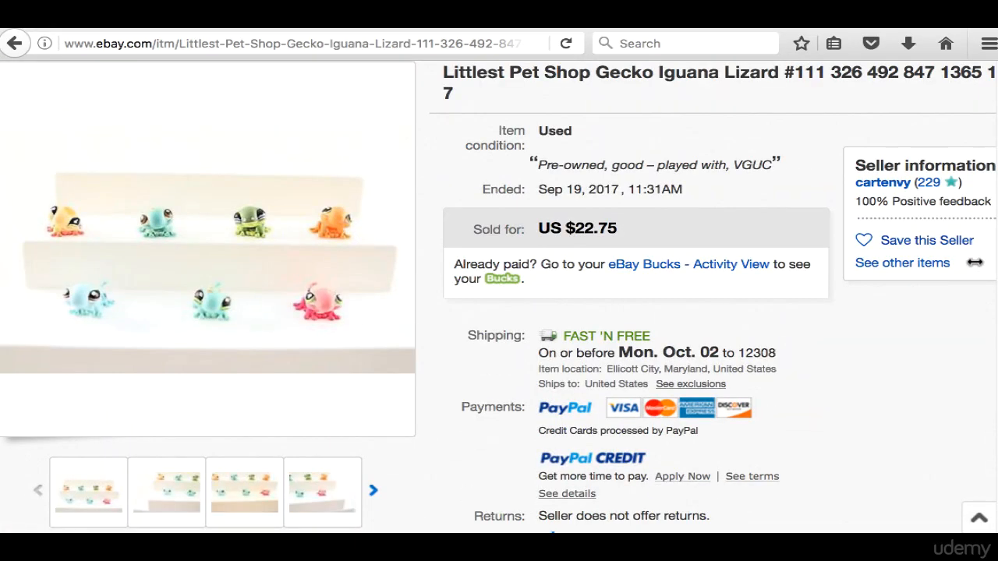
{"action": "triple_click", "coordinate": [442, 72]}
{"action": "right_click", "coordinate": [506, 65]}
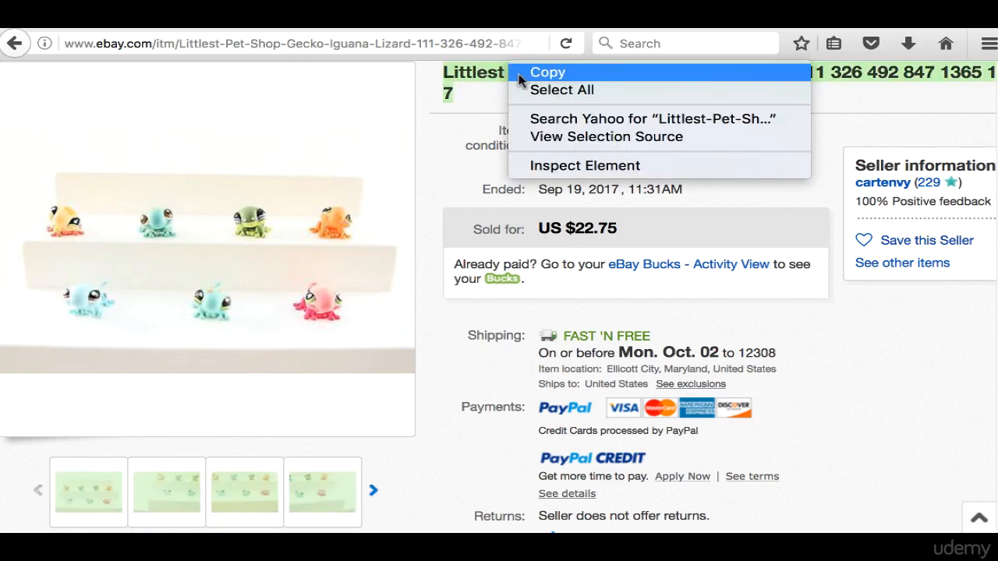
{"action": "left_click", "coordinate": [546, 72]}
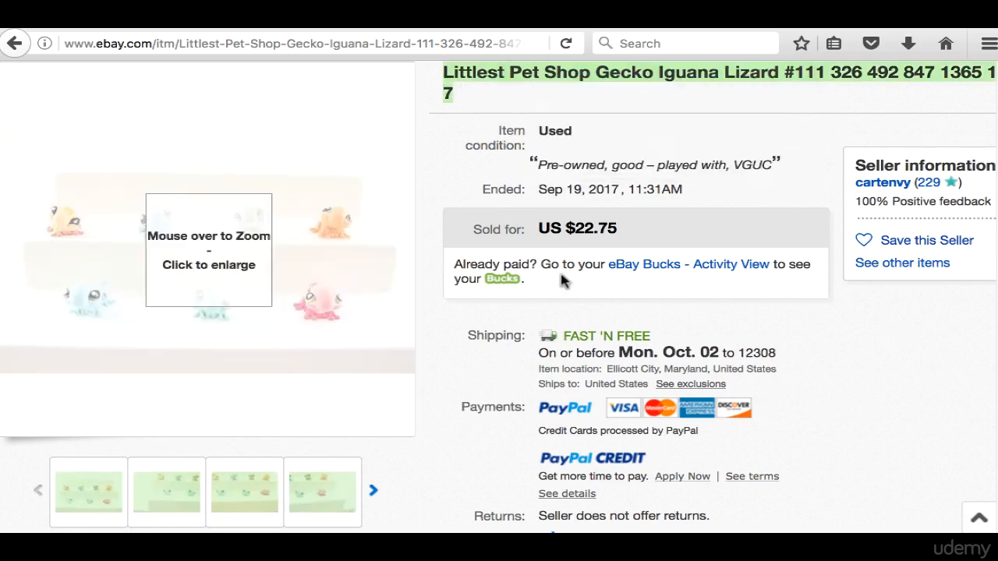
{"action": "left_click", "coordinate": [858, 76]}
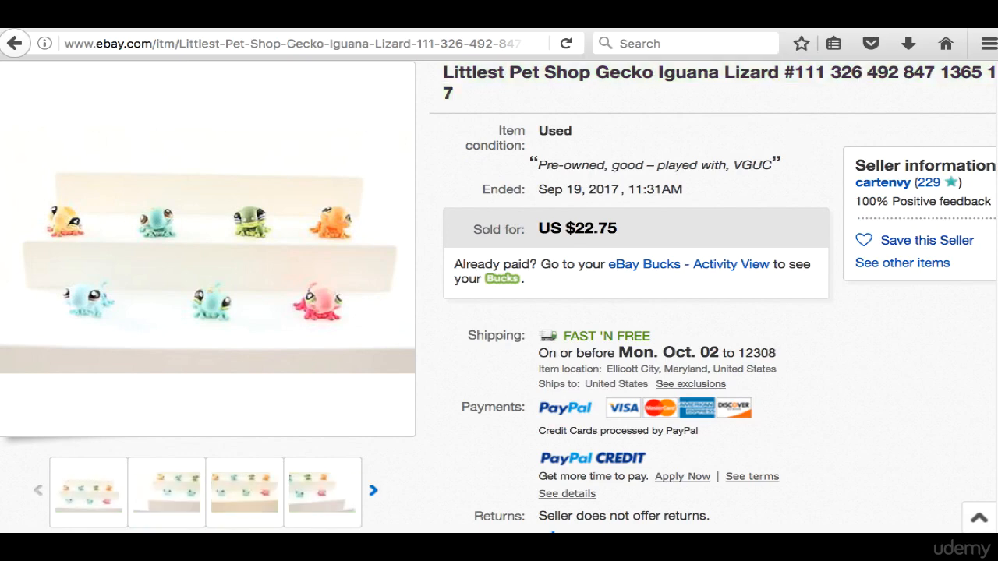
{"action": "left_click_drag", "start_coordinate": [828, 73], "coordinate": [269, 83]}
{"action": "left_click", "coordinate": [408, 93]}
Step: Replace the draft listing's title with the copied title and remove the blank spaces in front of it
{"action": "left_click", "coordinate": [415, 17]}
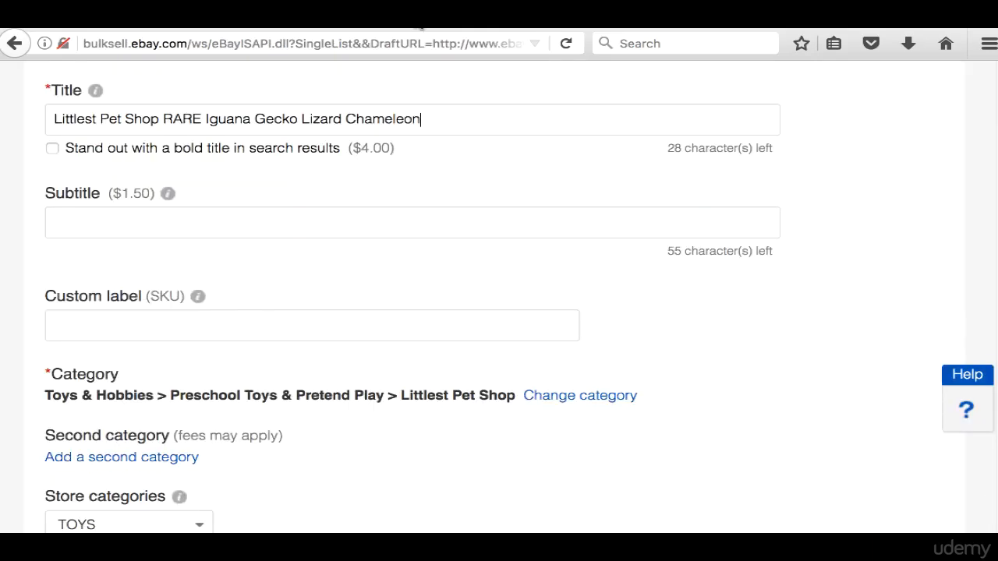
{"action": "triple_click", "coordinate": [249, 118]}
{"action": "right_click", "coordinate": [249, 117]}
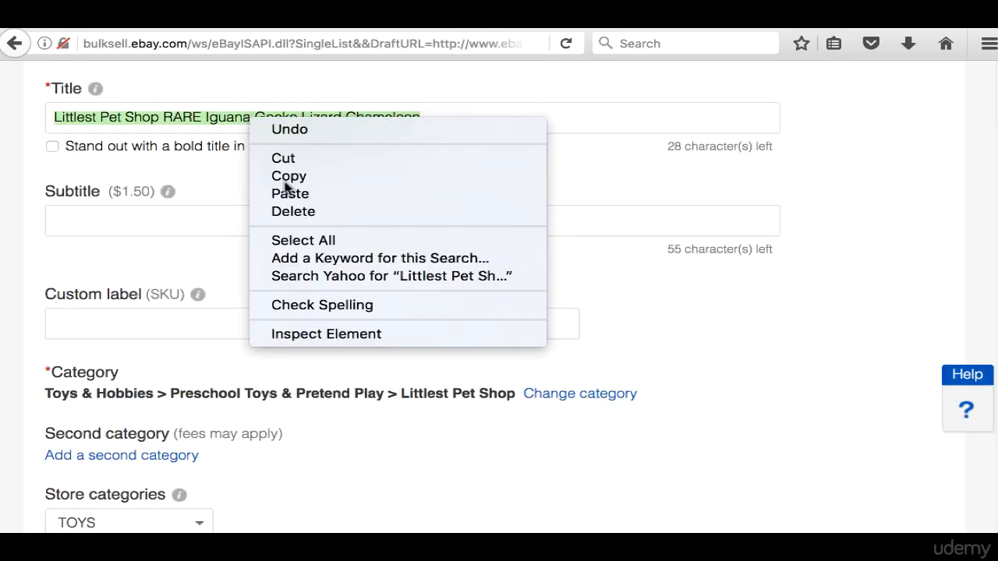
{"action": "left_click", "coordinate": [314, 194]}
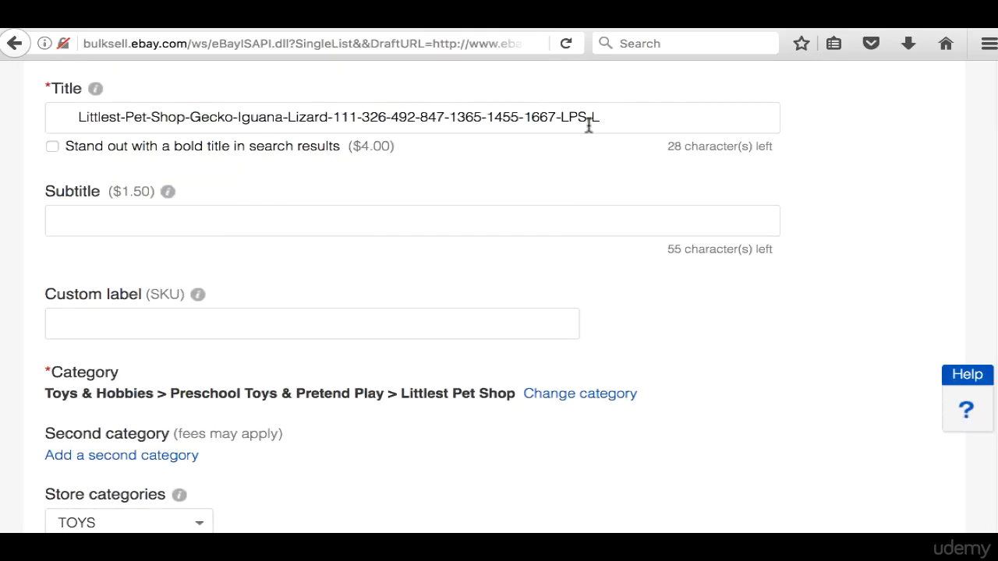
{"action": "left_click_drag", "start_coordinate": [77, 117], "coordinate": [4, 111]}
{"action": "key", "text": "BackSpace"}
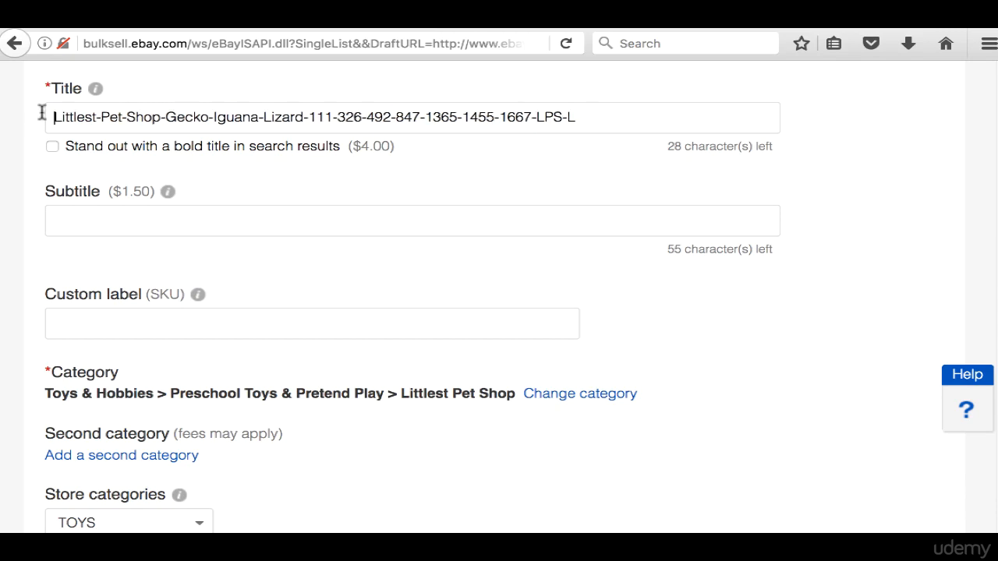
Step: Replace the hyphens between the title's words with spaces so it reads "Littlest Pet Shop Gecko Iguana Lizard" before the numbers
{"action": "left_click", "coordinate": [102, 115]}
{"action": "key", "text": "BackSpace"}
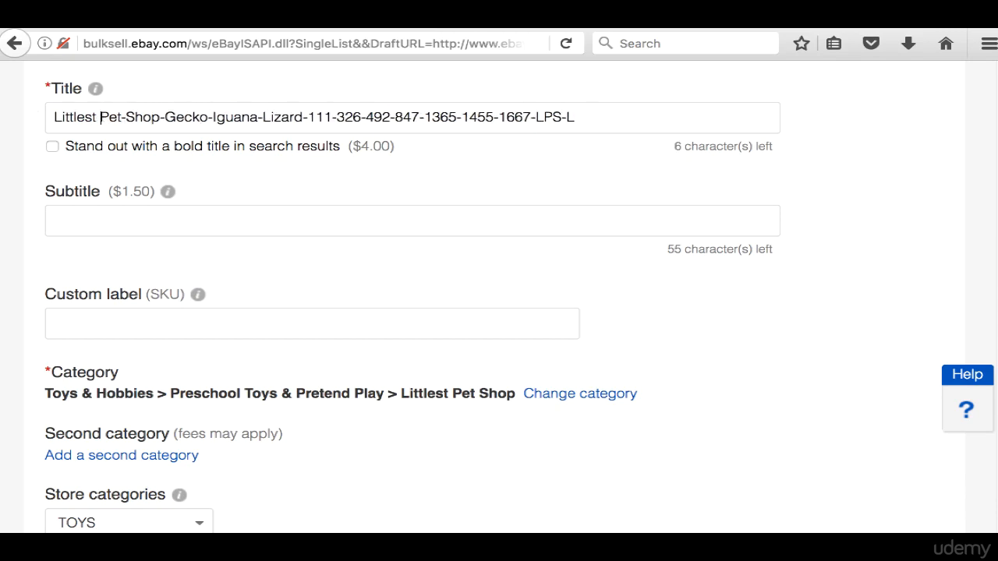
{"action": "left_click", "coordinate": [126, 117]}
{"action": "key", "text": "BackSpace"}
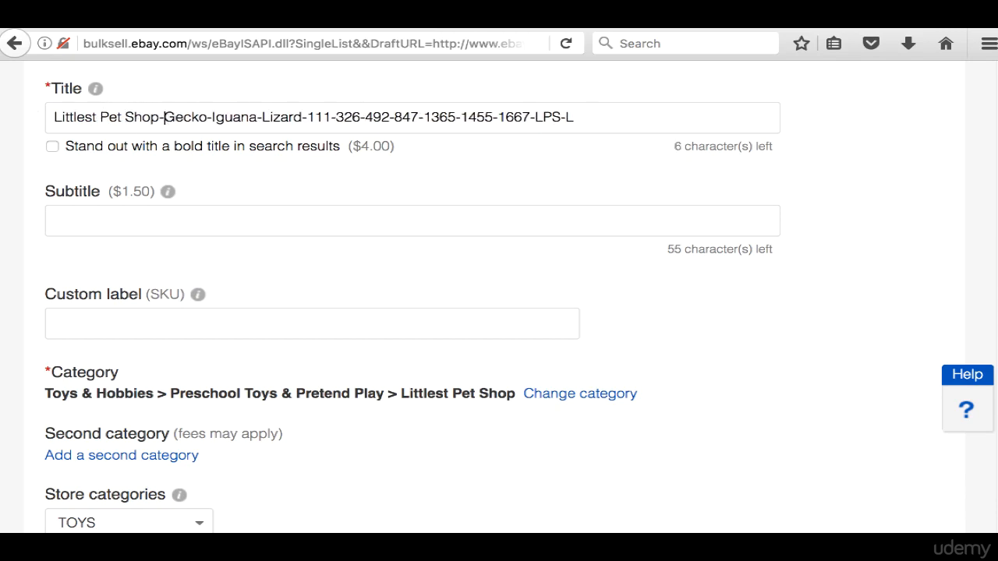
{"action": "left_click", "coordinate": [164, 117]}
{"action": "key", "text": "BackSpace"}
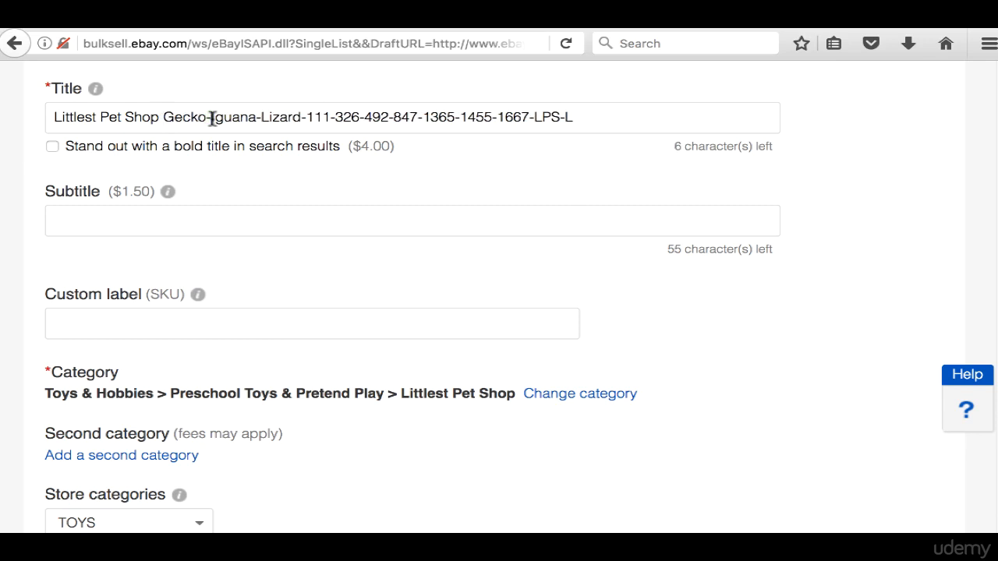
{"action": "left_click", "coordinate": [209, 116]}
{"action": "key", "text": "BackSpace"}
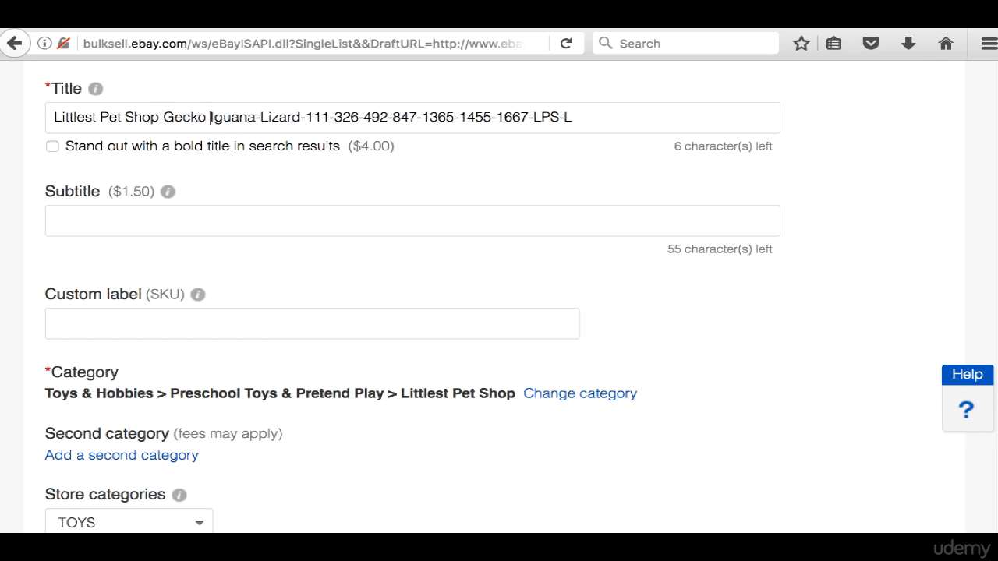
{"action": "left_click", "coordinate": [260, 116]}
{"action": "key", "text": "BackSpace"}
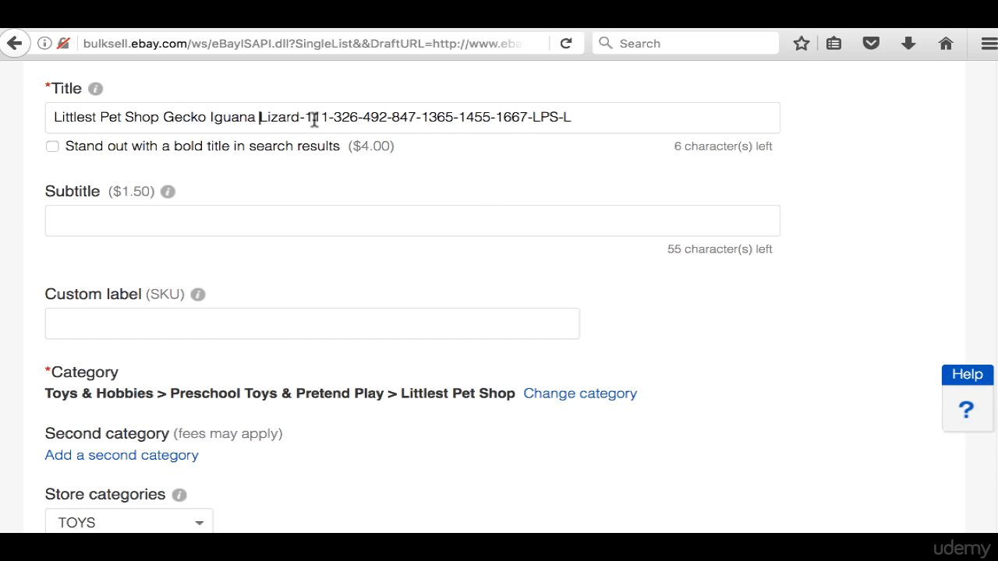
{"action": "key", "text": "BackSpace"}
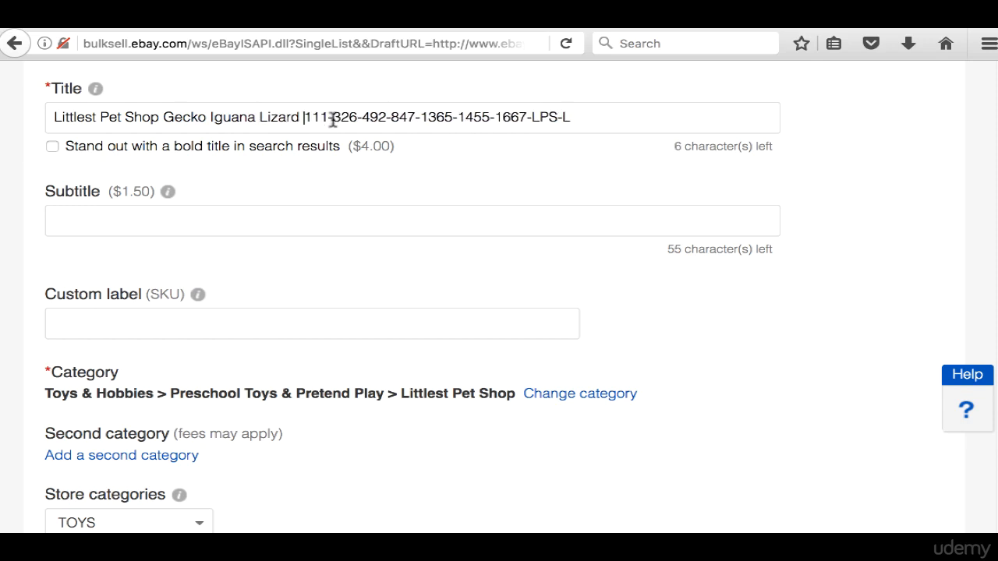
{"action": "key", "text": "BackSpace"}
{"action": "left_click", "coordinate": [360, 117]}
{"action": "key", "text": "BackSpace"}
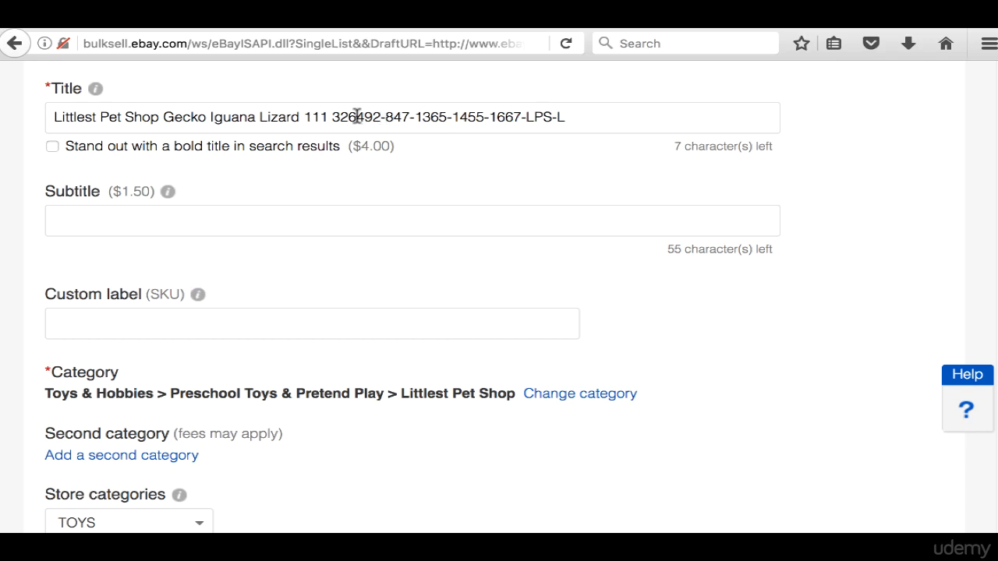
{"action": "left_click", "coordinate": [390, 117]}
{"action": "key", "text": "BackSpace"}
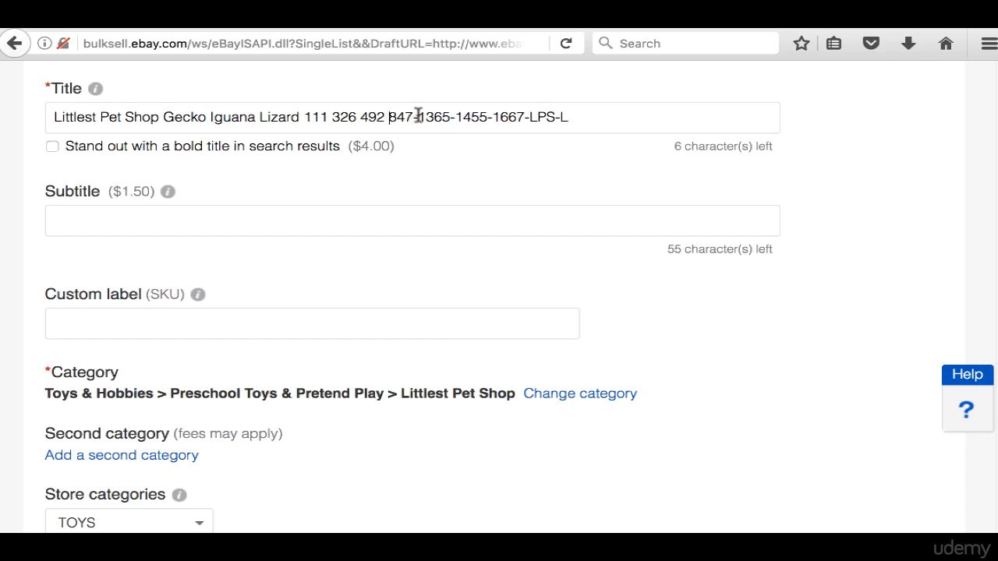
{"action": "left_click", "coordinate": [420, 121]}
{"action": "key", "text": "BackSpace"}
{"action": "left_click", "coordinate": [457, 117]}
{"action": "key", "text": "BackSpace"}
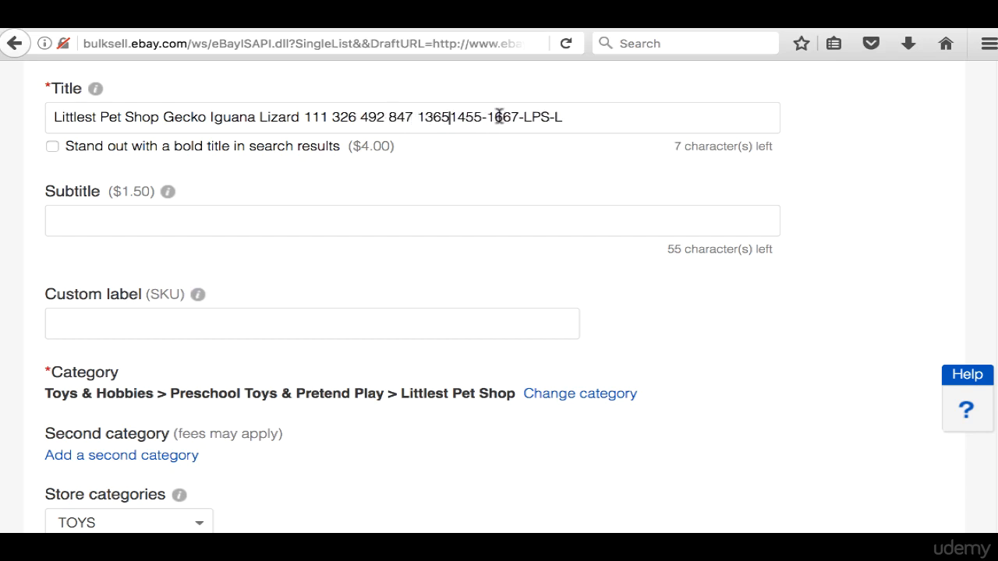
{"action": "key", "text": "BackSpace"}
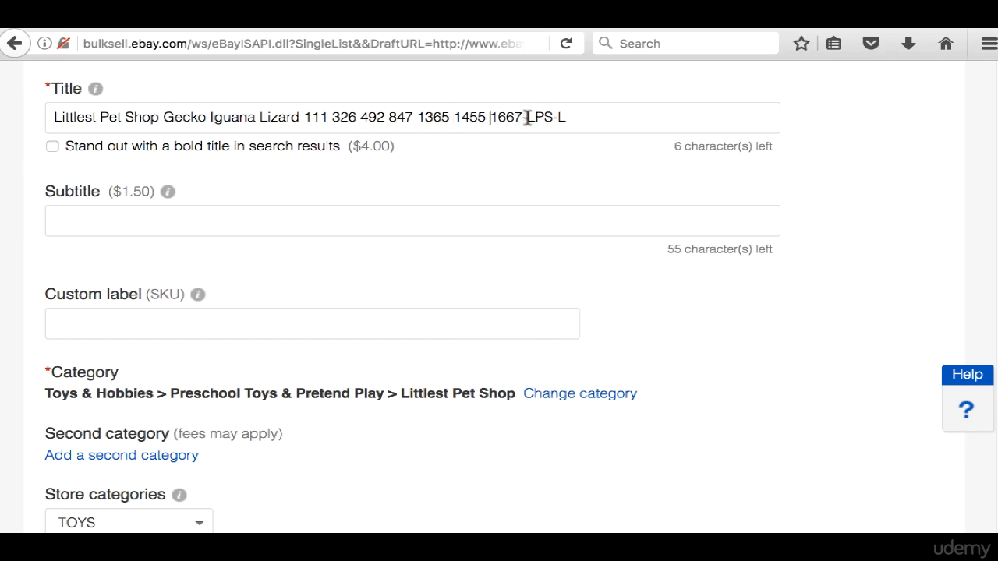
Step: Delete "-LPS-L" from the end of the title and insert "Lot of 3" at its beginning
{"action": "left_click", "coordinate": [528, 119]}
{"action": "key", "text": "BackSpace"}
{"action": "key", "text": "Delete"}
{"action": "key", "text": "Delete"}
{"action": "key", "text": "Delete"}
{"action": "key", "text": "Delete"}
{"action": "key", "text": "Delete"}
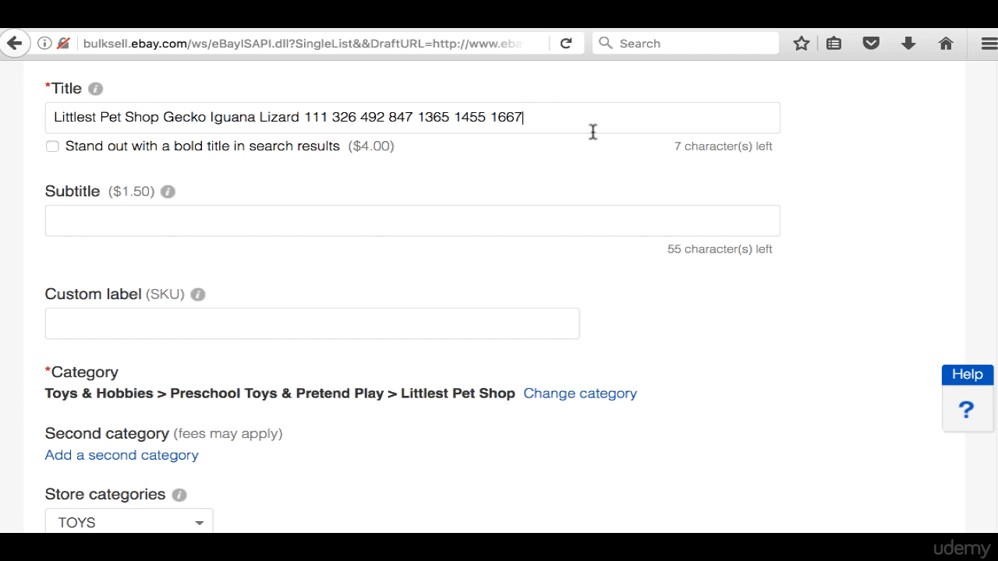
{"action": "left_click", "coordinate": [47, 115]}
{"action": "type", "text": "Lot of 3"}
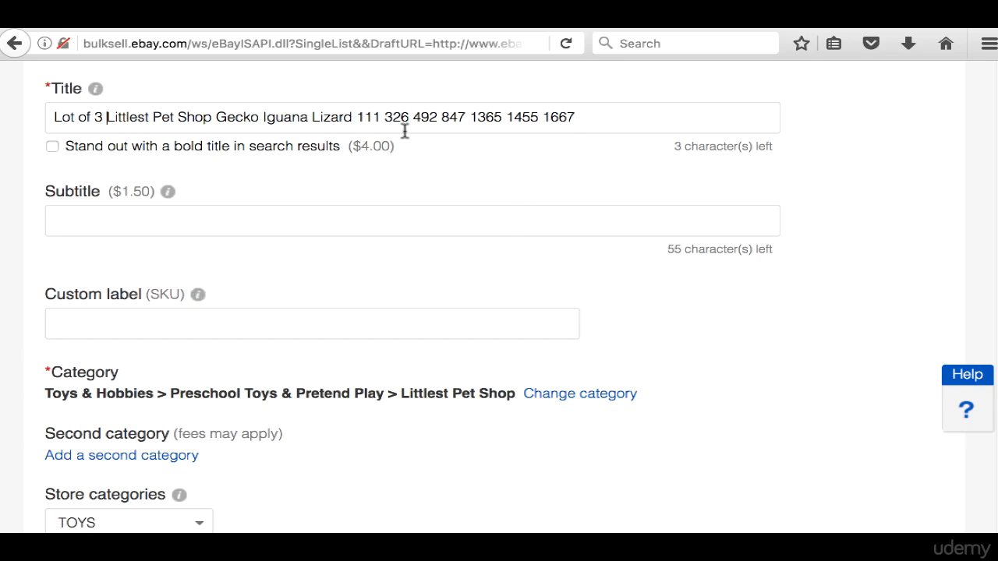
Step: Copy "Lot of 3 Littlest Pet Shop Gecko Iguana Lizard" from the title, leaving out the numbers
{"action": "left_click_drag", "start_coordinate": [357, 116], "coordinate": [600, 140]}
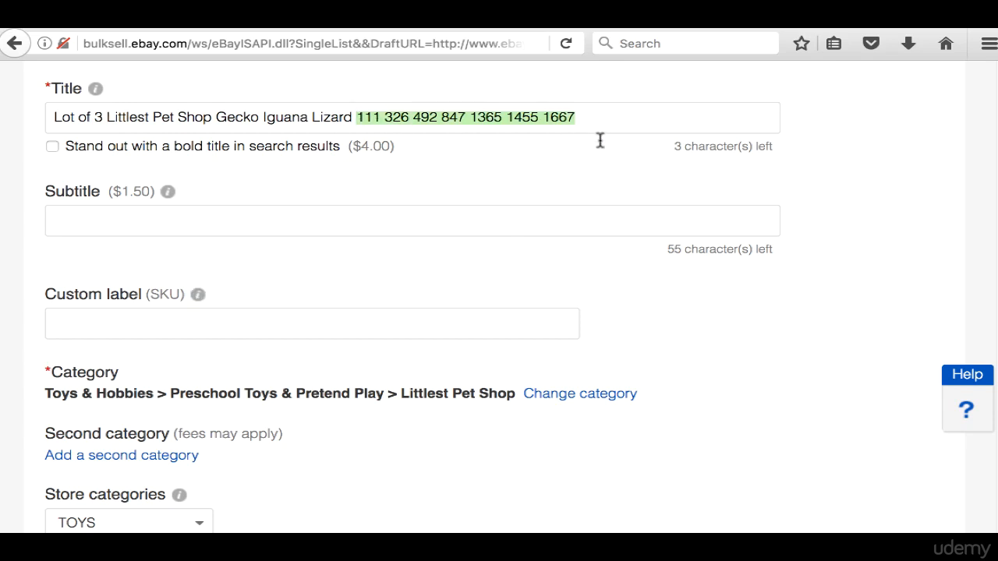
{"action": "left_click", "coordinate": [430, 120]}
{"action": "left_click_drag", "start_coordinate": [357, 119], "coordinate": [221, 104]}
{"action": "right_click", "coordinate": [254, 111]}
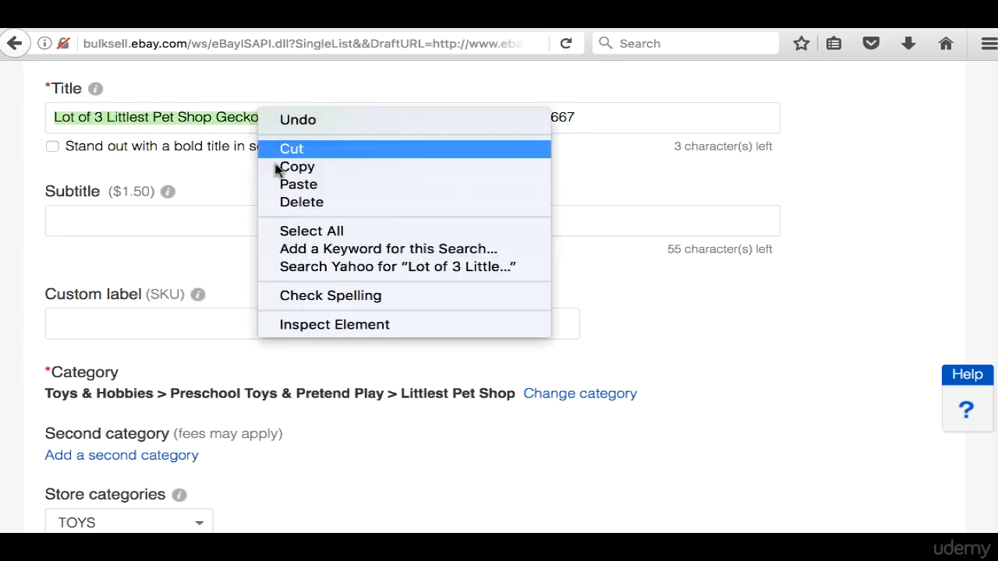
{"action": "left_click", "coordinate": [277, 167]}
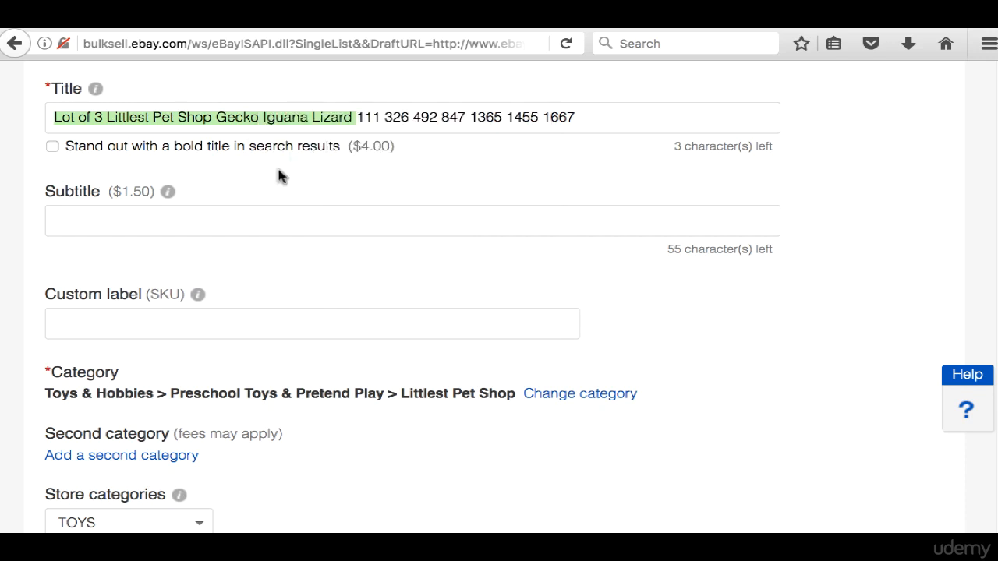
{"action": "left_click", "coordinate": [186, 218]}
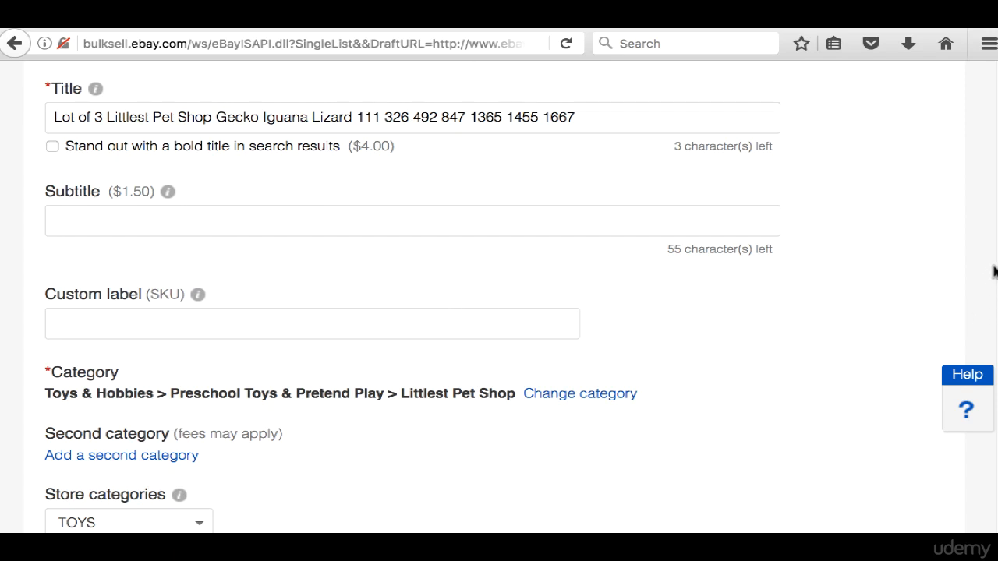
Step: Replace the description's first heading line, "Hasbro Littlest Pet Shop (LPS)", with the copied text "Lot of 3 Littlest Pet Shop Gecko Iguana Lizard"
{"action": "scroll", "coordinate": [994, 164], "scroll_direction": "down", "scroll_amount": 3}
{"action": "scroll", "coordinate": [993, 180], "scroll_direction": "down", "scroll_amount": 10}
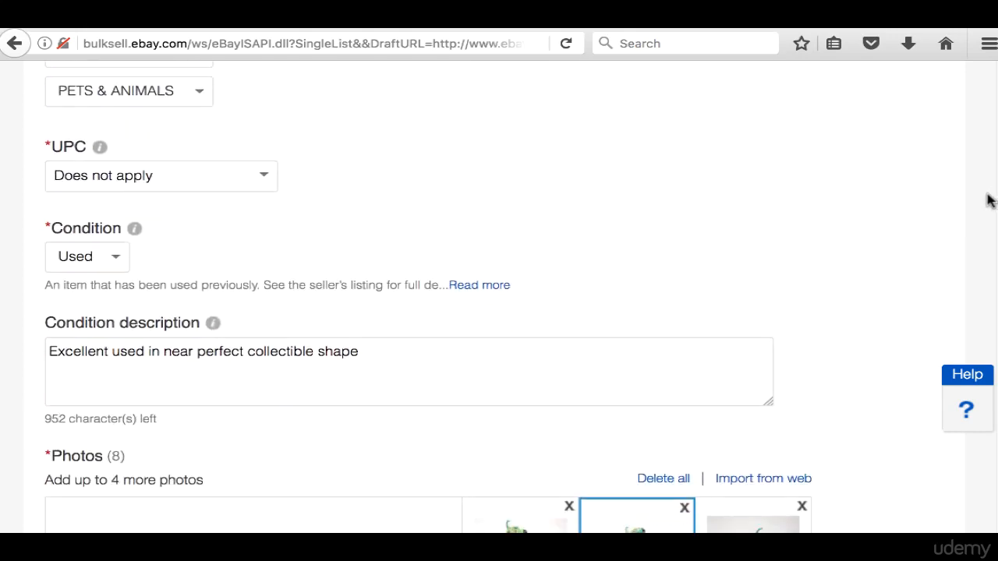
{"action": "scroll", "coordinate": [983, 212], "scroll_direction": "down", "scroll_amount": 15}
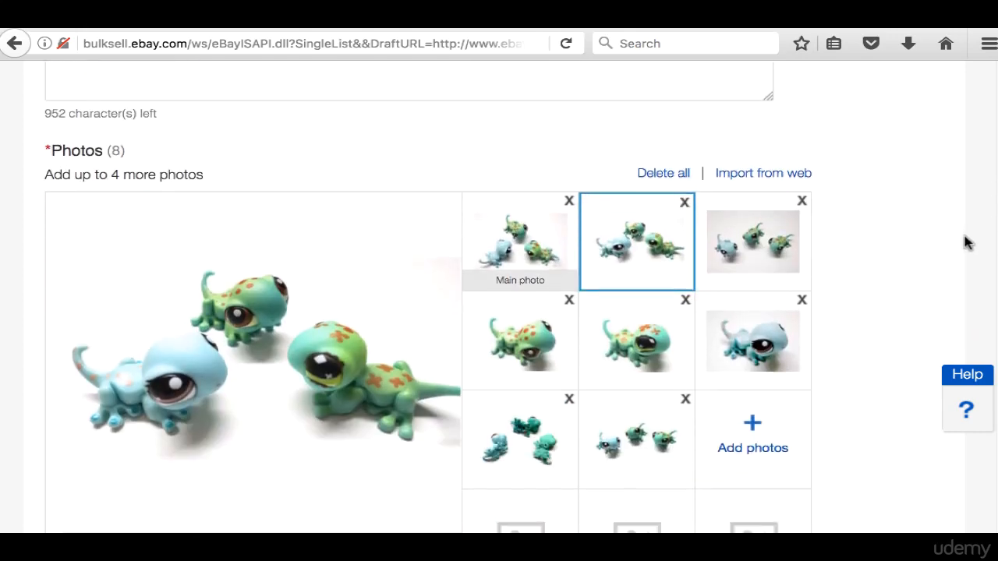
{"action": "scroll", "coordinate": [951, 289], "scroll_direction": "down", "scroll_amount": 15}
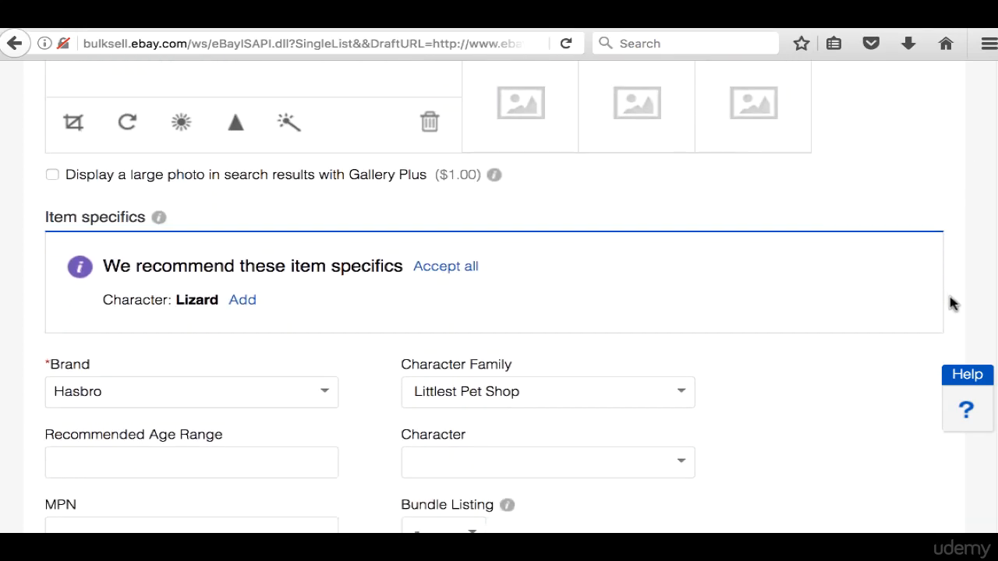
{"action": "scroll", "coordinate": [939, 378], "scroll_direction": "down", "scroll_amount": 3}
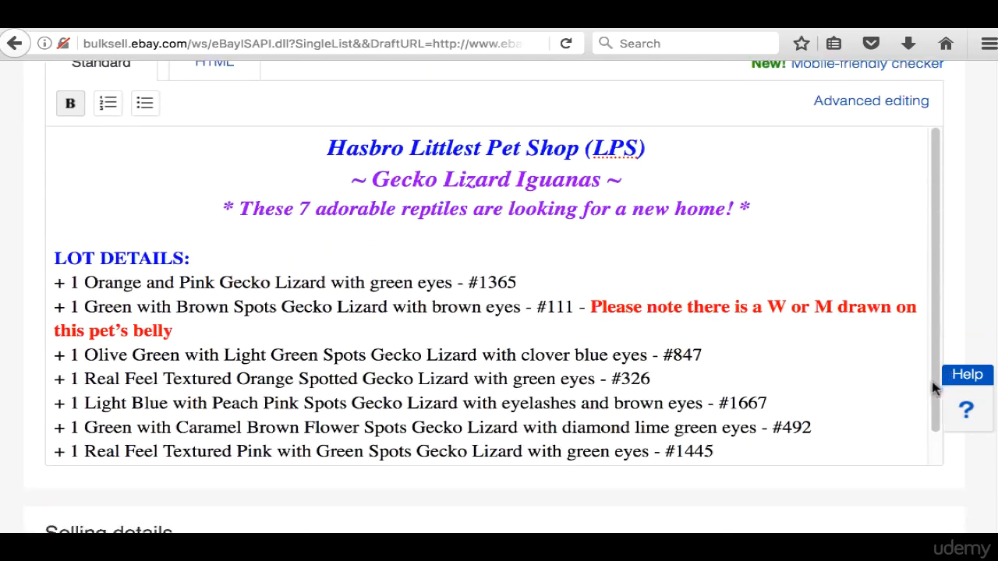
{"action": "triple_click", "coordinate": [534, 148]}
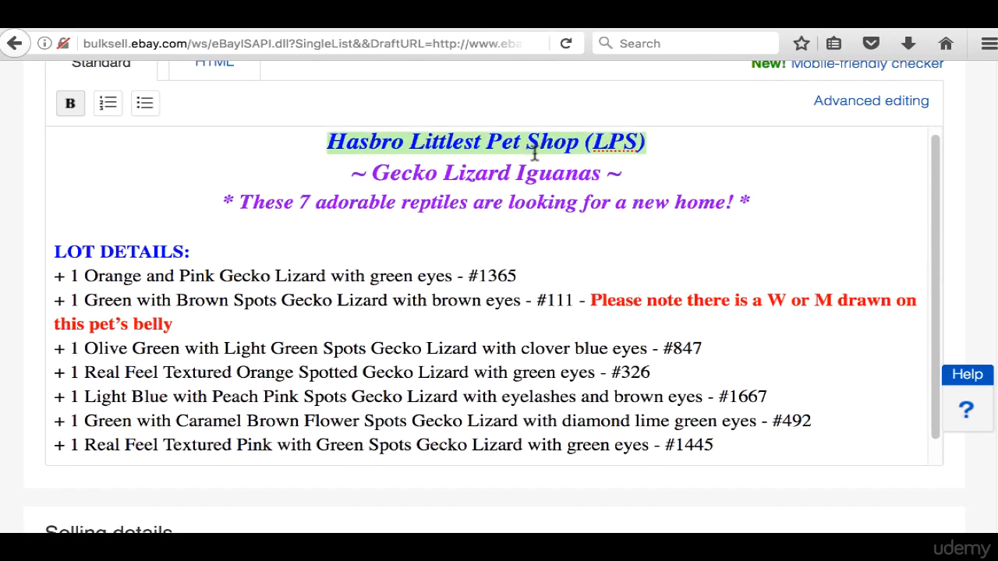
{"action": "right_click", "coordinate": [535, 148]}
{"action": "left_click", "coordinate": [629, 225]}
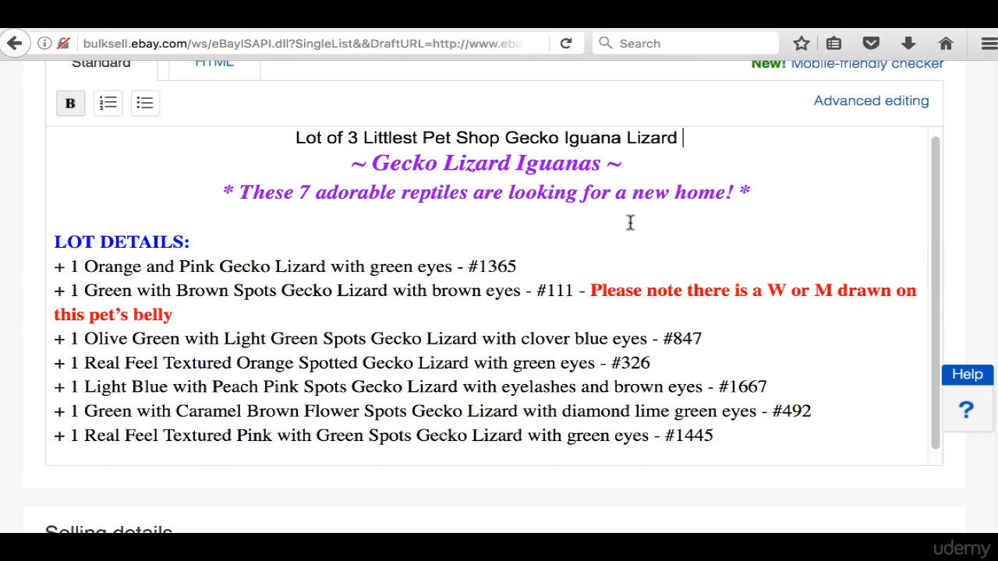
Step: Switch the description to advanced editing and make its first heading line dark blue and bold
{"action": "double_click", "coordinate": [637, 138]}
{"action": "left_click", "coordinate": [637, 138]}
{"action": "left_click_drag", "start_coordinate": [637, 141], "coordinate": [838, 109]}
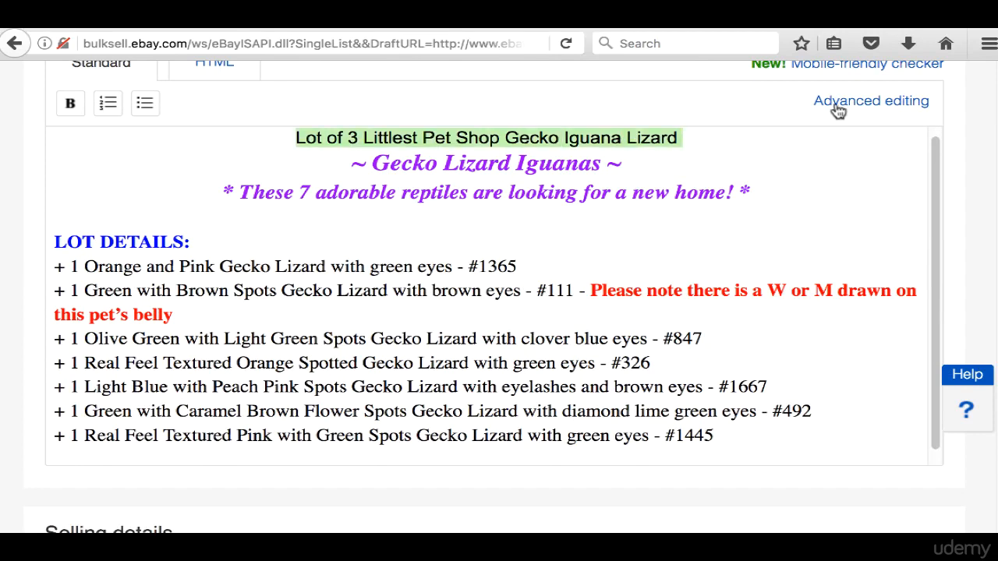
{"action": "left_click", "coordinate": [847, 102]}
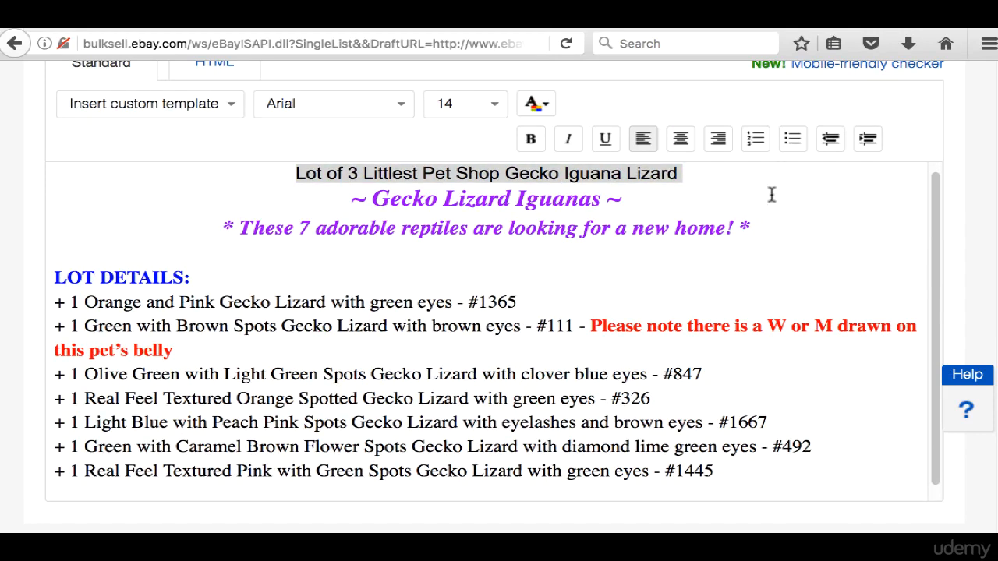
{"action": "left_click", "coordinate": [538, 105]}
{"action": "left_click", "coordinate": [528, 138]}
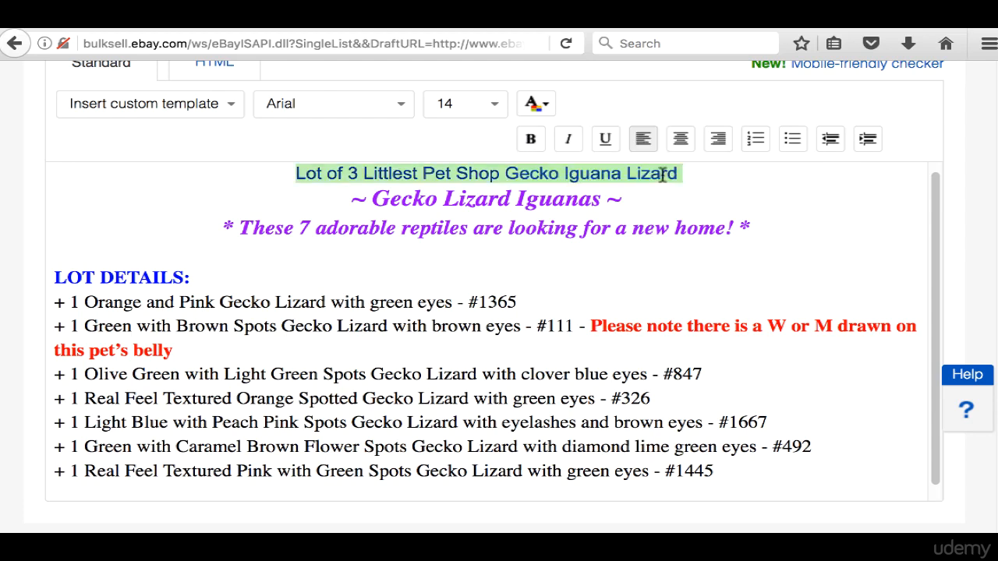
{"action": "left_click", "coordinate": [530, 139]}
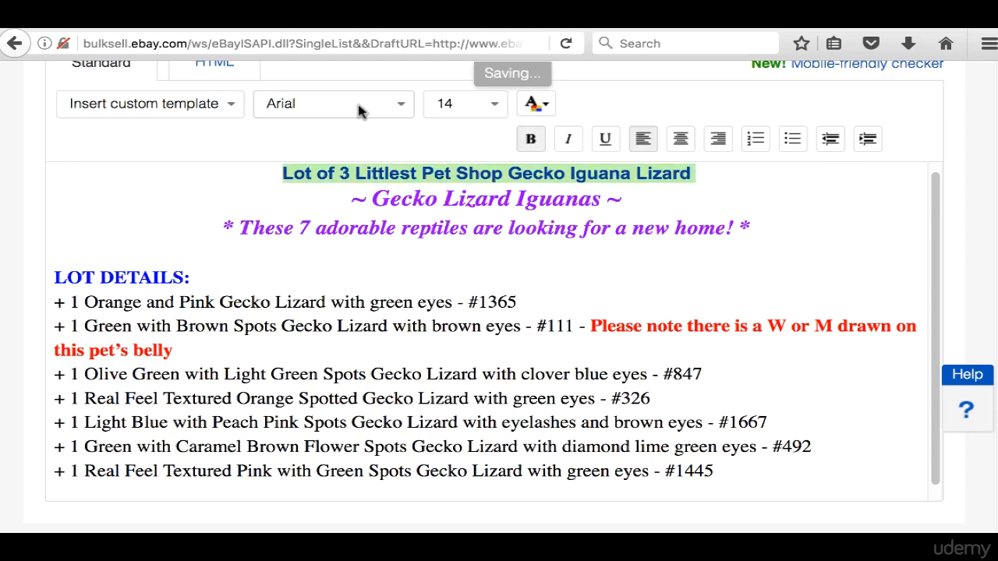
Step: Set the description's first heading line to italic Arial Black at size 18
{"action": "left_click", "coordinate": [361, 111]}
{"action": "left_click", "coordinate": [351, 117]}
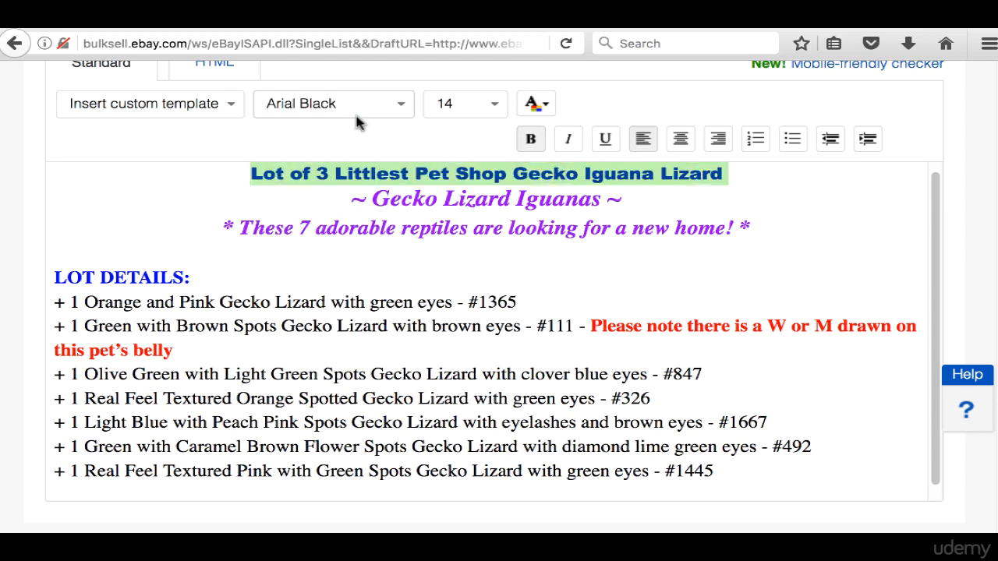
{"action": "left_click", "coordinate": [441, 103]}
{"action": "left_click", "coordinate": [465, 187]}
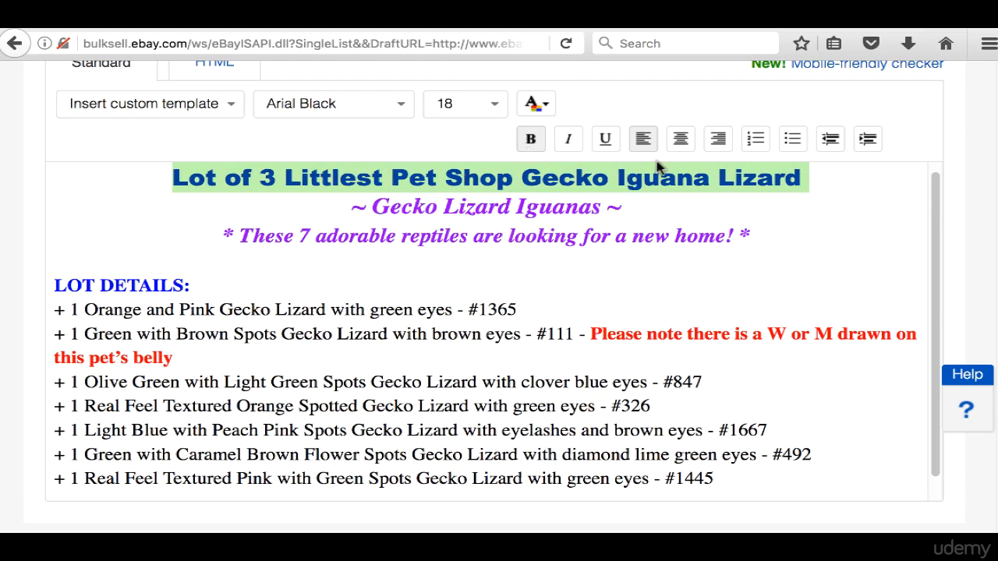
{"action": "left_click", "coordinate": [571, 139]}
{"action": "left_click", "coordinate": [576, 258]}
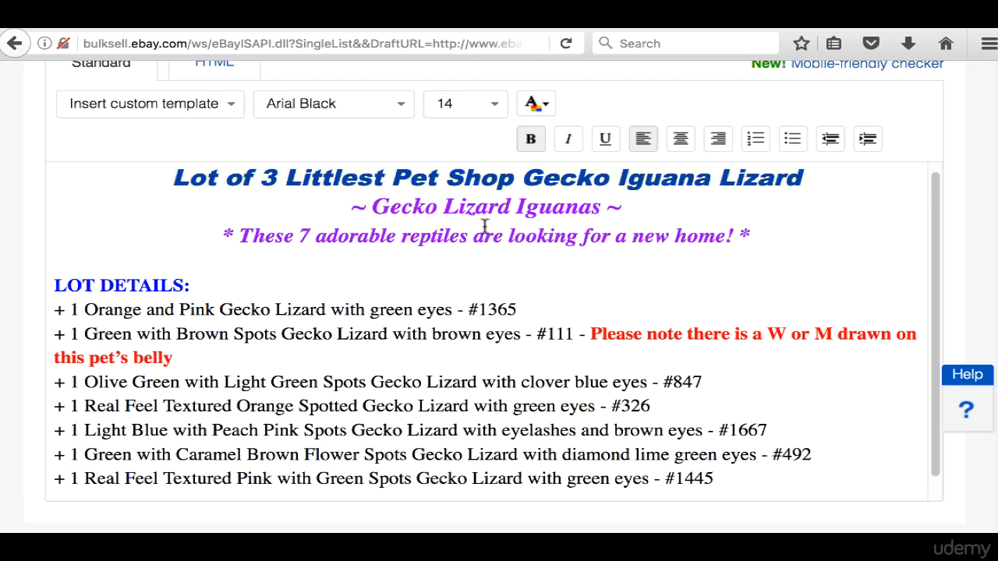
Step: Recolor the "Lot of 3 Littlest Pet Shop Gecko Iguana Lizard" heading in the description to magenta
{"action": "triple_click", "coordinate": [500, 181]}
{"action": "left_click", "coordinate": [535, 108]}
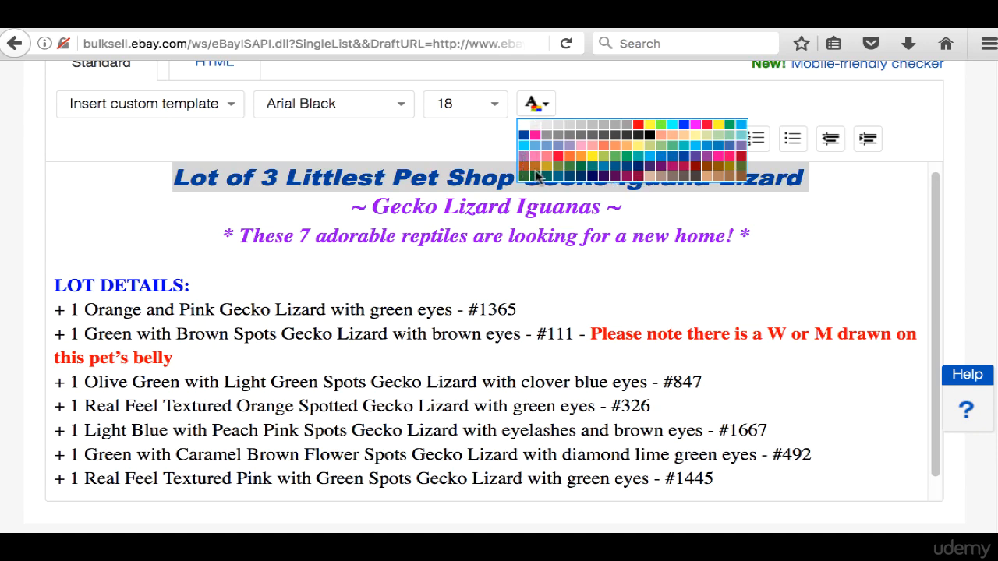
{"action": "left_click", "coordinate": [695, 125]}
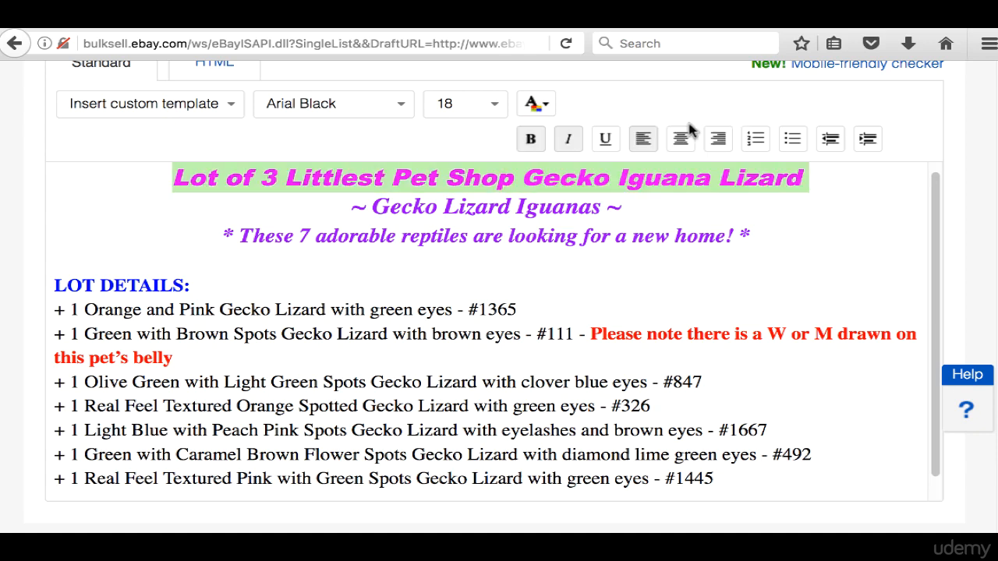
{"action": "left_click", "coordinate": [675, 239]}
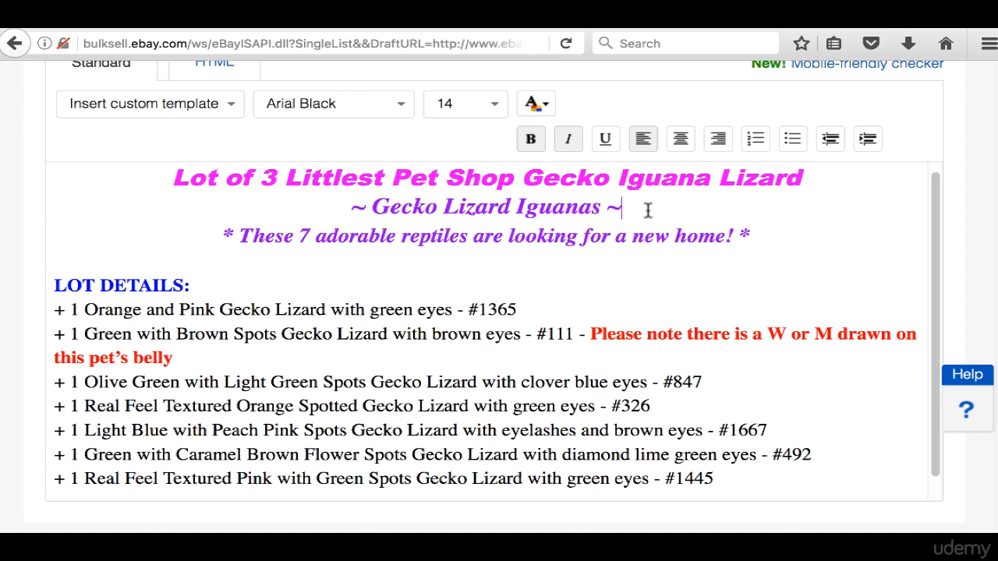
{"action": "left_click_drag", "start_coordinate": [377, 209], "coordinate": [292, 203]}
{"action": "key", "text": "BackSpace"}
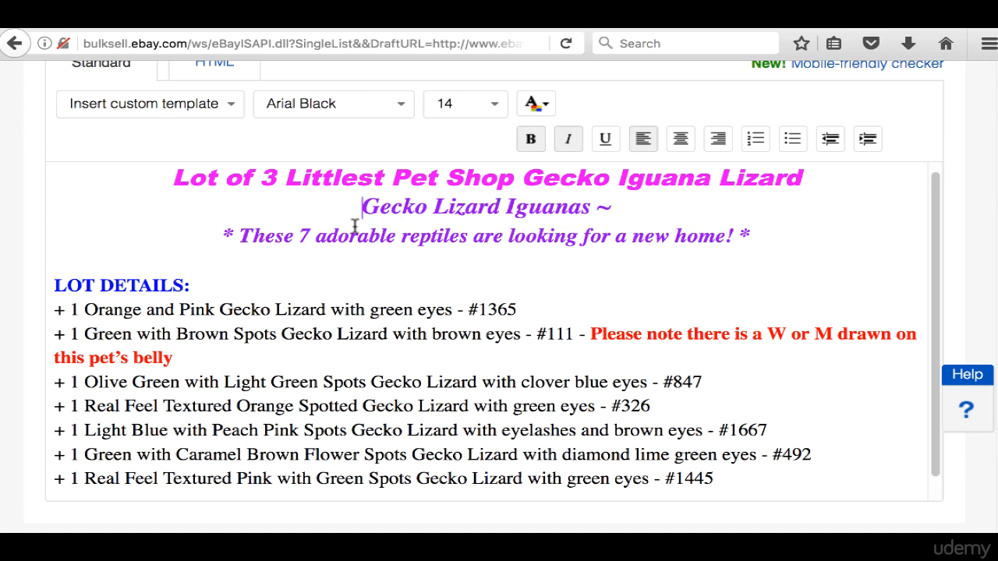
{"action": "left_click", "coordinate": [179, 29]}
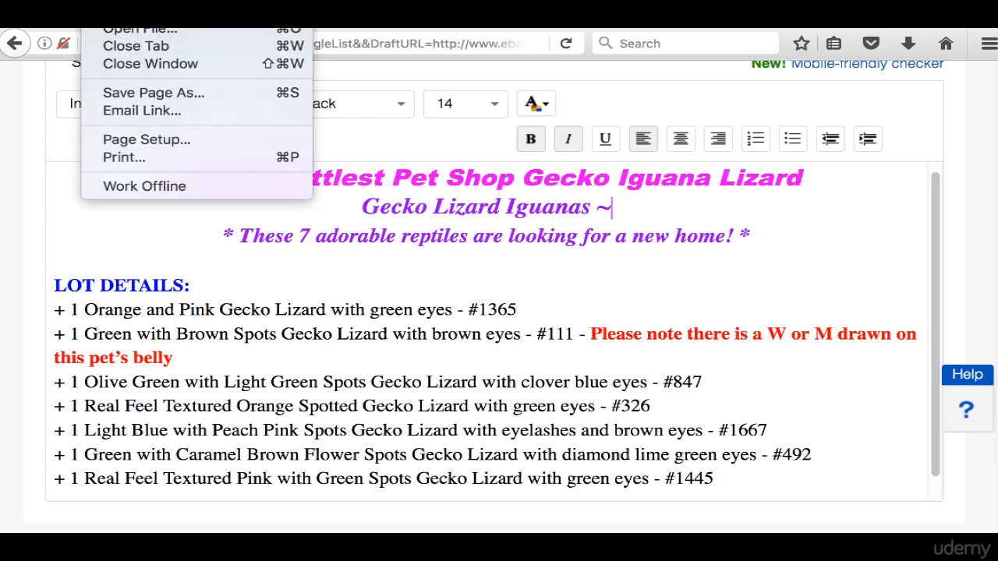
{"action": "left_click", "coordinate": [214, 28]}
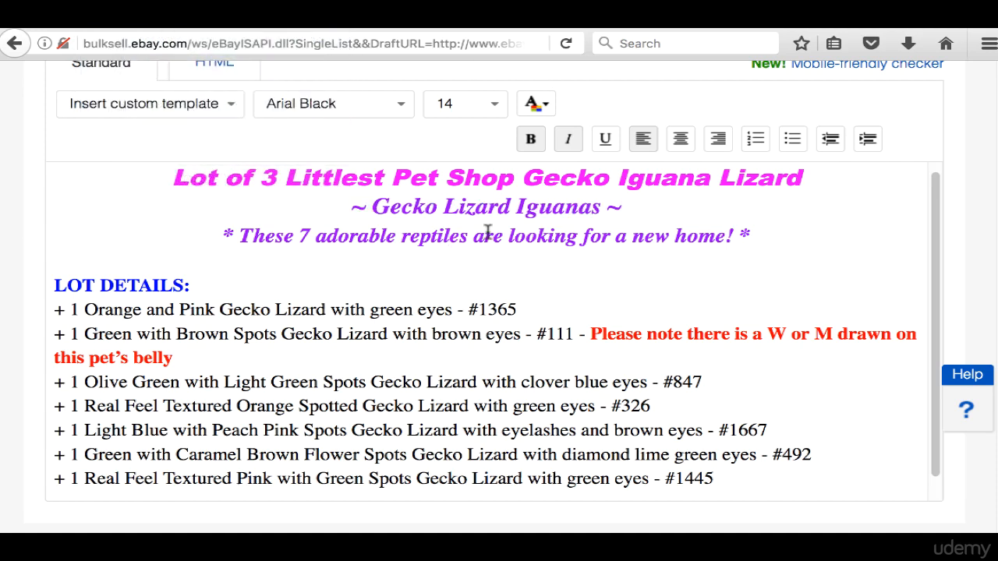
Step: Change the number of adorable reptiles in the description's third line to 3
{"action": "left_click", "coordinate": [311, 237]}
{"action": "key", "text": "BackSpace"}
{"action": "key", "text": "BackSpace"}
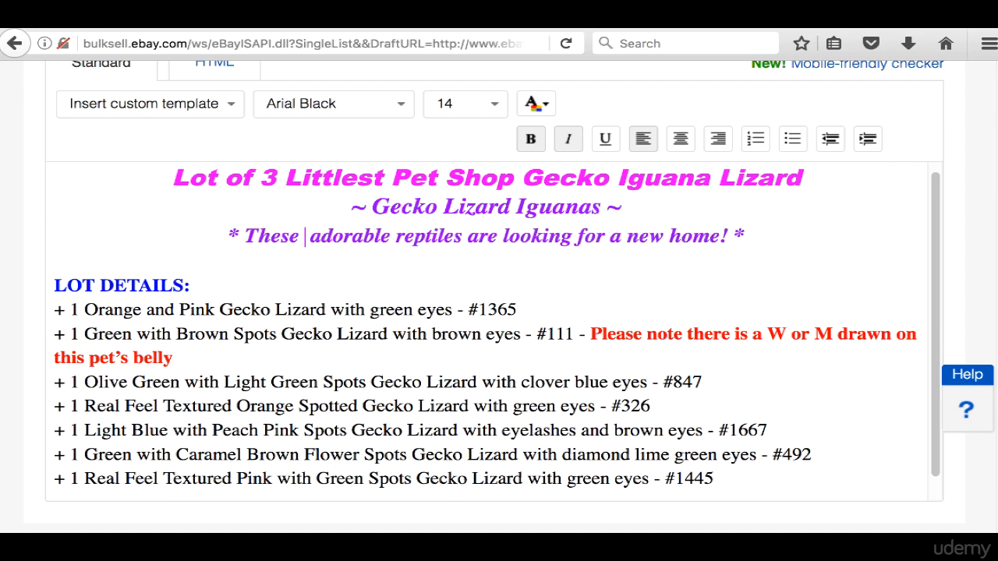
{"action": "type", "text": "3"}
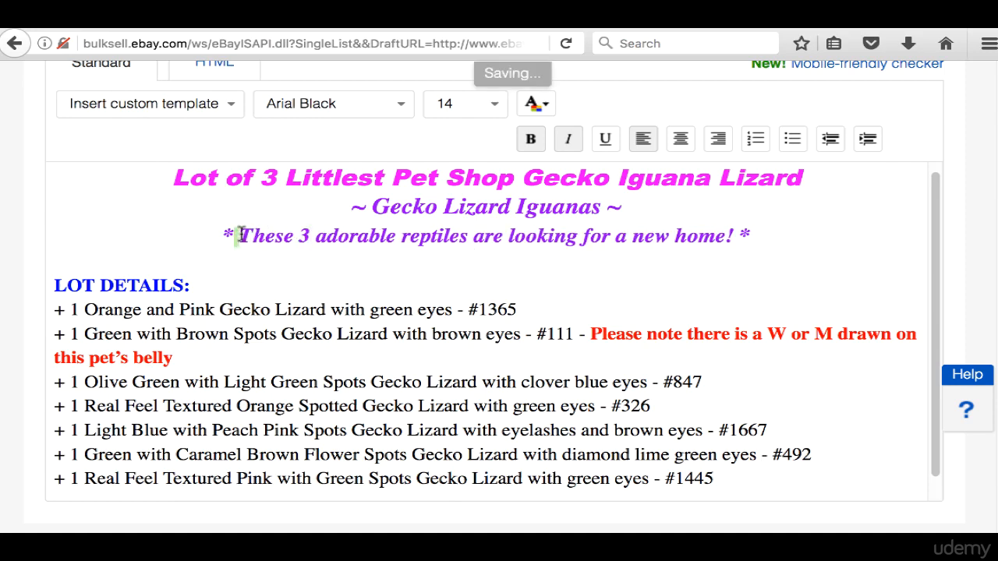
Step: Remove the asterisks at the start and end of the "These 3 adorable reptiles are looking for a new home!" line
{"action": "left_click_drag", "start_coordinate": [234, 236], "coordinate": [223, 236]}
{"action": "scroll", "coordinate": [380, 263], "scroll_direction": "down", "scroll_amount": 1}
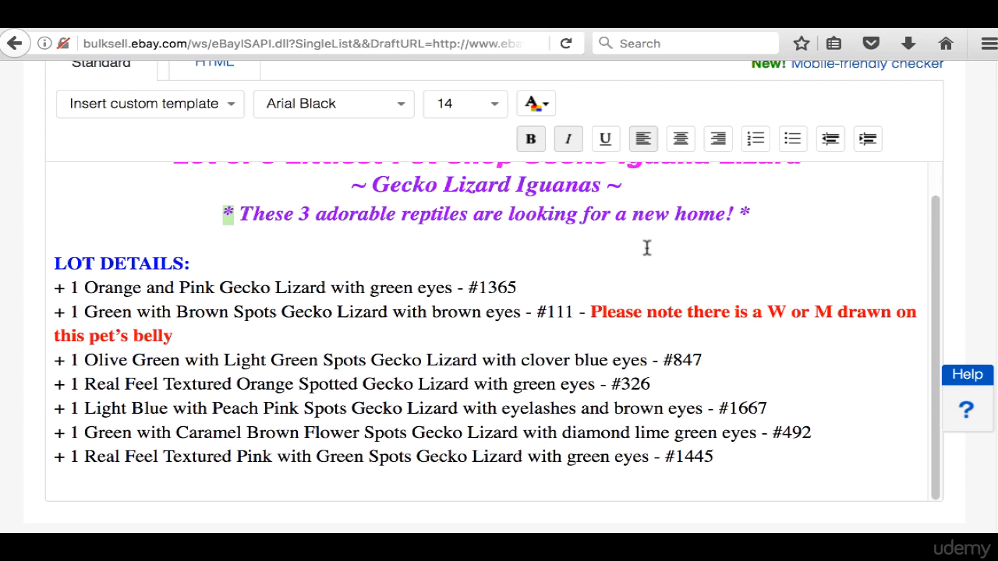
{"action": "left_click_drag", "start_coordinate": [646, 248], "coordinate": [626, 155]}
{"action": "left_click", "coordinate": [659, 281]}
{"action": "left_click", "coordinate": [251, 236]}
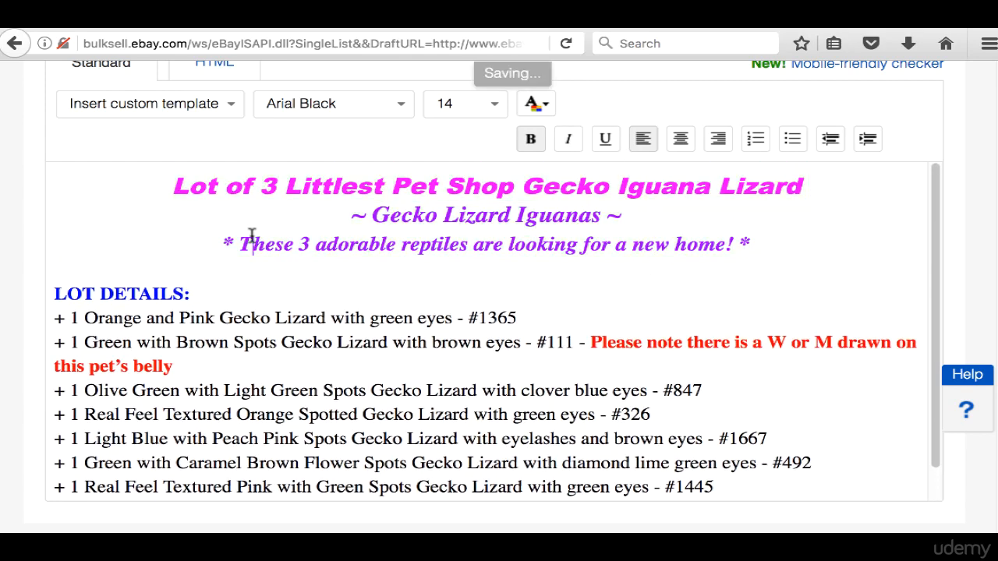
{"action": "key", "text": "Left"}
{"action": "key", "text": "BackSpace"}
{"action": "key", "text": "BackSpace"}
{"action": "left_click", "coordinate": [764, 249]}
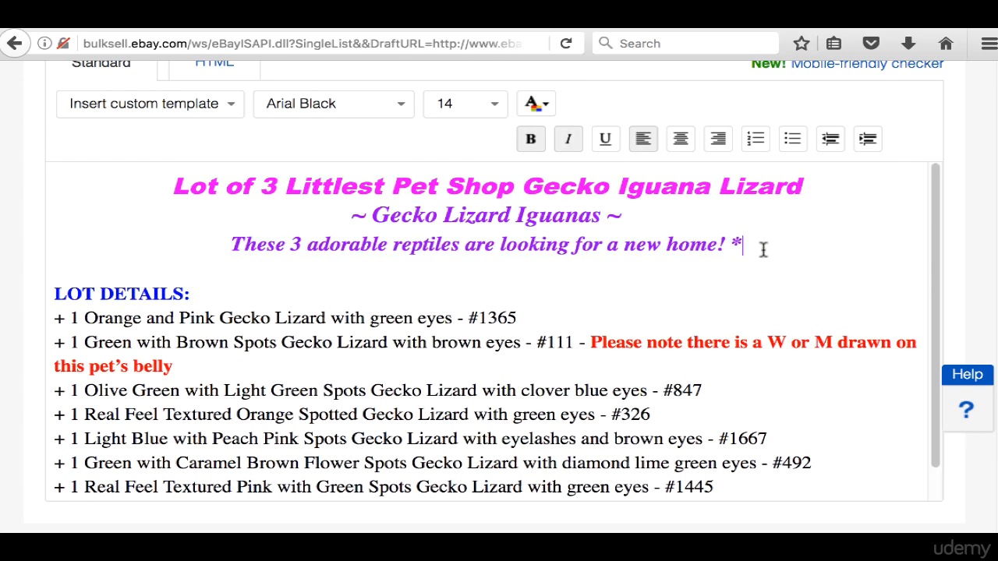
{"action": "key", "text": "BackSpace"}
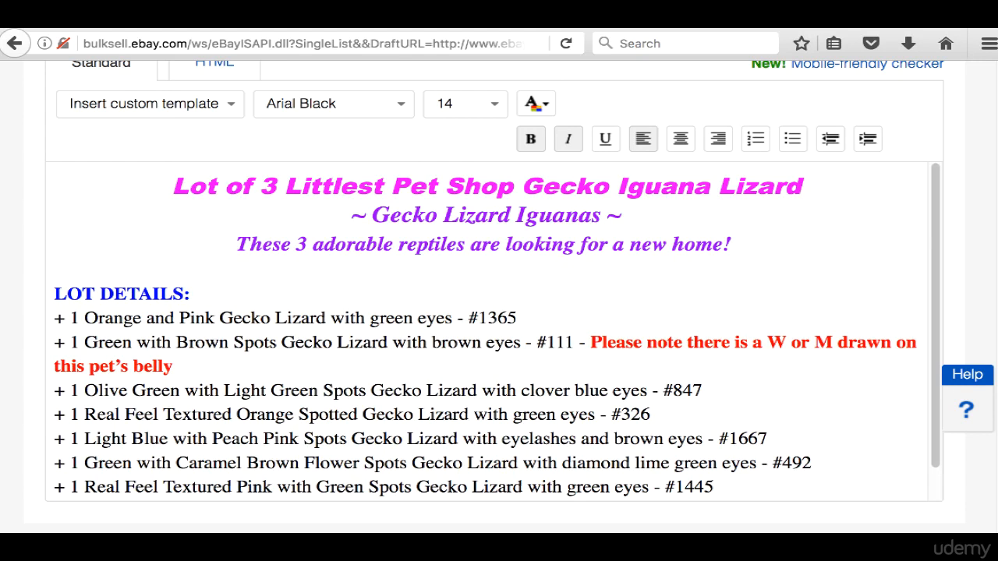
Step: Add "Great shape make cute gifts for a loved one" on its own line below the sentence about the new home
{"action": "type", "text": "Great"}
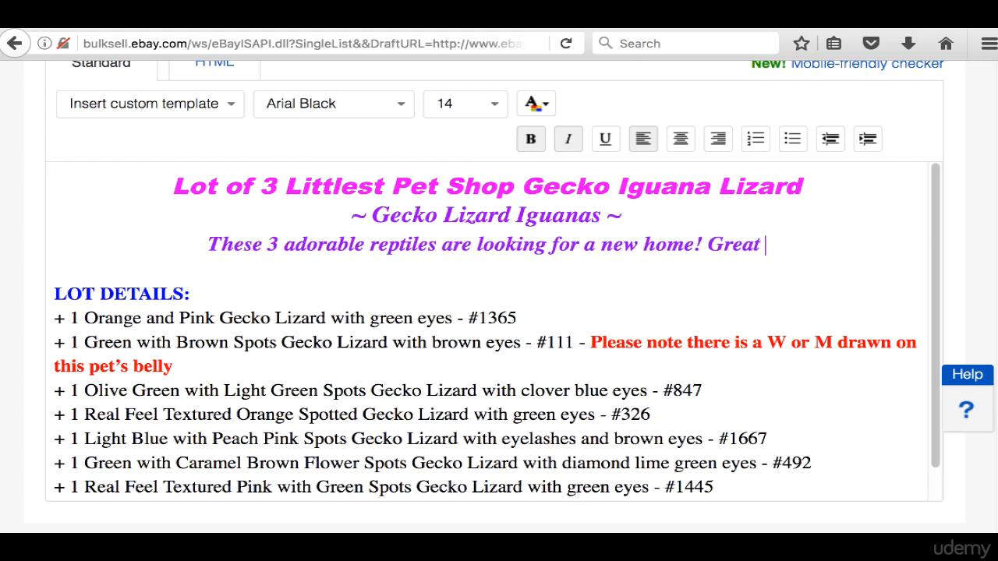
{"action": "type", "text": " shape make "}
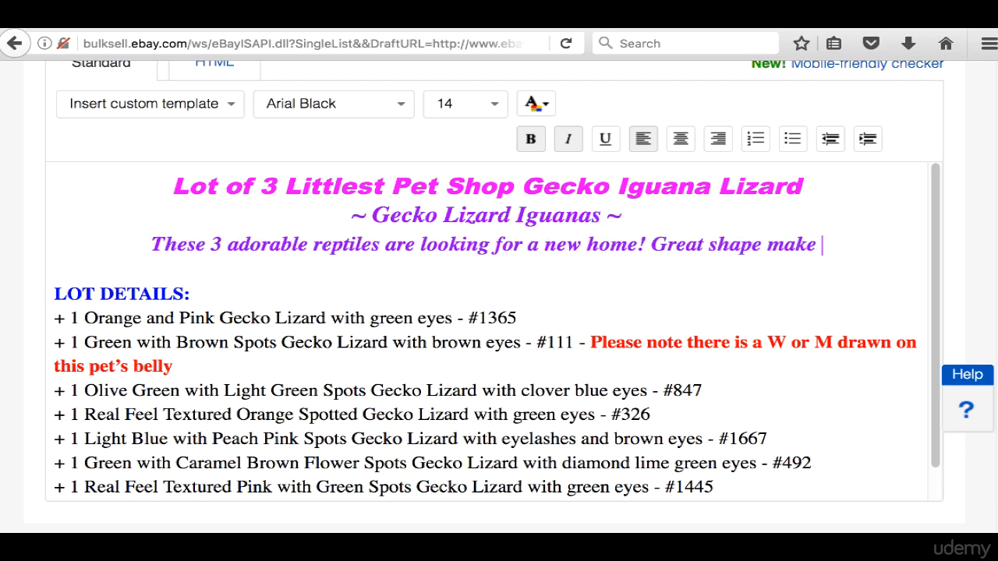
{"action": "type", "text": "cute g"}
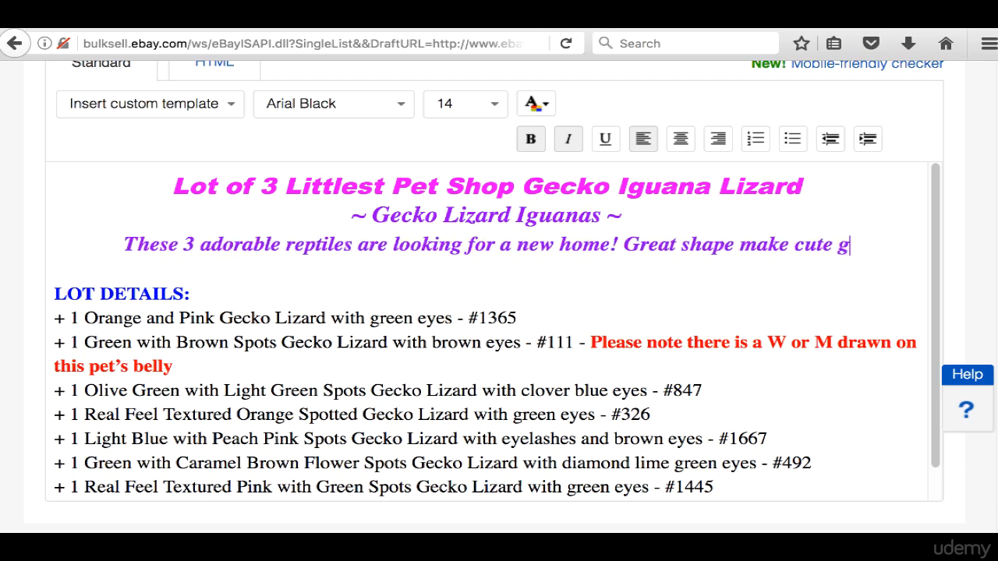
{"action": "type", "text": "ifts for a loved one"}
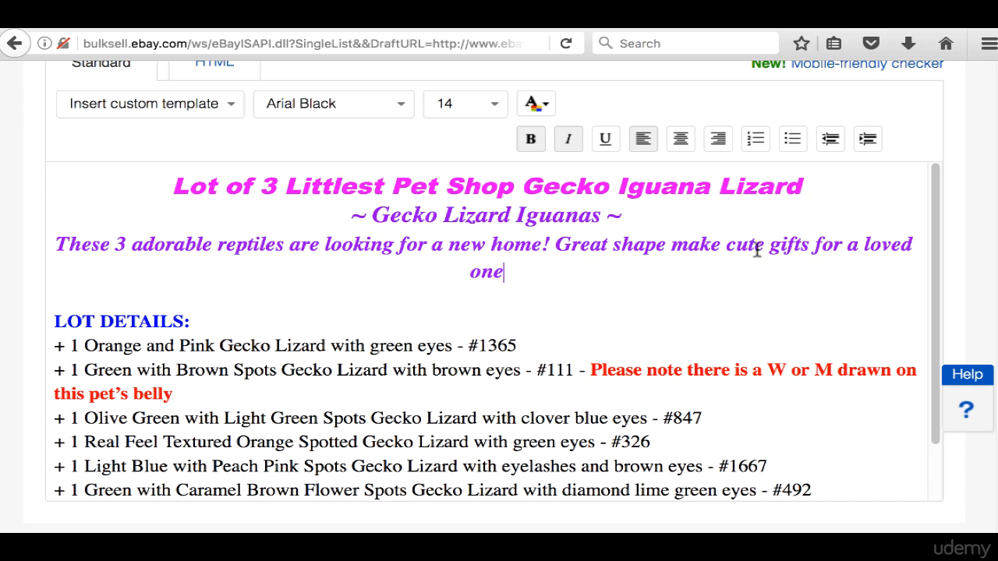
{"action": "key", "text": "Return"}
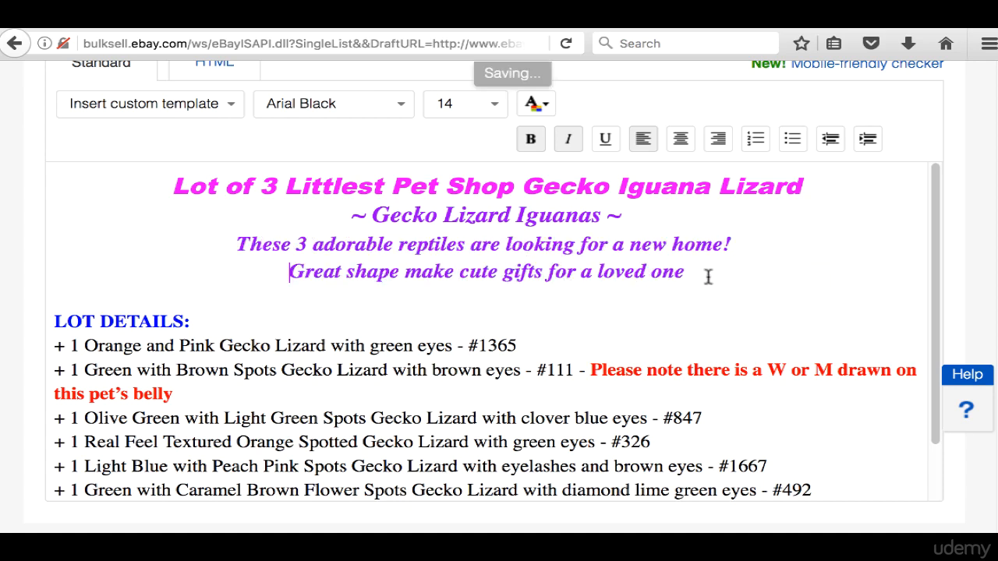
Step: Color the "These 3 adorable reptiles" line and the "Great shape make cute gifts" line dark blue
{"action": "left_click_drag", "start_coordinate": [709, 277], "coordinate": [720, 224]}
{"action": "left_click", "coordinate": [537, 104]}
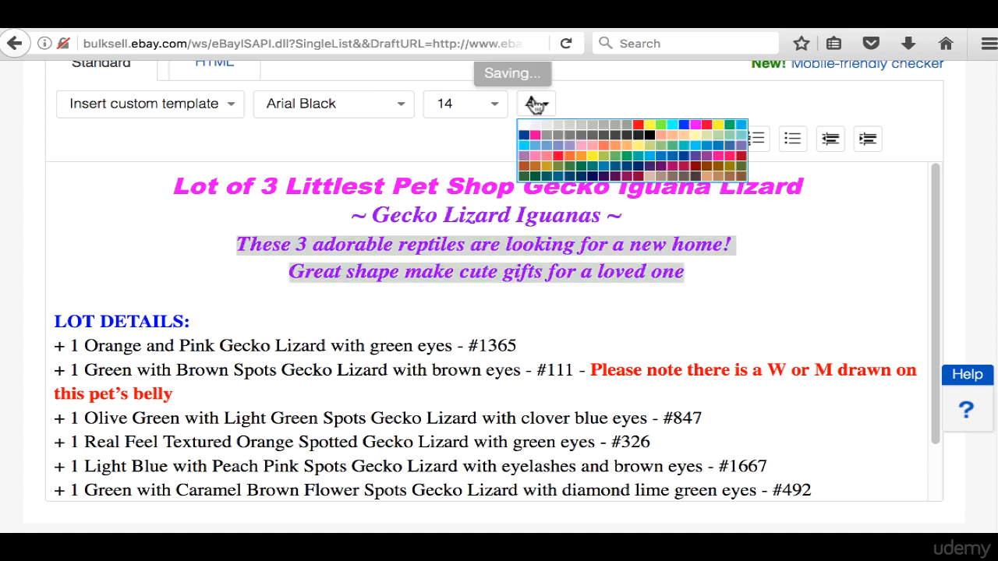
{"action": "left_click", "coordinate": [528, 137]}
{"action": "left_click", "coordinate": [704, 307]}
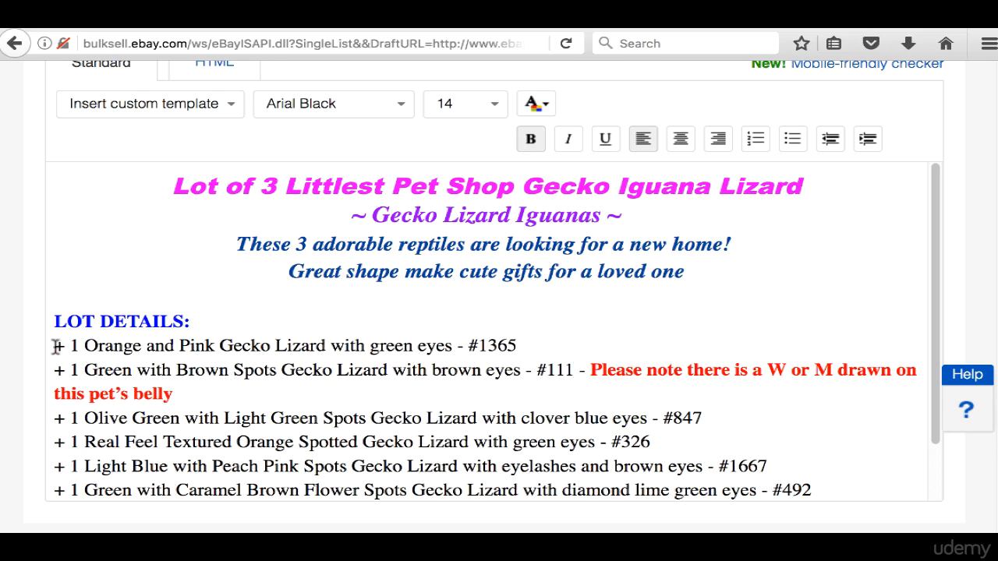
{"action": "left_click_drag", "start_coordinate": [49, 348], "coordinate": [238, 531]}
{"action": "key", "text": "Delete"}
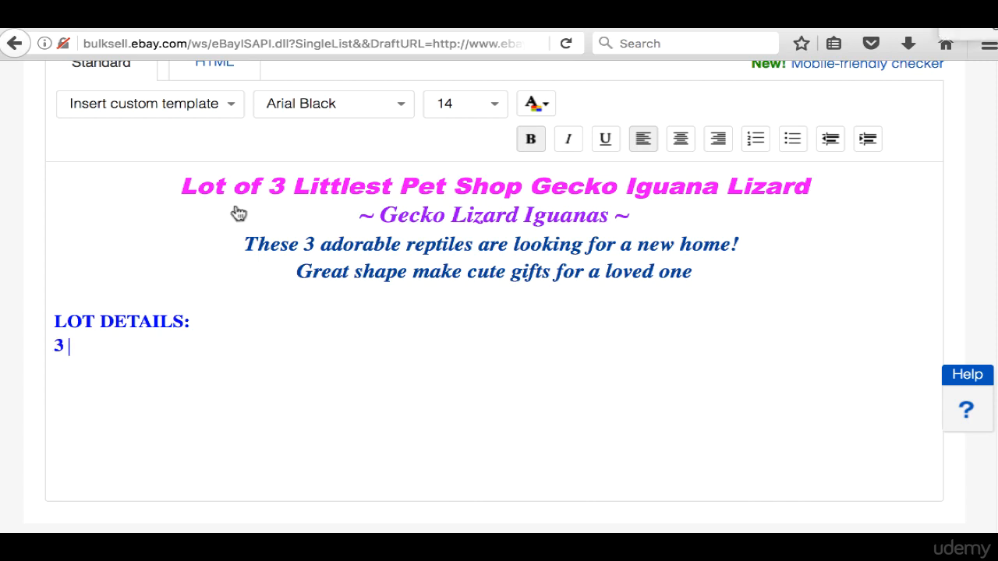
{"action": "left_click", "coordinate": [139, 0]}
{"action": "left_click", "coordinate": [143, 0]}
{"action": "left_click", "coordinate": [139, 0]}
{"action": "left_click", "coordinate": [143, 0]}
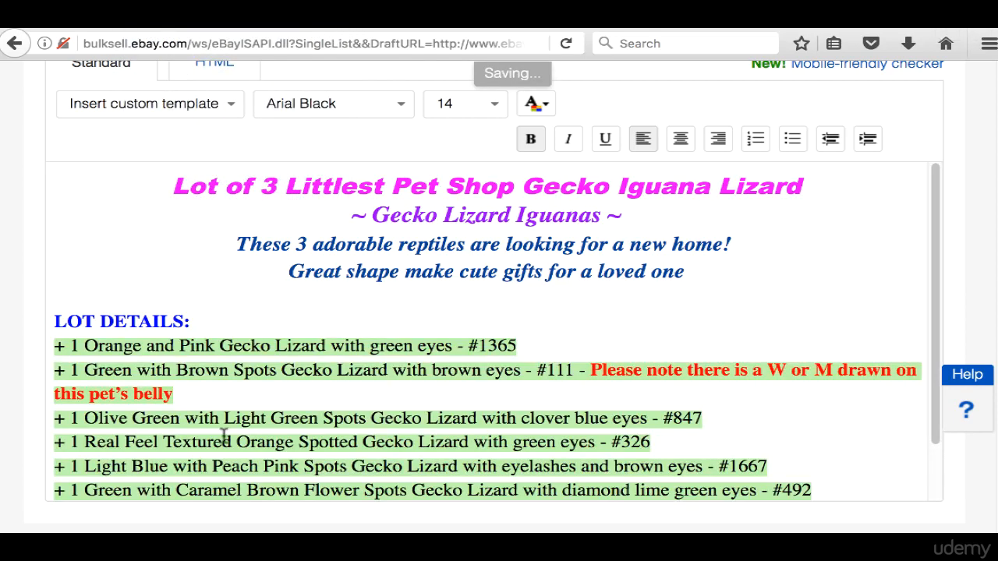
Step: Delete all gecko entries below the orange and pink one in the LOT DETAILS list
{"action": "left_click", "coordinate": [223, 436]}
{"action": "left_click_drag", "start_coordinate": [546, 350], "coordinate": [582, 506]}
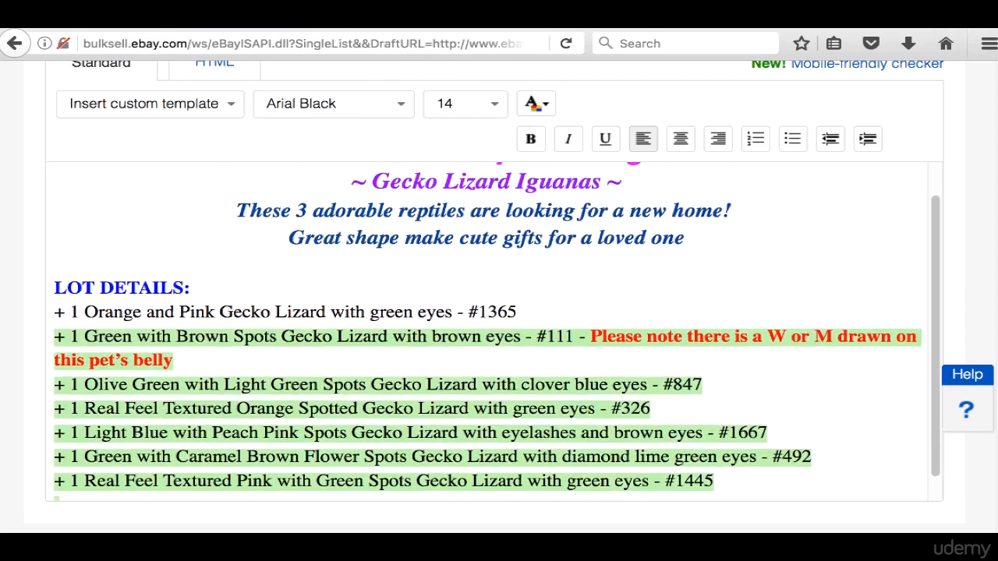
{"action": "key", "text": "BackSpace"}
Step: Replace the remaining gecko entry after the plus sign with "Very nice beautiful pet shop collection of 3 hard to find lizards"
{"action": "left_click", "coordinate": [69, 347], "text": "shift"}
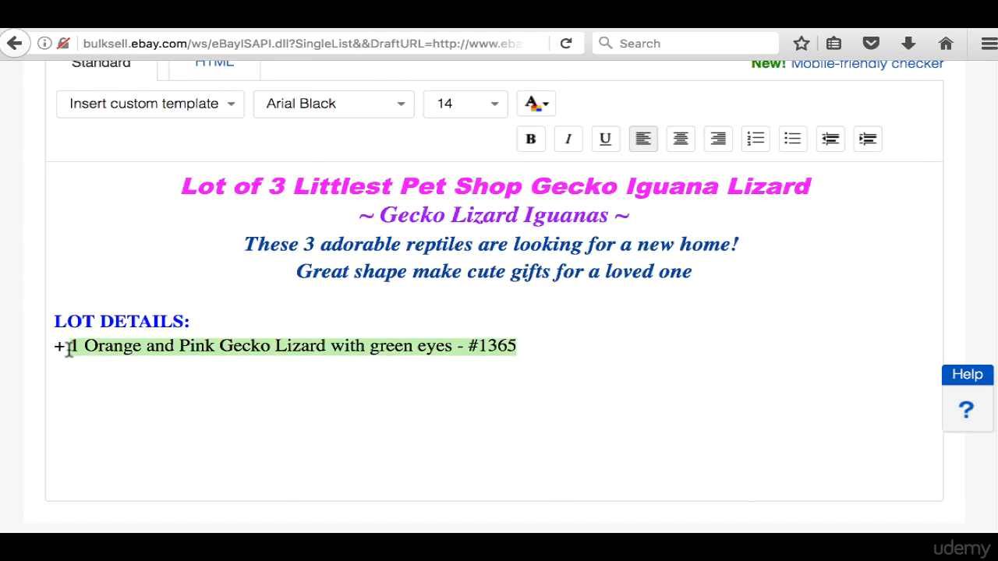
{"action": "type", "text": "Ver"}
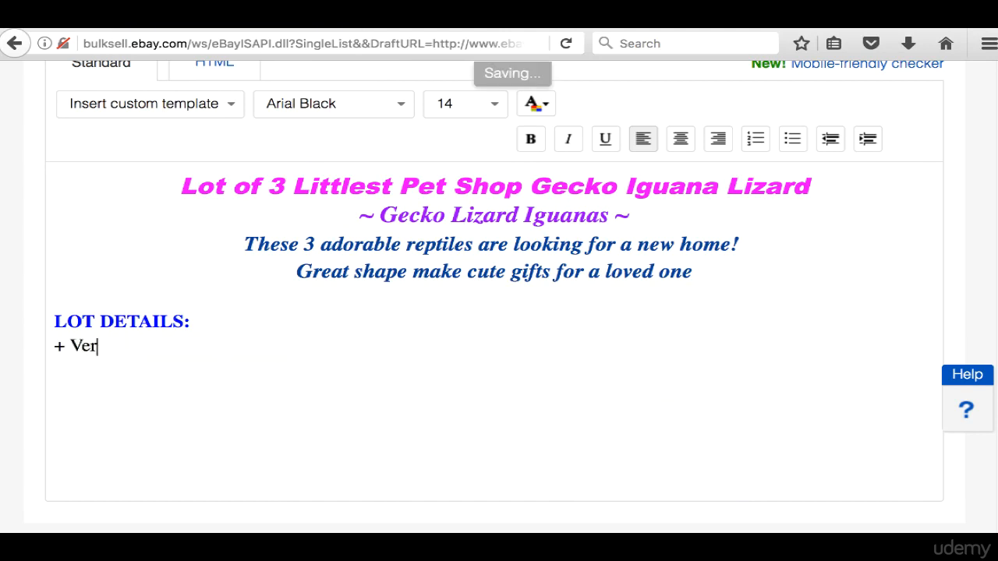
{"action": "type", "text": "y nice bae"}
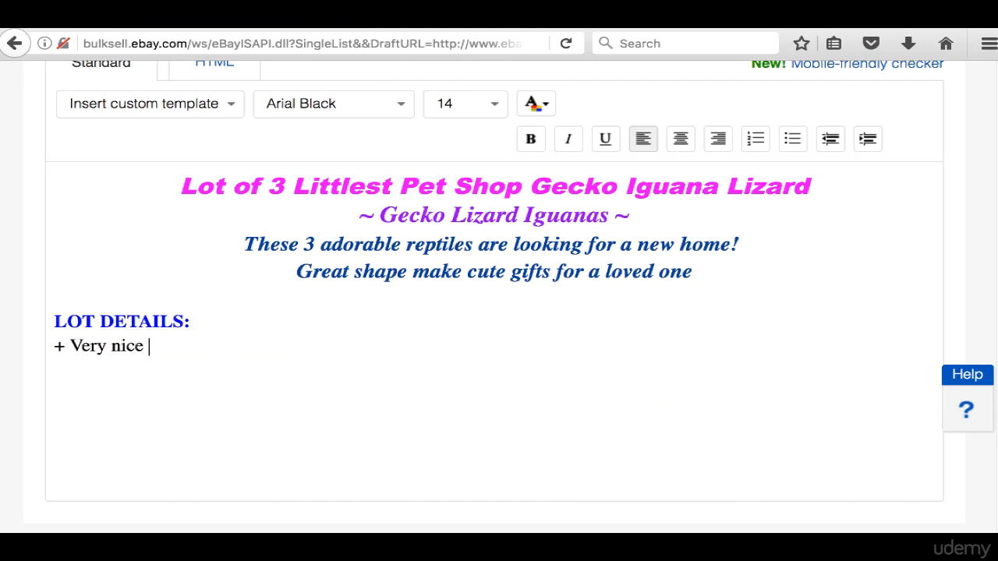
{"action": "key", "text": "BackSpace"}
{"action": "key", "text": "BackSpace"}
{"action": "type", "text": "eatu"}
{"action": "key", "text": "BackSpace"}
{"action": "key", "text": "BackSpace"}
{"action": "type", "text": "utiful "}
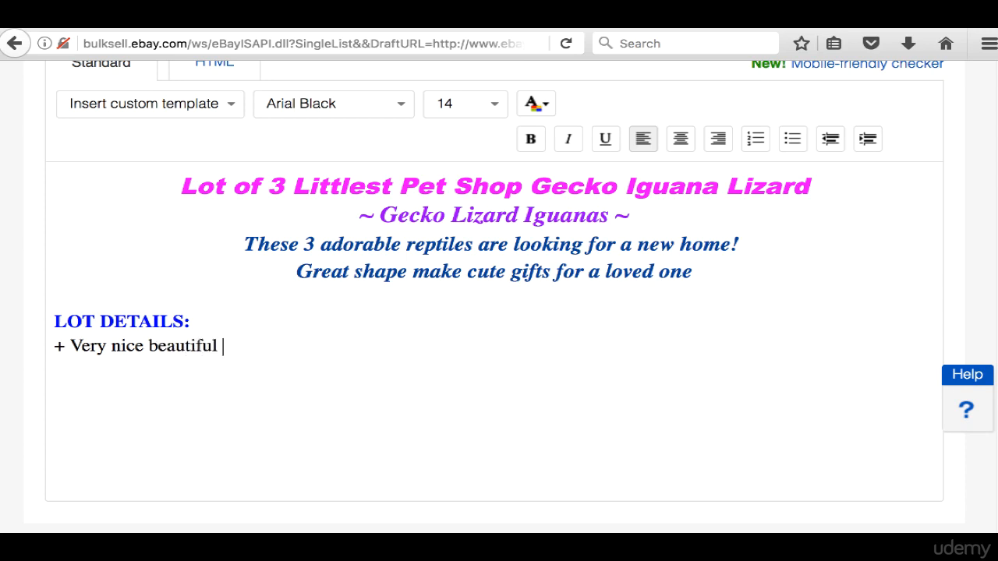
{"action": "type", "text": "pet shop collec"}
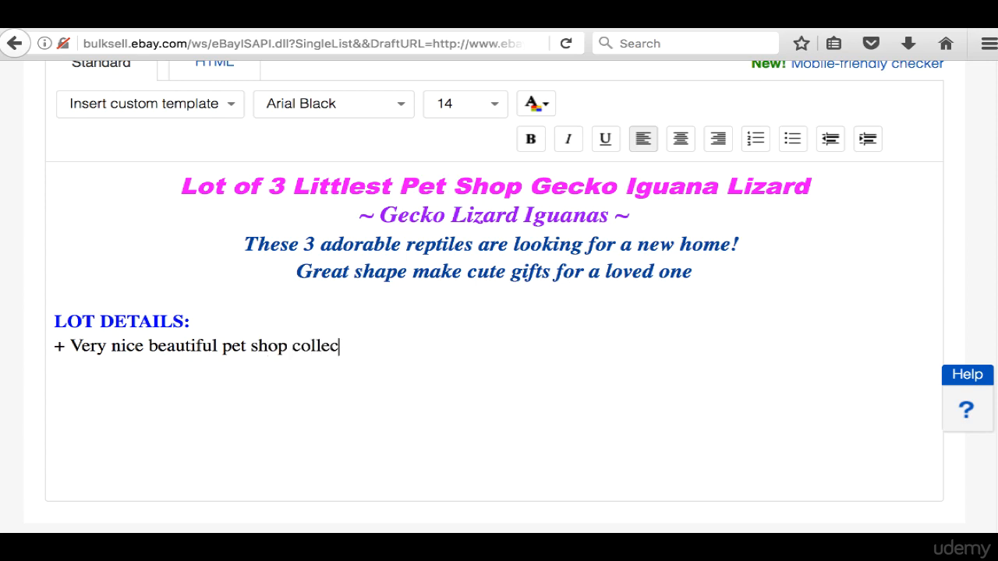
{"action": "type", "text": "tion of 3 "}
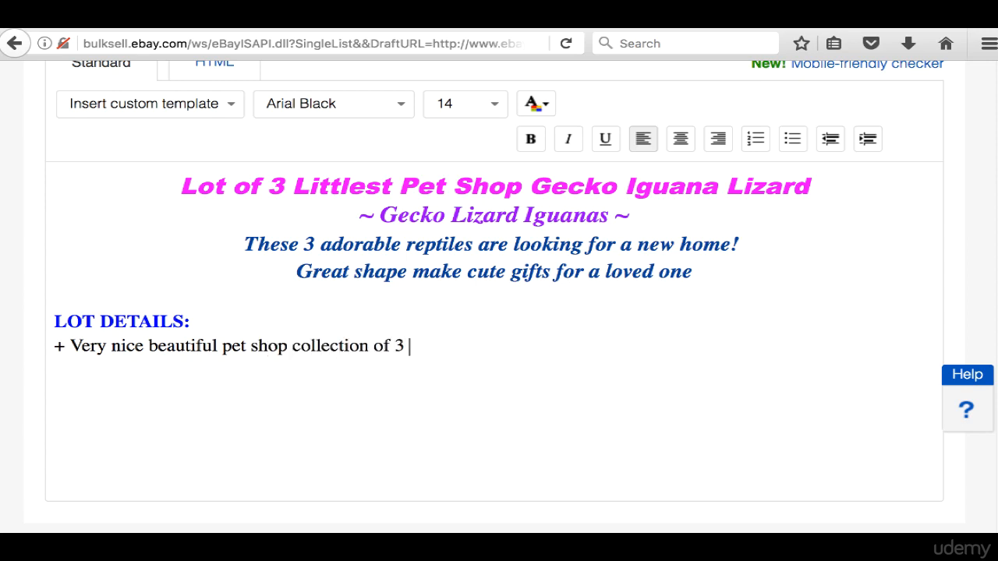
{"action": "type", "text": "hard to fidn"}
{"action": "key", "text": "BackSpace"}
{"action": "key", "text": "BackSpace"}
{"action": "key", "text": "BackSpace"}
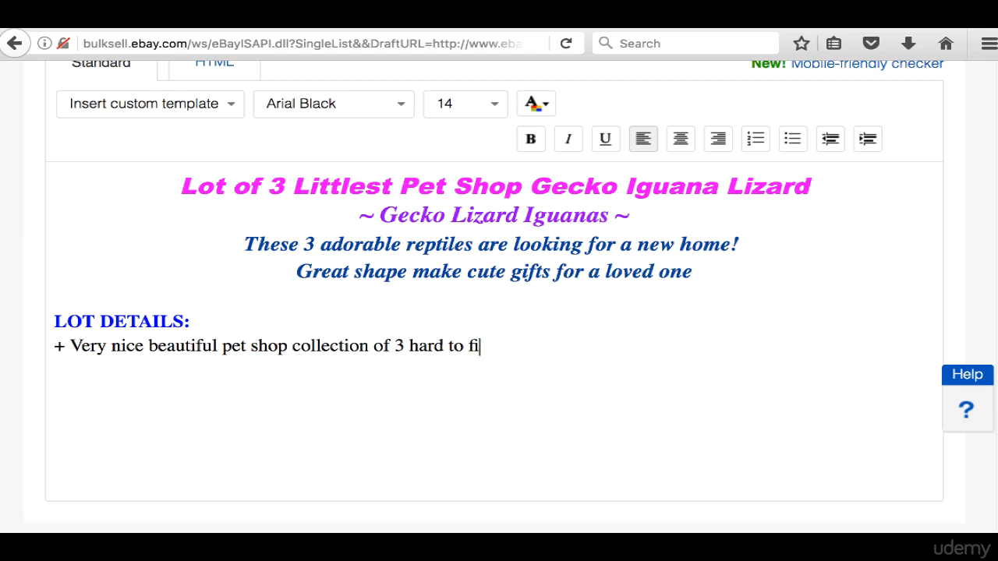
{"action": "type", "text": "nd lizards"}
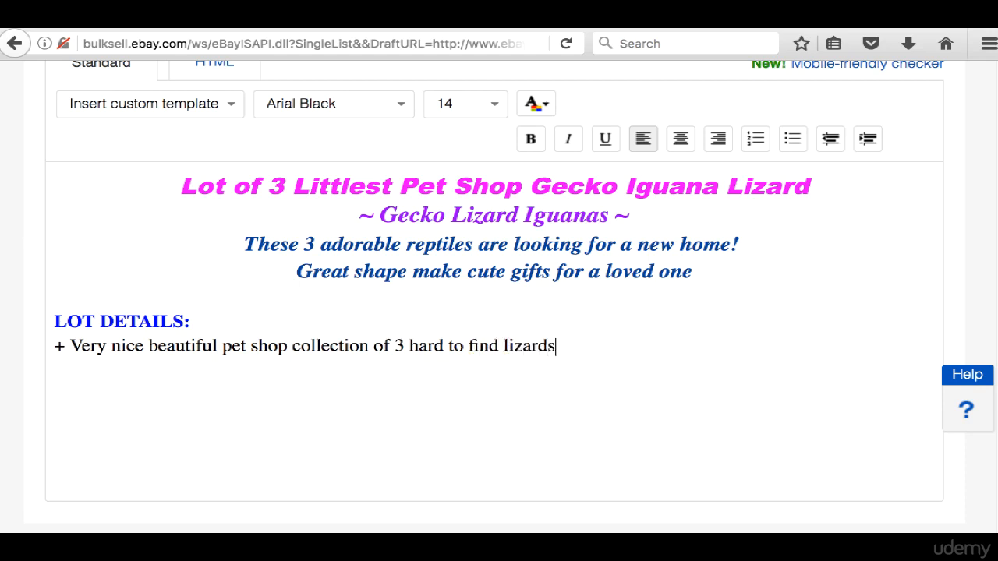
Step: Remove the plus sign and space before "Very nice beautiful pet shop collection" under LOT DETAILS
{"action": "right_click", "coordinate": [70, 347]}
{"action": "left_click", "coordinate": [76, 350]}
{"action": "key", "text": "BackSpace"}
{"action": "key", "text": "BackSpace"}
{"action": "key", "text": "BackSpace"}
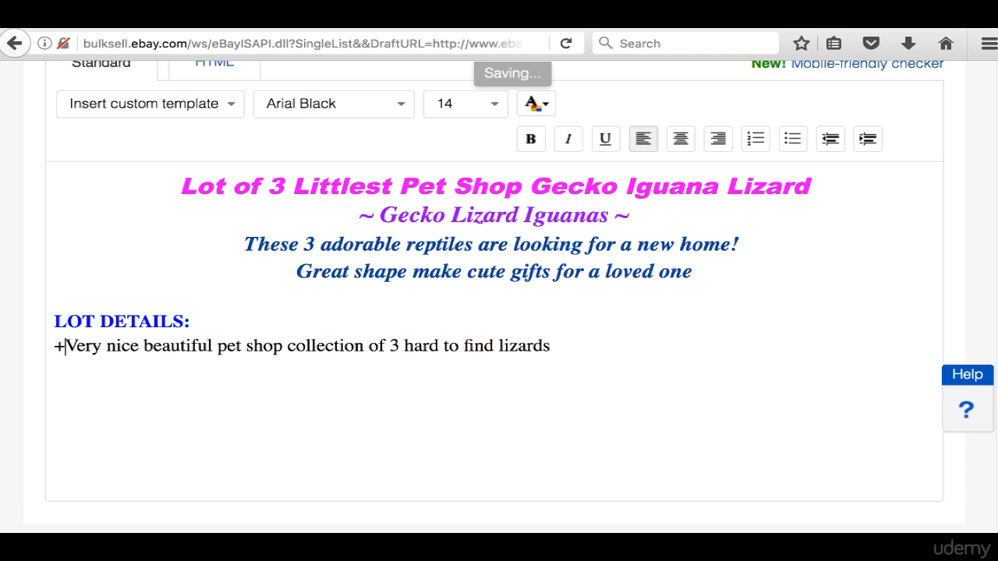
{"action": "key", "text": "Return"}
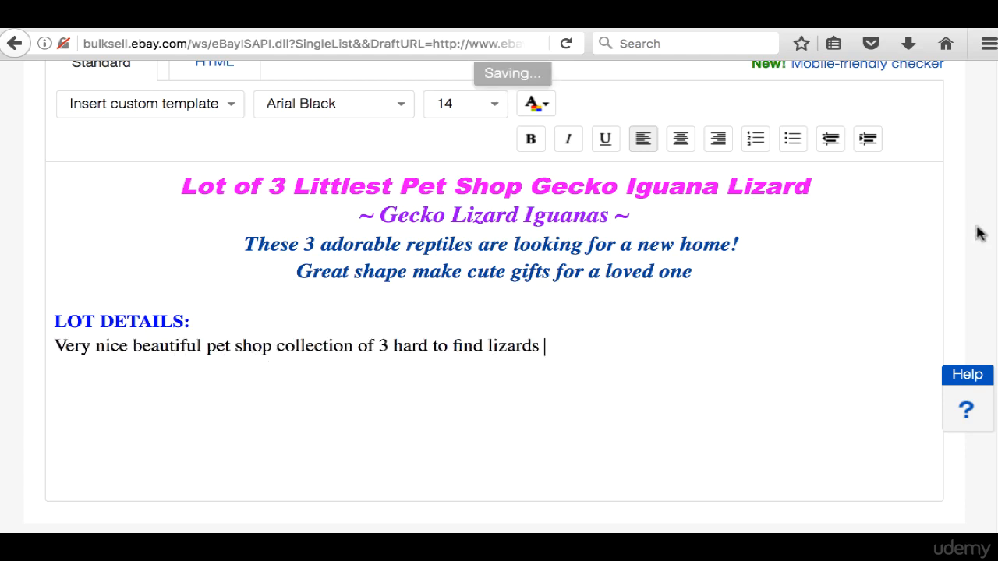
Step: Set the fixed-price listing's Buy It Now price to $15.98
{"action": "scroll", "coordinate": [987, 413], "scroll_direction": "down", "scroll_amount": 10}
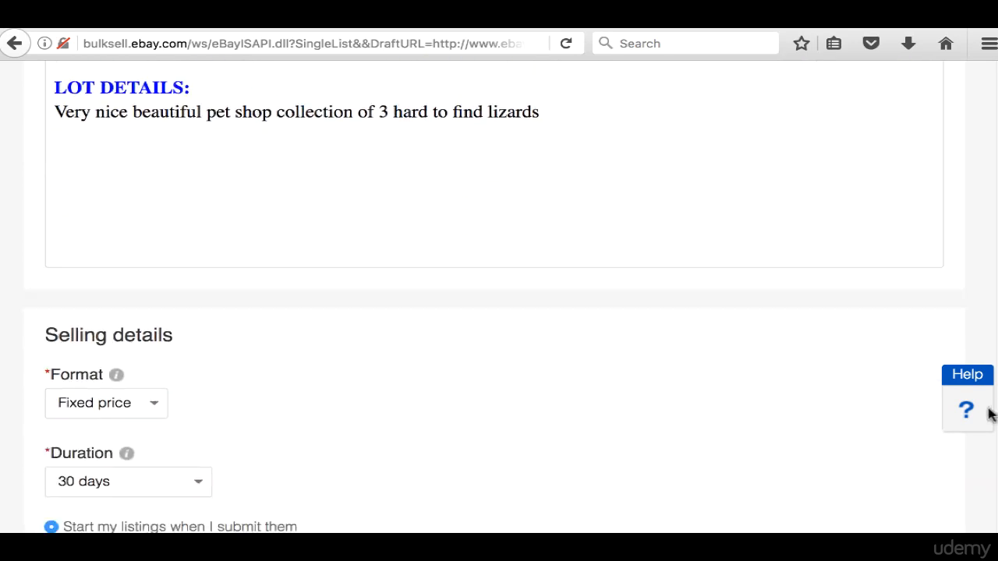
{"action": "left_click", "coordinate": [133, 377]}
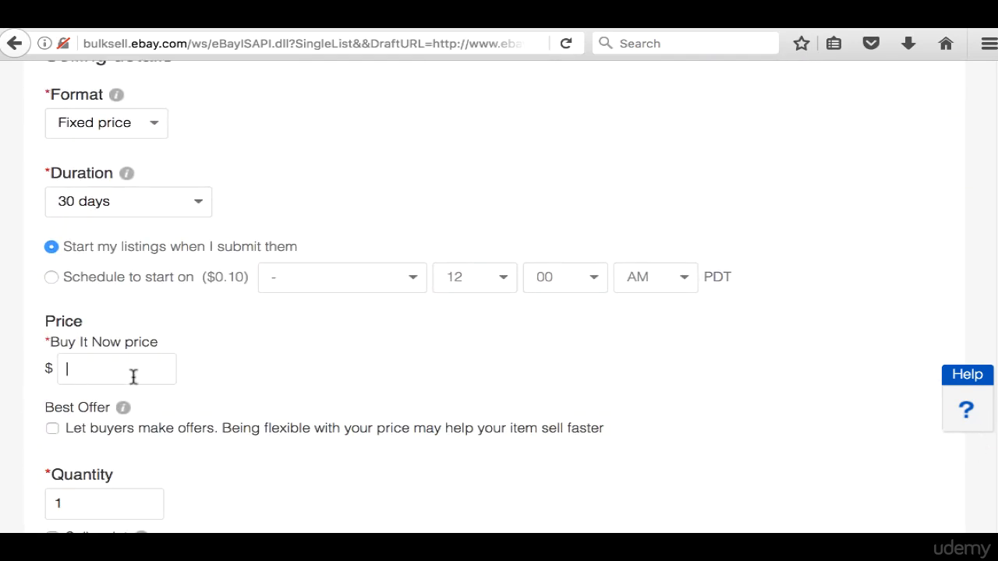
{"action": "type", "text": "15.98"}
Step: Compare the entered Buy It Now price with the sold price of the reference gecko listing
{"action": "left_click", "coordinate": [597, 20]}
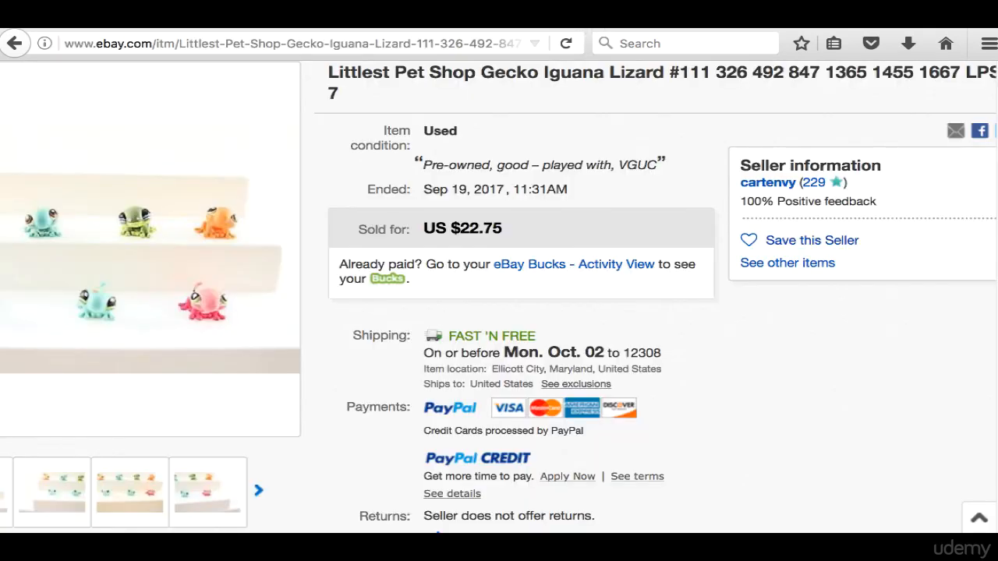
{"action": "left_click_drag", "start_coordinate": [460, 228], "coordinate": [538, 236]}
{"action": "left_click", "coordinate": [442, 19]}
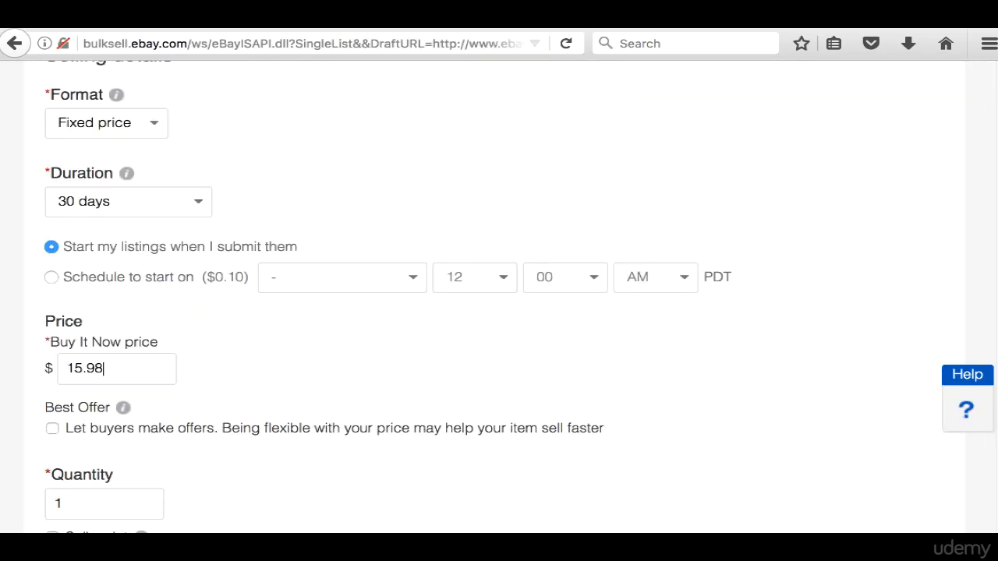
{"action": "left_click", "coordinate": [312, 18]}
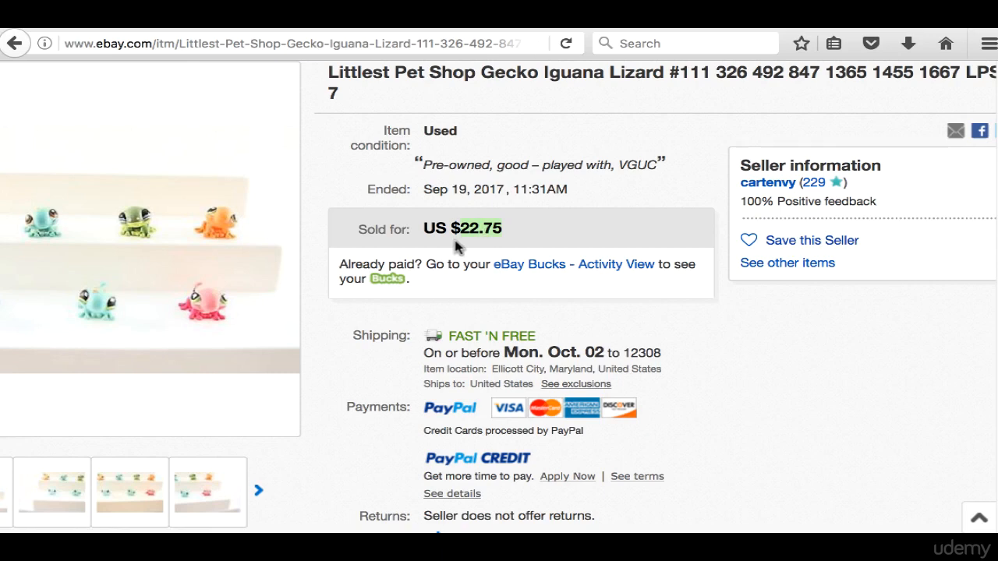
{"action": "left_click", "coordinate": [442, 19]}
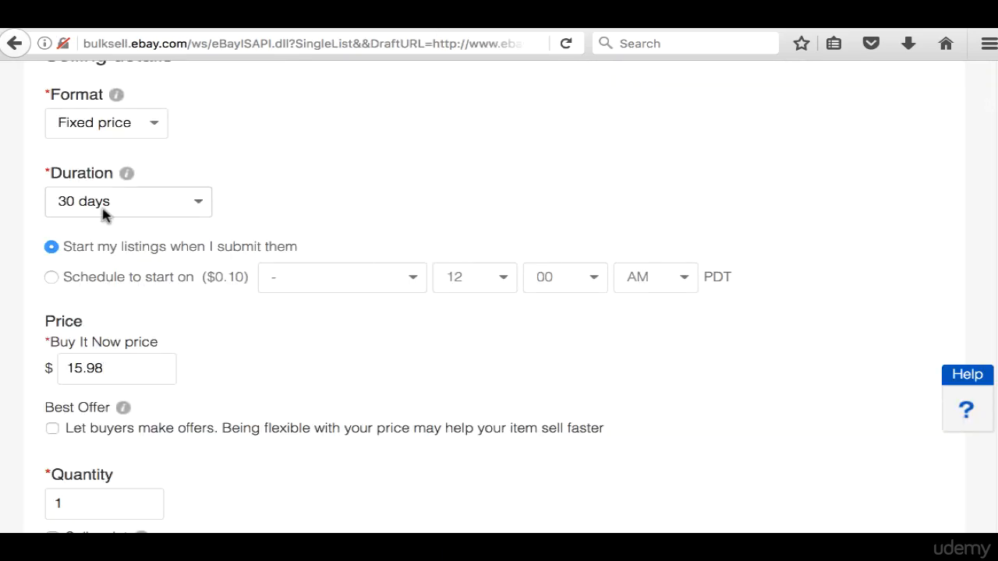
{"action": "left_click_drag", "start_coordinate": [81, 369], "coordinate": [37, 367]}
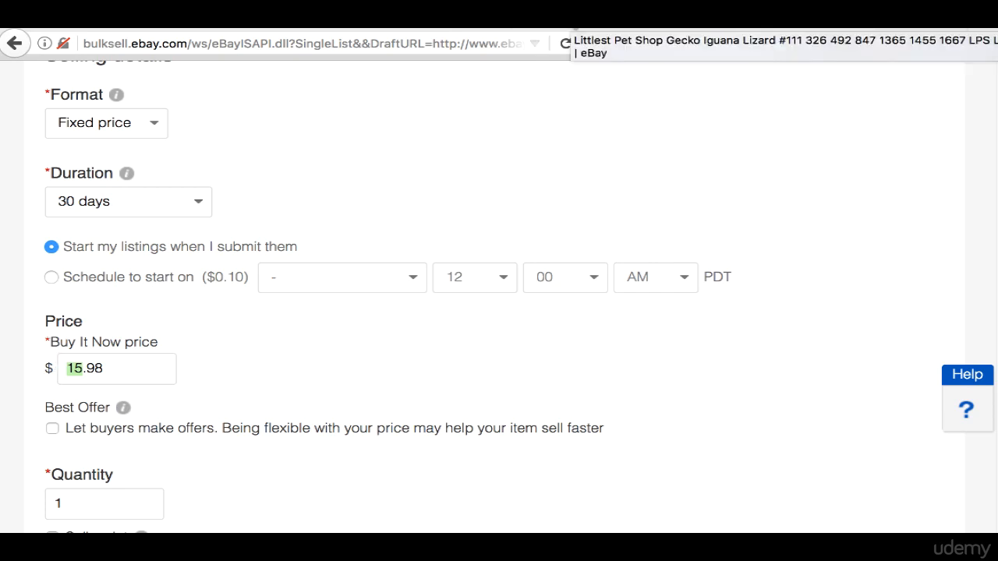
{"action": "left_click", "coordinate": [574, 23]}
{"action": "mouse_move", "coordinate": [89, 230]}
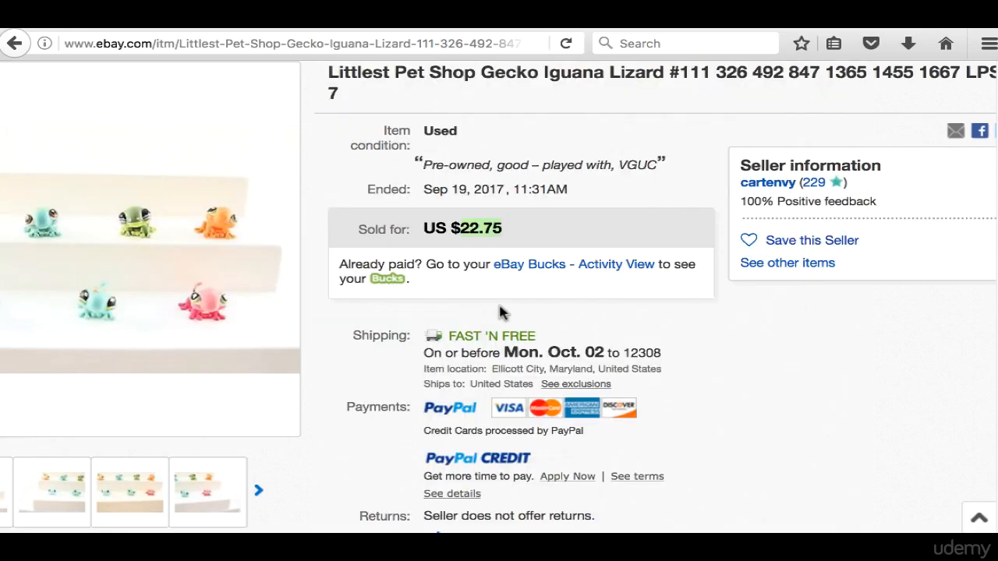
{"action": "left_click", "coordinate": [422, 19]}
Step: Change the Buy It Now price to $17.98 and check it against the sold gecko listing
{"action": "left_click", "coordinate": [100, 365]}
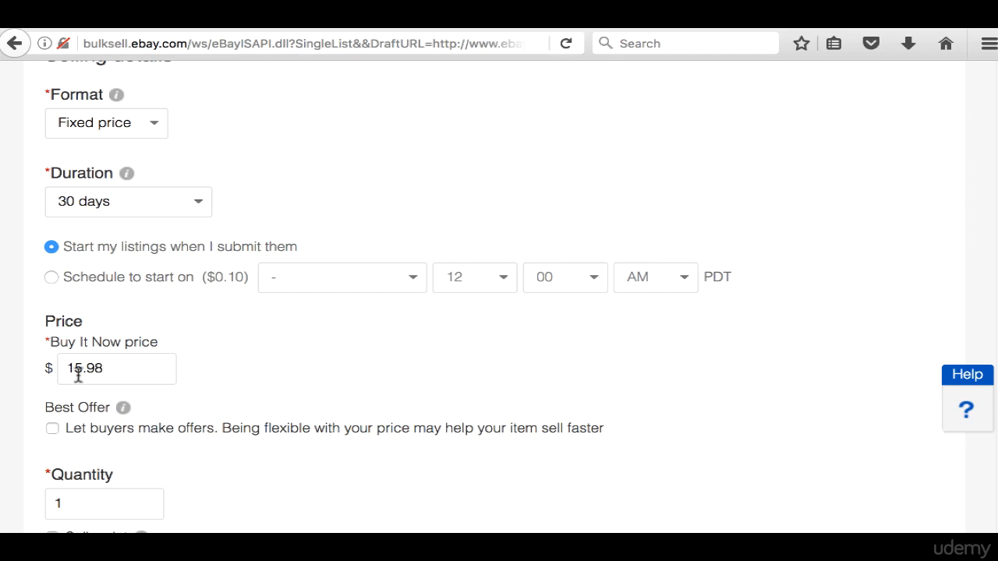
{"action": "left_click", "coordinate": [81, 372]}
{"action": "key", "text": "BackSpace"}
{"action": "type", "text": "7"}
{"action": "left_click", "coordinate": [110, 373]}
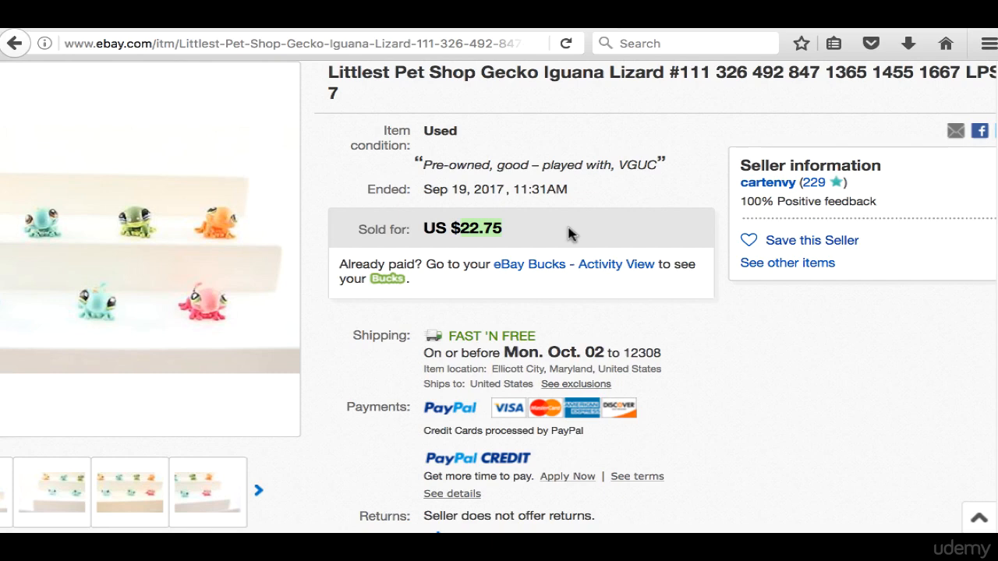
{"action": "left_click", "coordinate": [415, 27]}
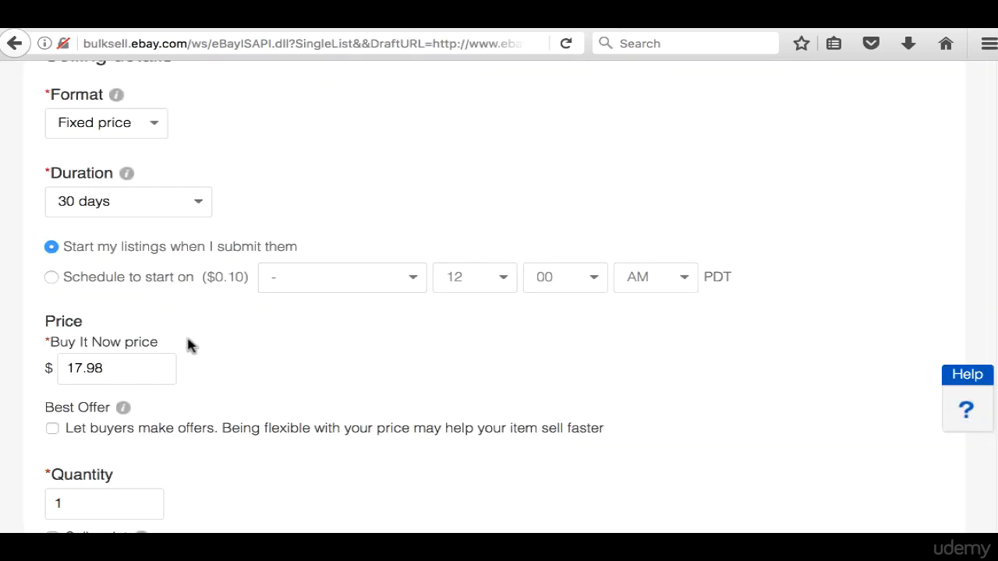
{"action": "left_click_drag", "start_coordinate": [140, 366], "coordinate": [68, 331]}
{"action": "left_click", "coordinate": [131, 369]}
Step: Submit the finished gecko listing, keeping the existing shipping, package and location settings
{"action": "scroll", "coordinate": [990, 452], "scroll_direction": "down", "scroll_amount": 6}
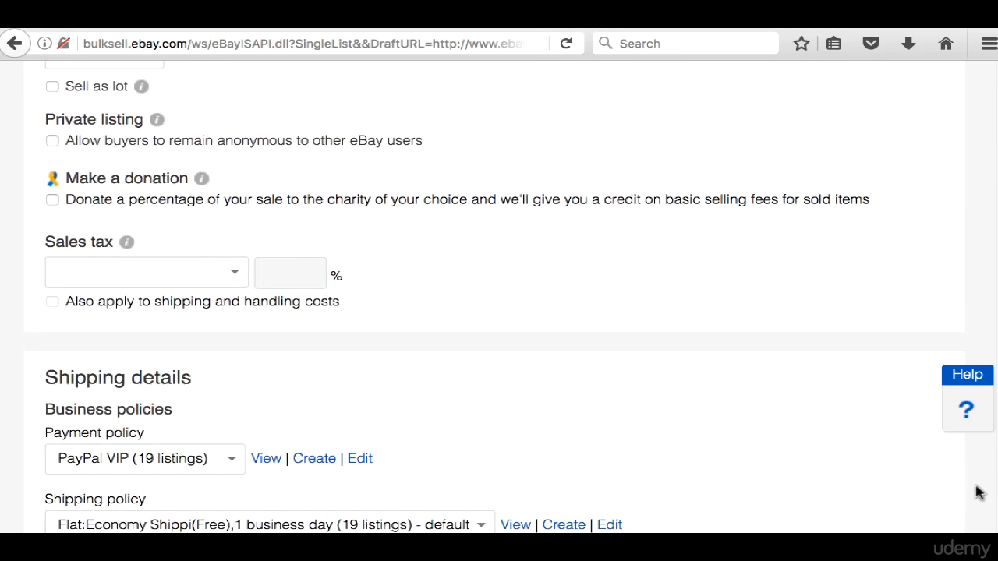
{"action": "scroll", "coordinate": [979, 495], "scroll_direction": "down", "scroll_amount": 10}
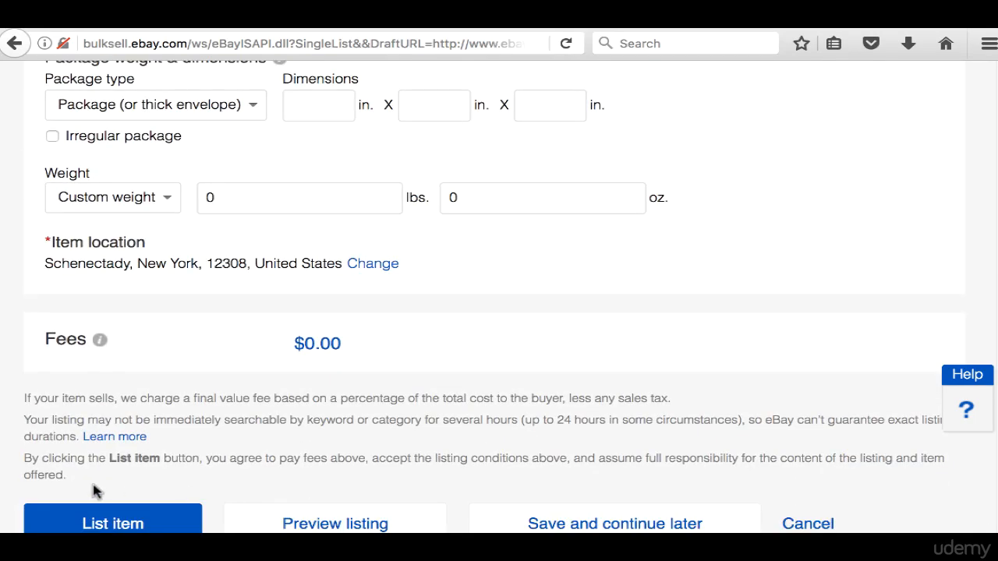
{"action": "left_click", "coordinate": [128, 525]}
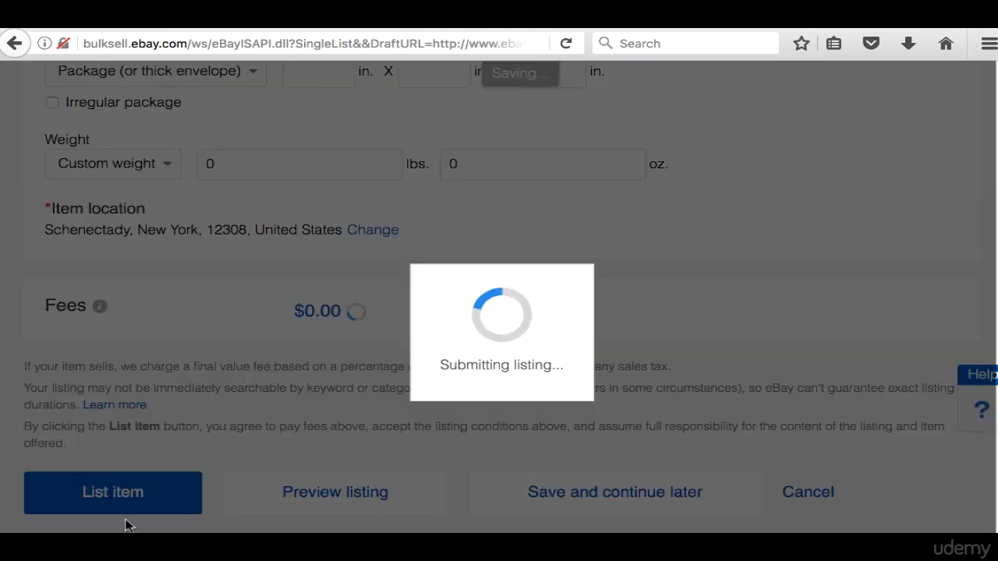